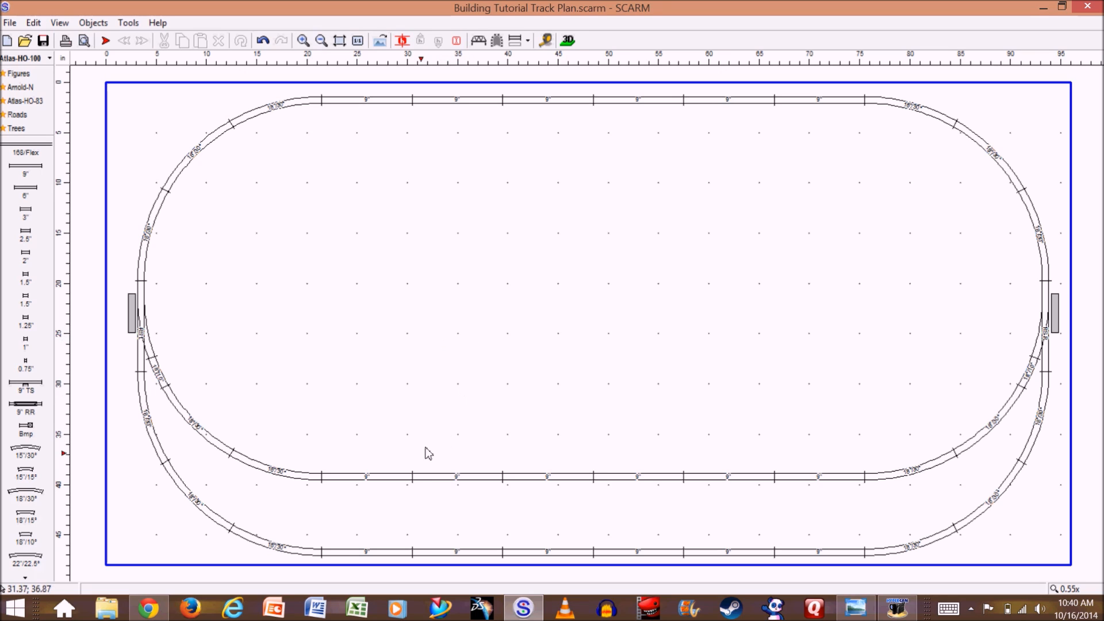
# - Switch to Chrome and read the SCARM documentation section on creating houses and buildings, including the scaled floor height table
pyautogui.click(148, 610)
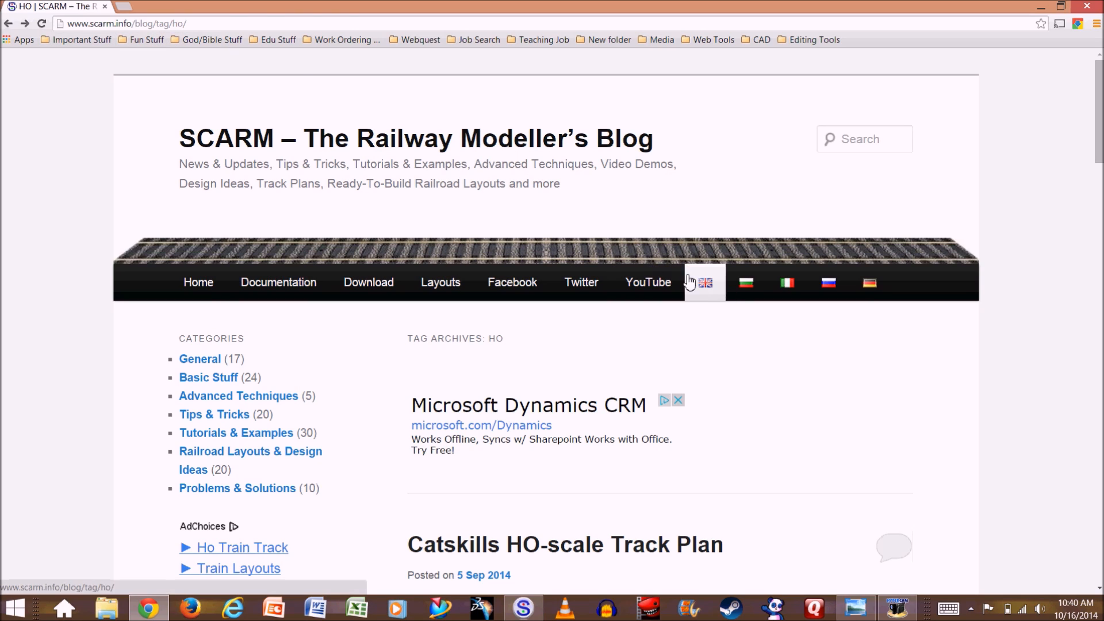
pyautogui.click(283, 292)
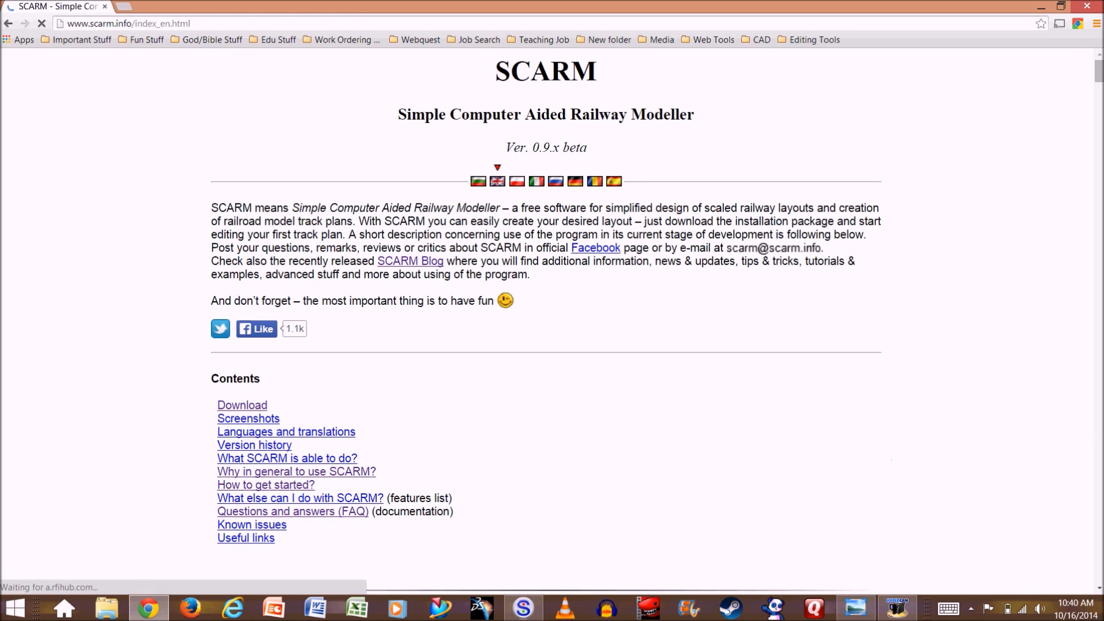
pyautogui.moveTo(1098, 77)
pyautogui.moveTo(1099, 77); pyautogui.dragTo(1099, 441)
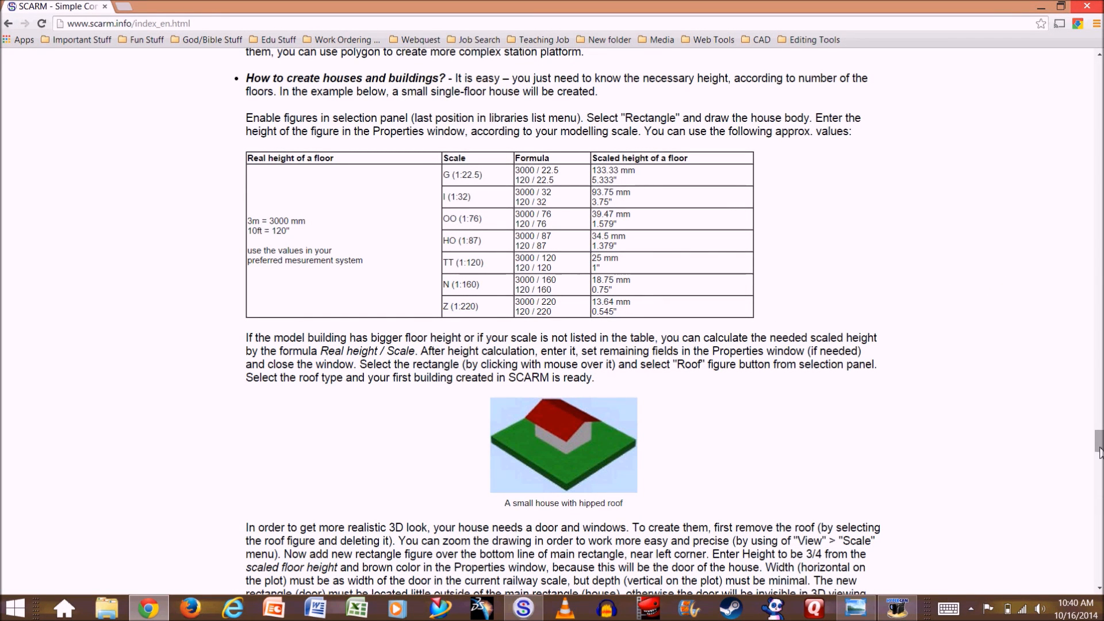
pyautogui.moveTo(1099, 452)
pyautogui.mouseDown()
pyautogui.moveTo(1099, 471)
pyautogui.moveTo(1099, 434)
pyautogui.moveTo(1099, 479)
pyautogui.moveTo(1099, 455)
pyautogui.mouseUp()
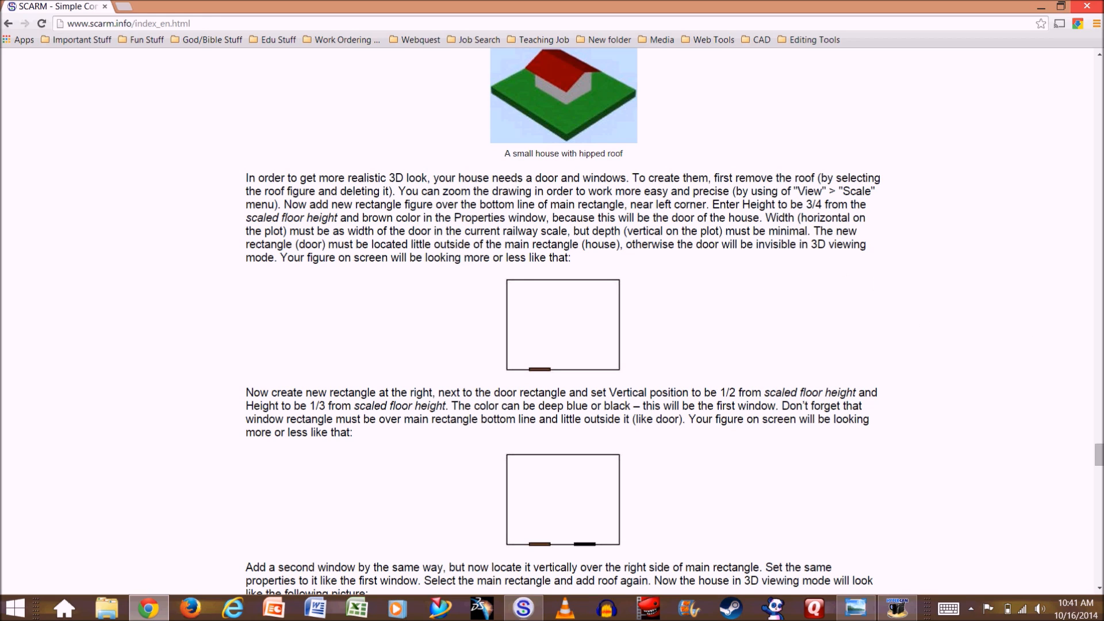
pyautogui.moveTo(1100, 466); pyautogui.dragTo(1100, 449)
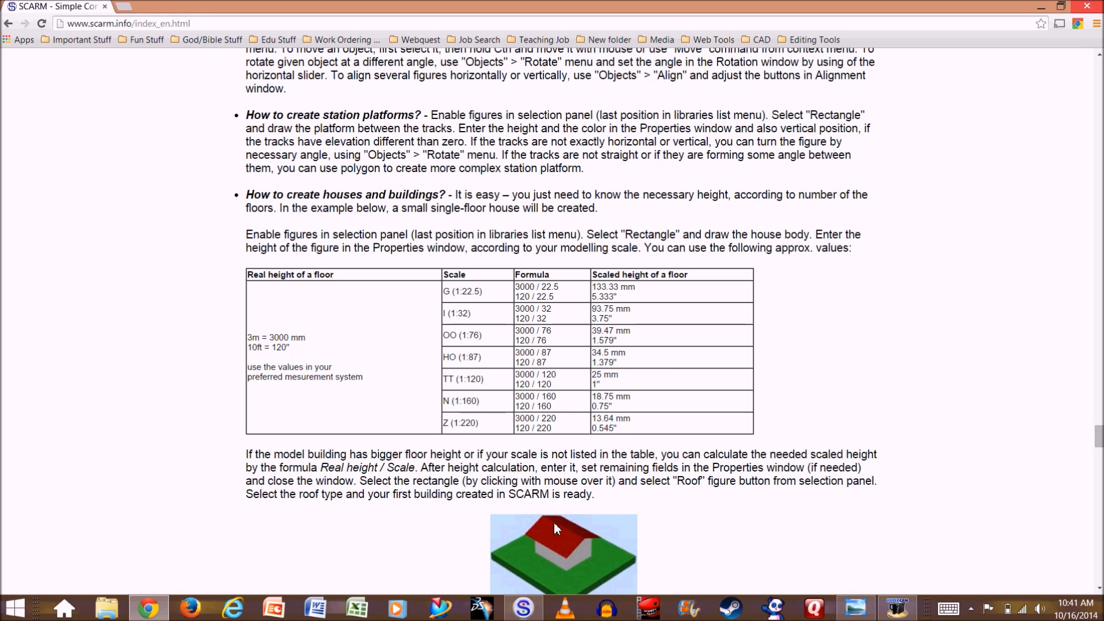
# - Switch back to SCARM, load the Figures library and choose the Rectangle figure
pyautogui.click(523, 608)
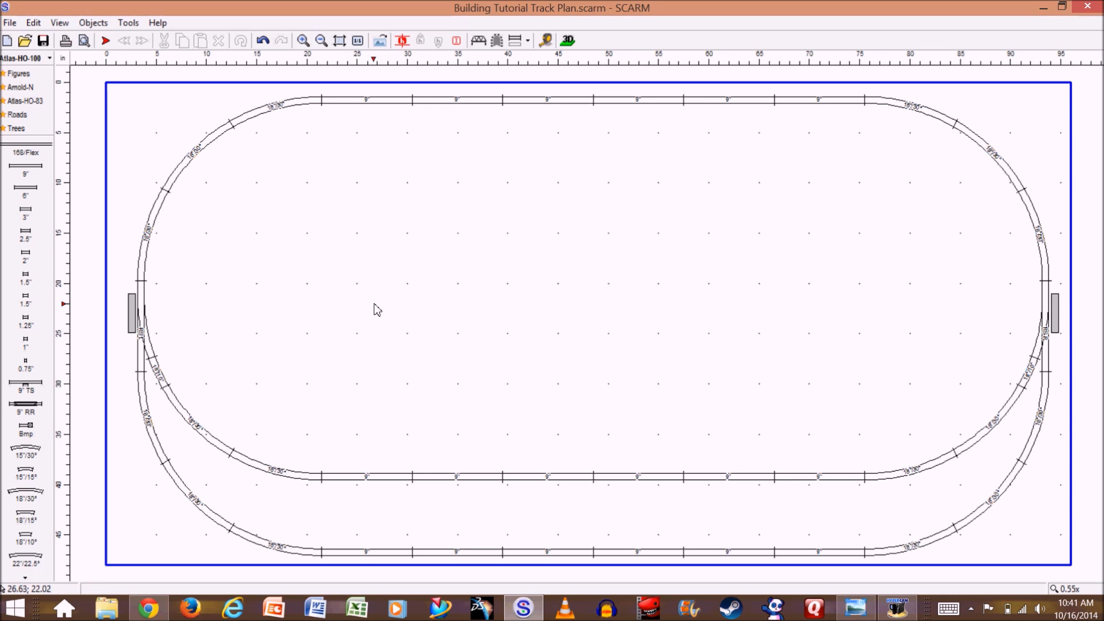
pyautogui.click(50, 58)
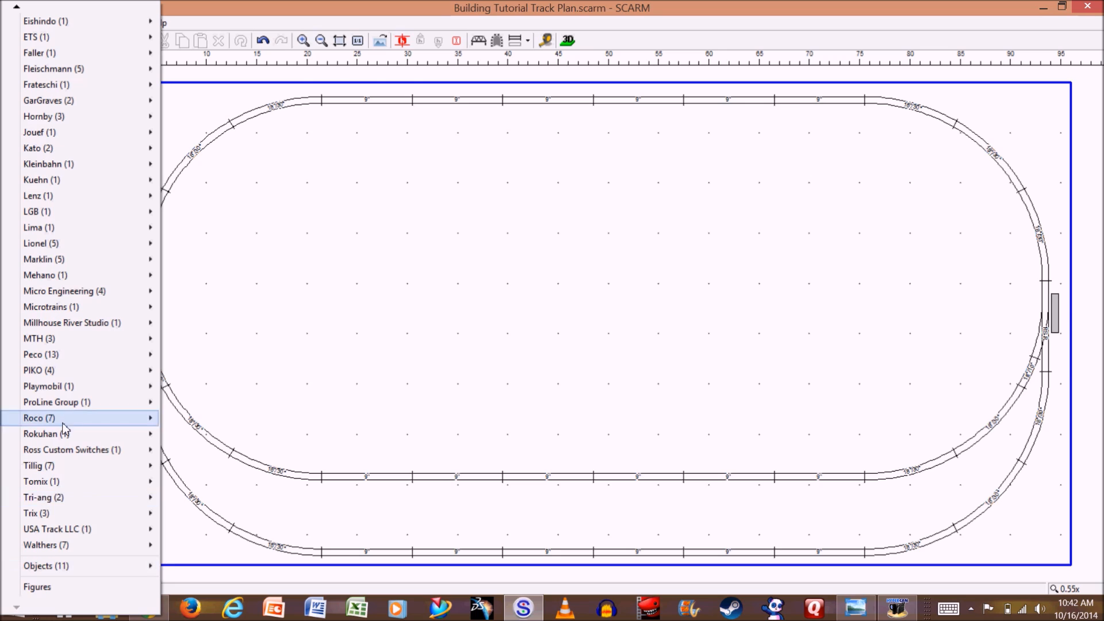
pyautogui.click(38, 588)
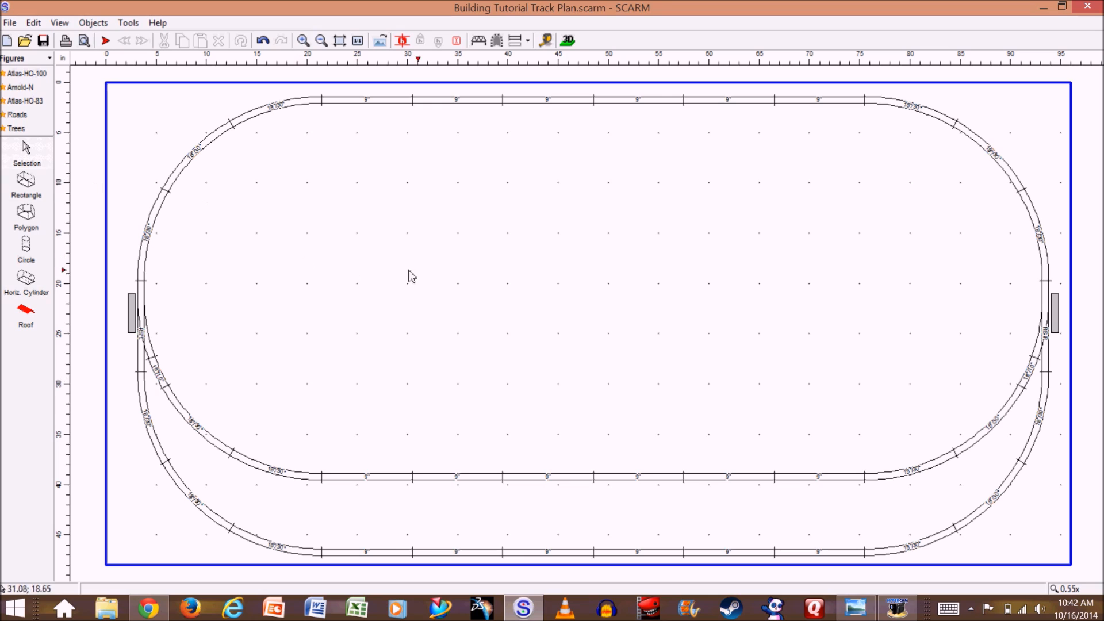
pyautogui.click(26, 184)
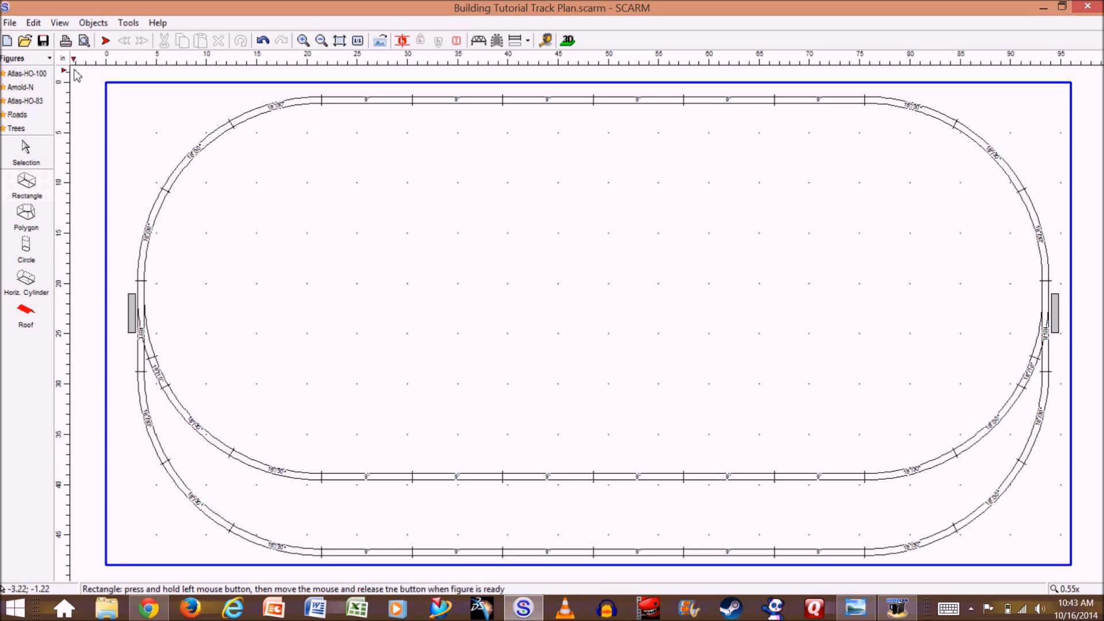
# - Check which measure units are set in the program's dimension settings
pyautogui.click(128, 23)
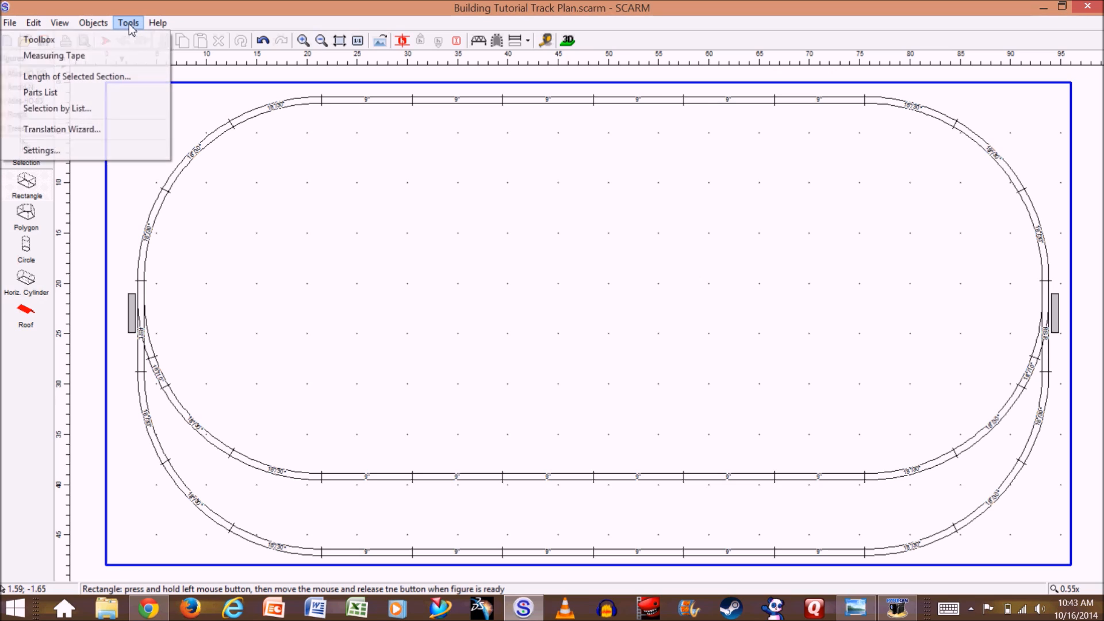
pyautogui.click(109, 151)
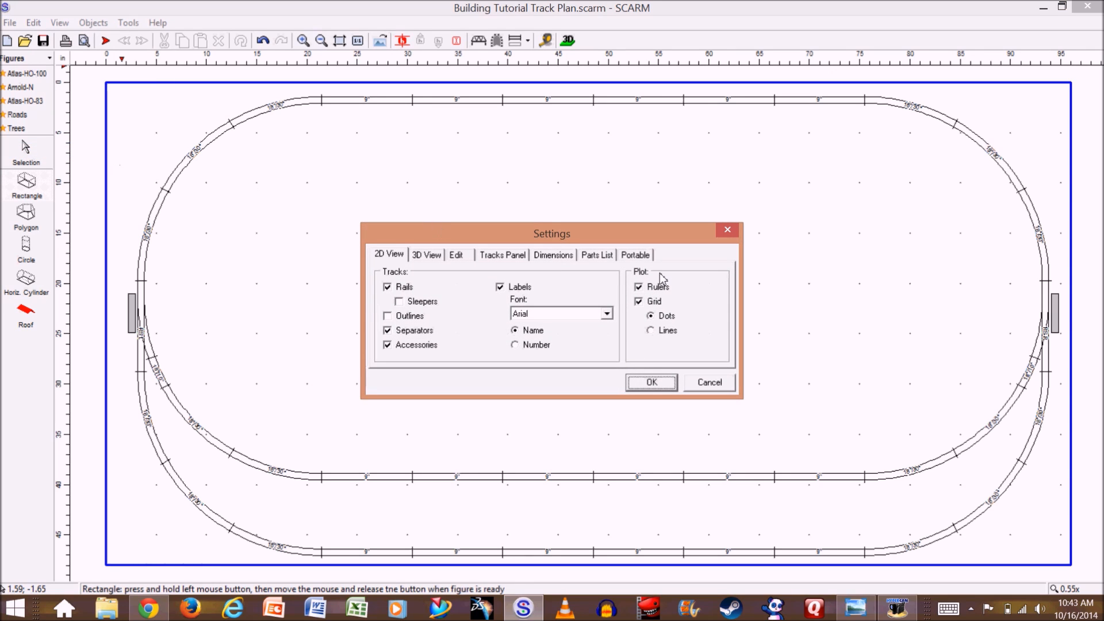
pyautogui.click(556, 255)
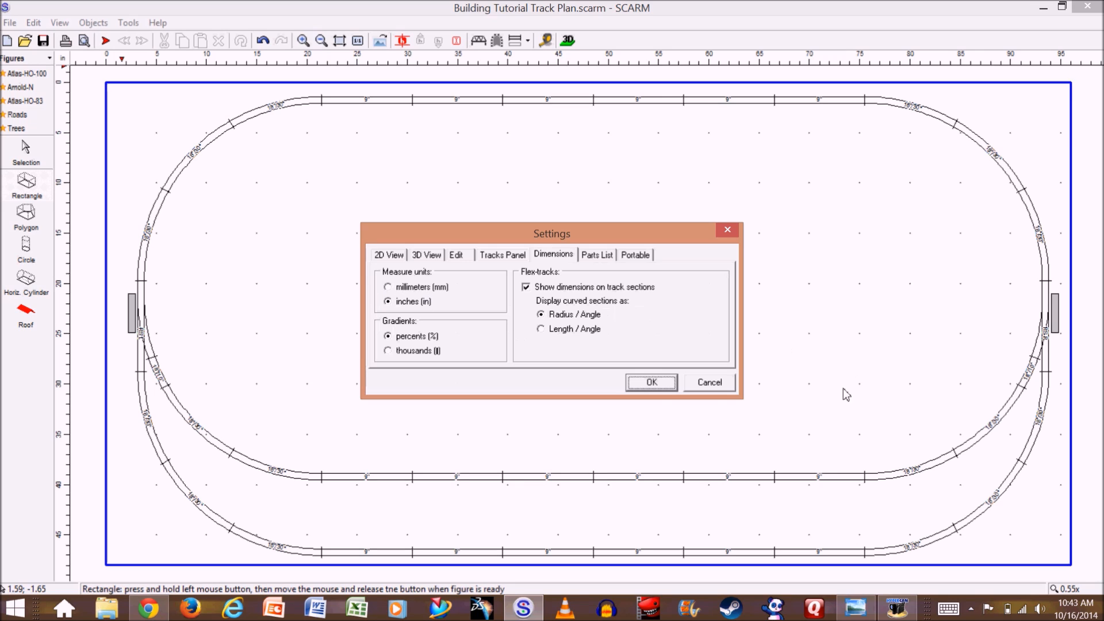
pyautogui.click(652, 382)
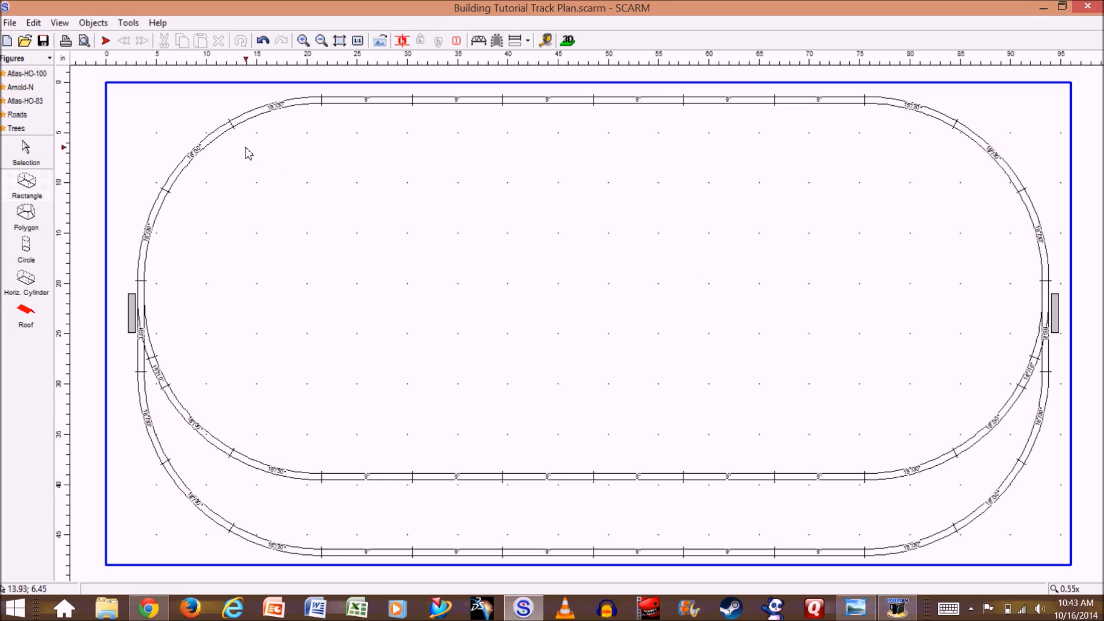
# - Draw a rectangle about 2.37 by 2.15 inches as the house body, inside the upper-left part of the track oval
pyautogui.click(33, 186)
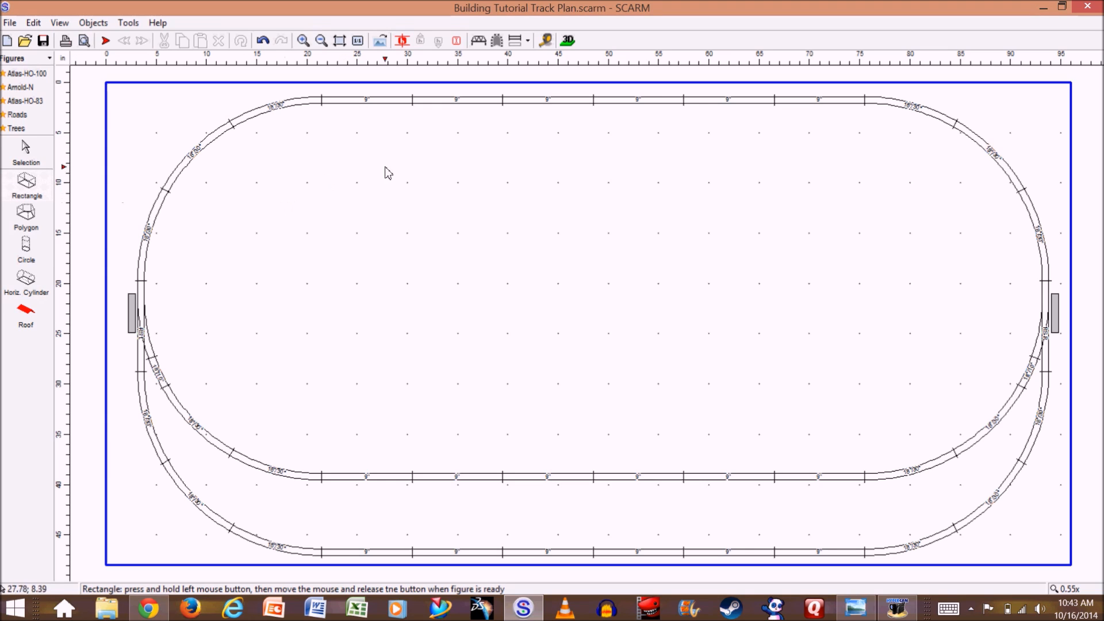
pyautogui.moveTo(305, 154); pyautogui.dragTo(329, 170)
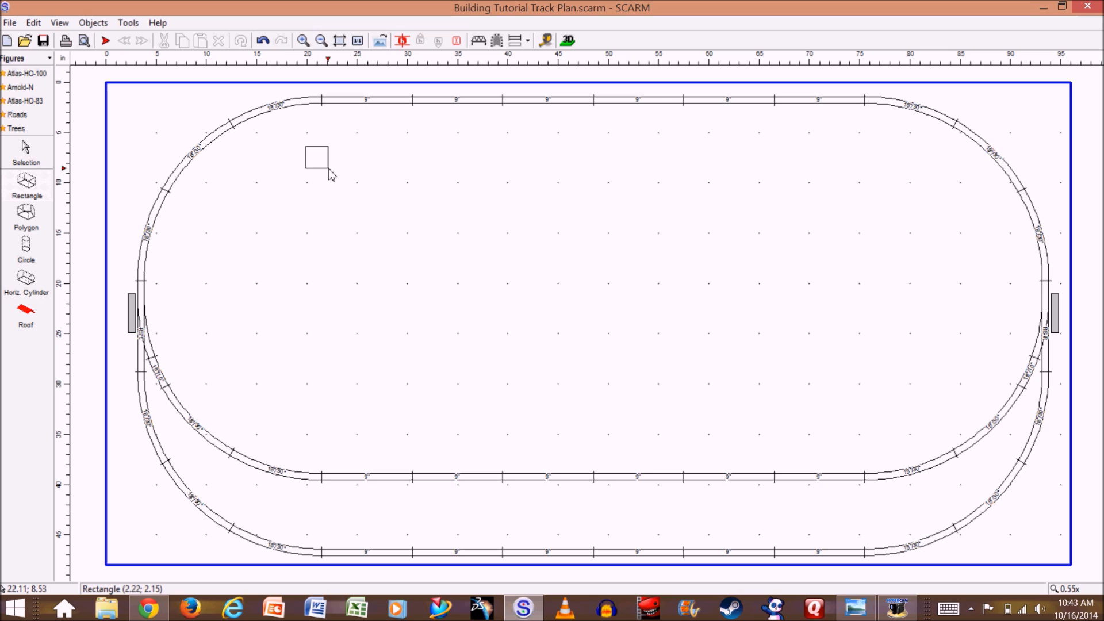
pyautogui.moveTo(328, 170); pyautogui.dragTo(330, 170)
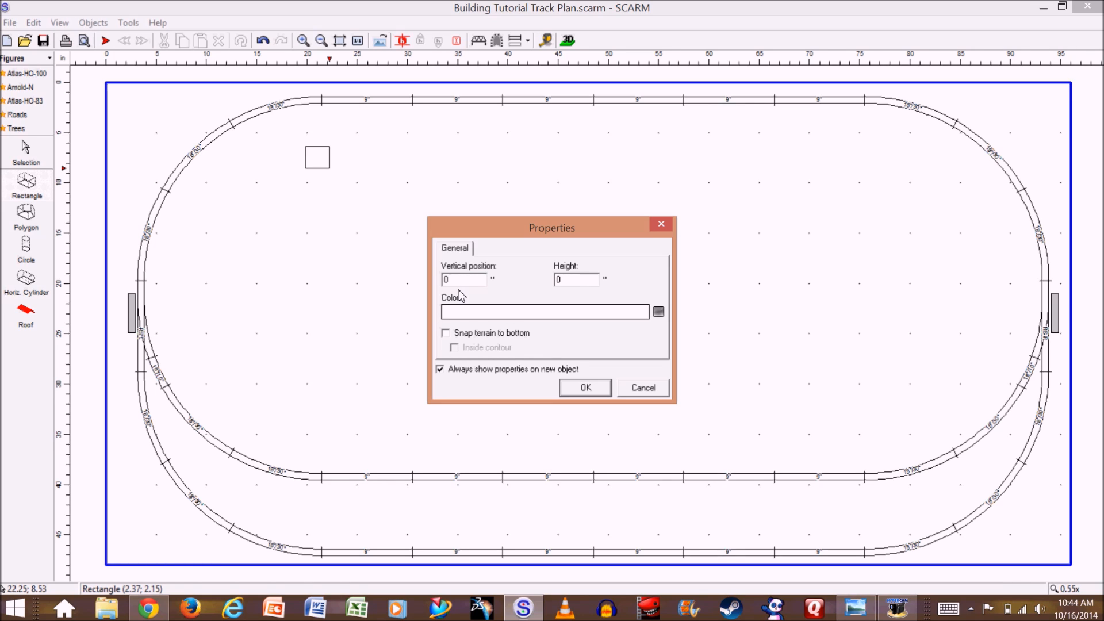
# - Set the new rectangle's vertical position to 6 inches, its height to 2.5 inches and its colour to yellow
pyautogui.write('6')
pyautogui.click(567, 314)
pyautogui.click(423, 187)
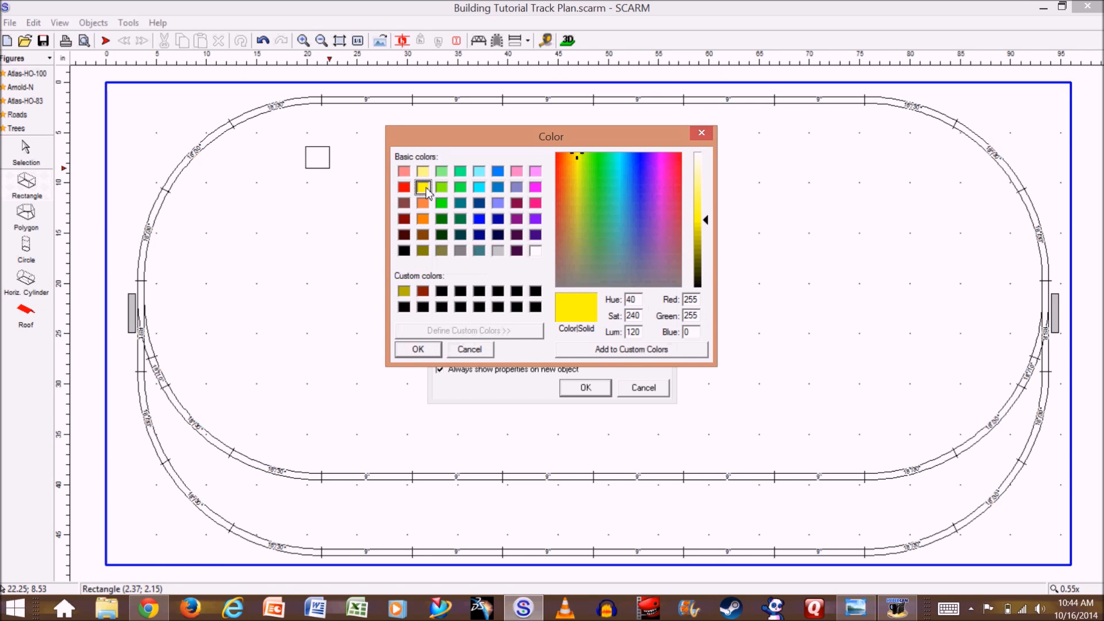
pyautogui.click(423, 349)
pyautogui.click(589, 392)
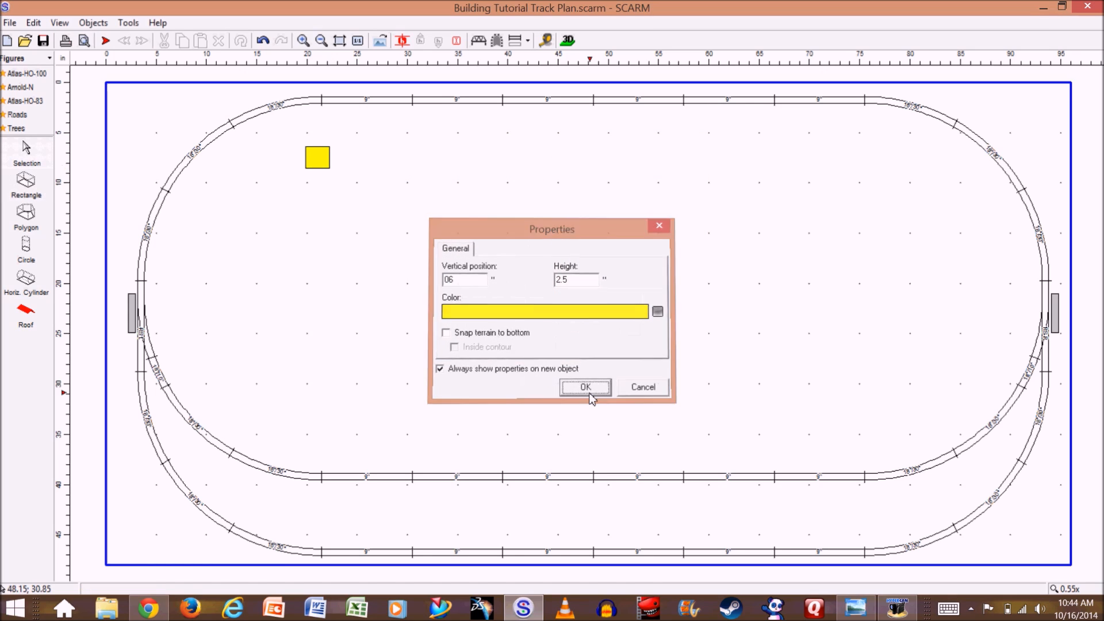
# - Inspect the yellow block's elevation above the terrain in the 3D view, and return to the plan
pyautogui.click(568, 42)
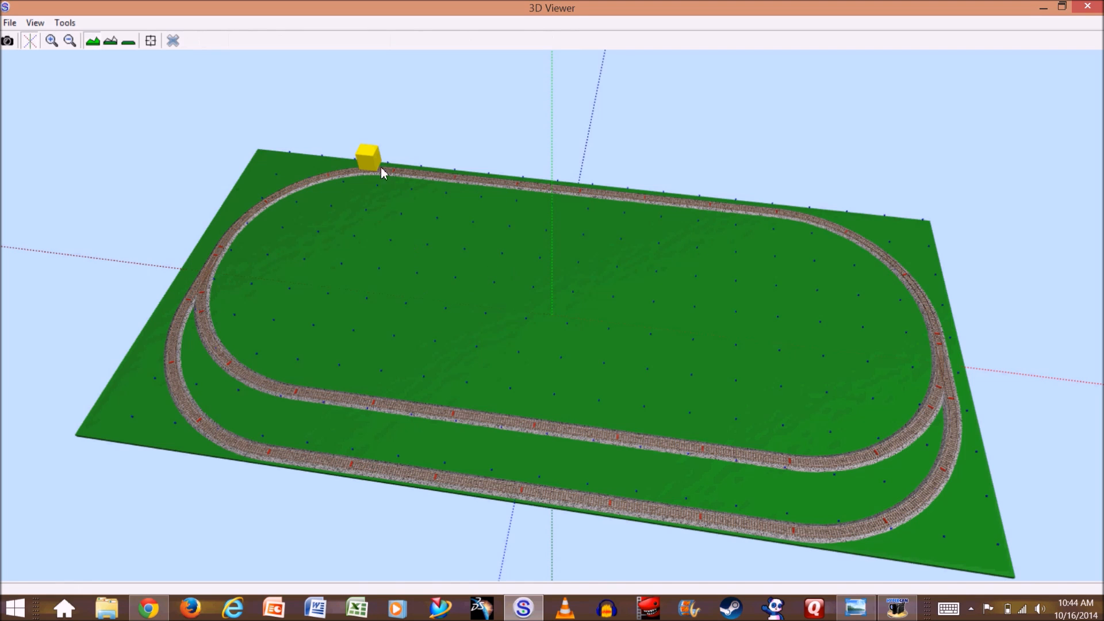
pyautogui.moveTo(399, 374); pyautogui.dragTo(399, 343)
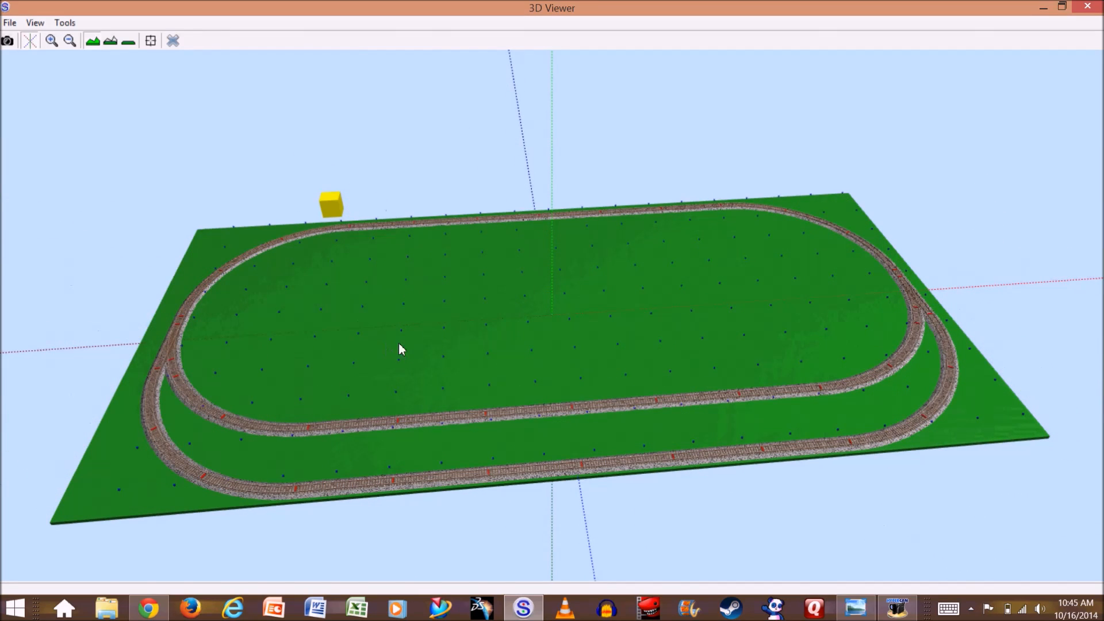
pyautogui.click(174, 40)
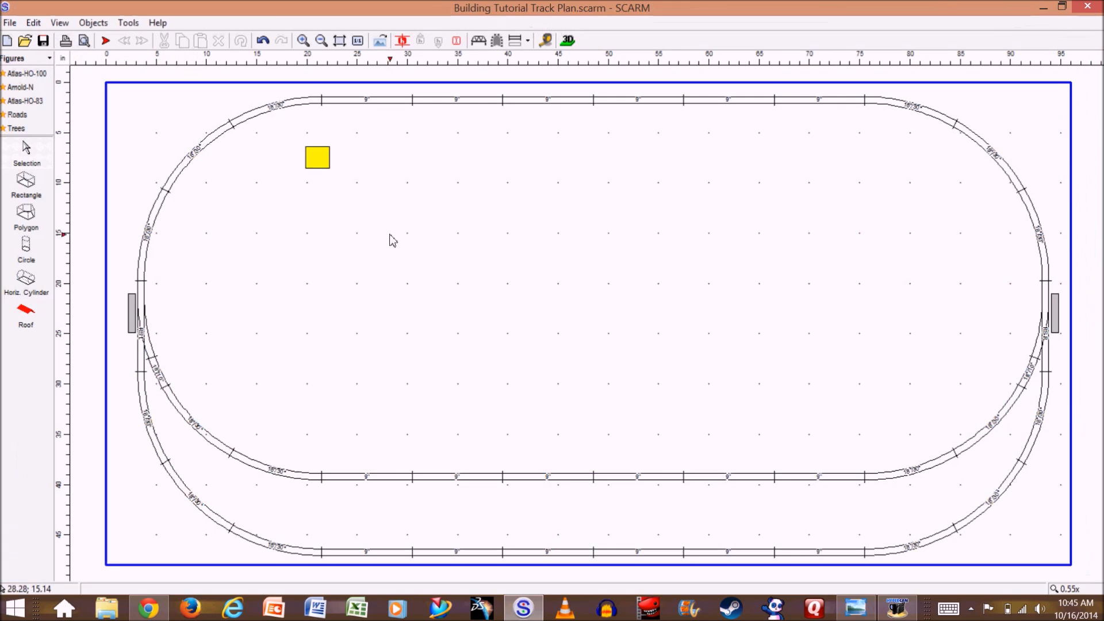
# - Set the yellow rectangle's vertical position to 0 inches
pyautogui.click(320, 163)
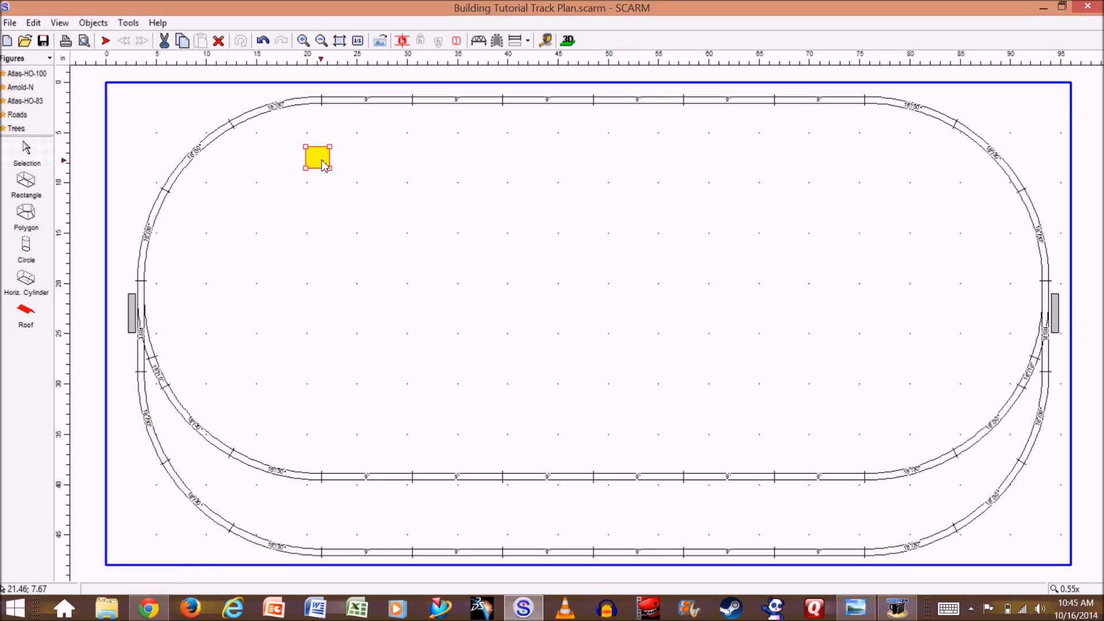
pyautogui.rightClick(322, 160)
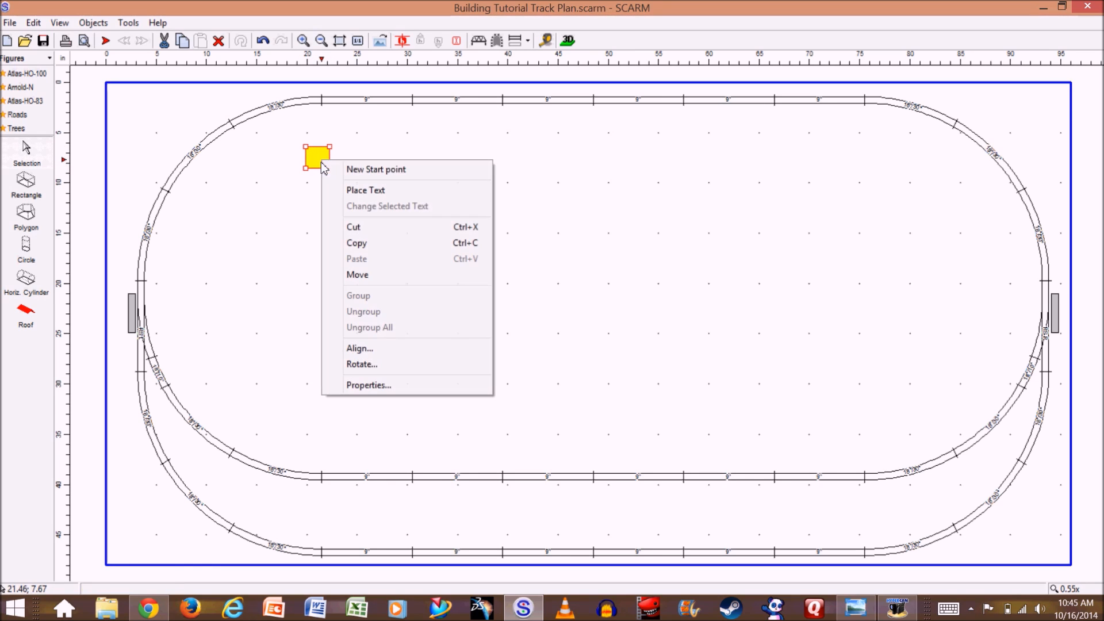
pyautogui.click(376, 386)
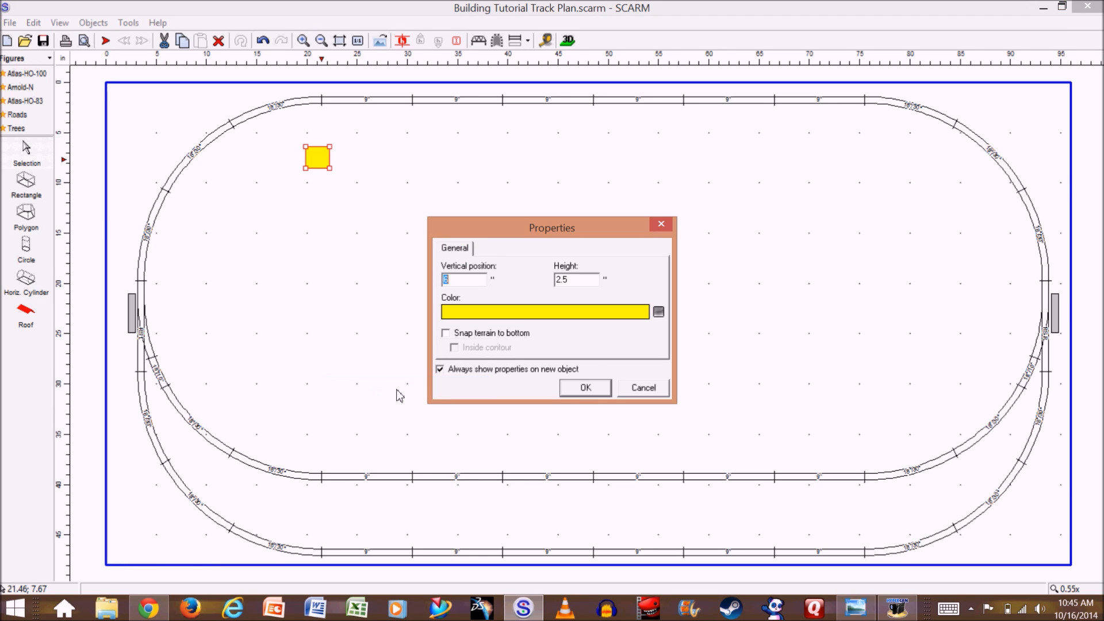
pyautogui.write('0')
pyautogui.press('Return')
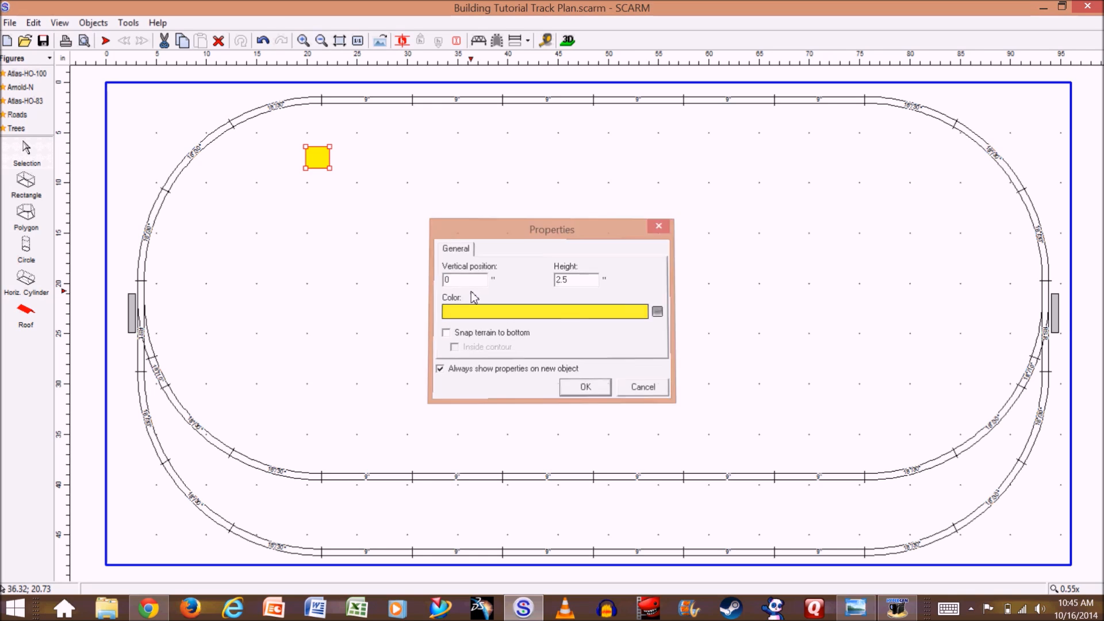
# - Check in the 3D view how the yellow block sits on the ground, then return to the plan and deselect it
pyautogui.click(568, 40)
pyautogui.moveTo(369, 279); pyautogui.dragTo(368, 320)
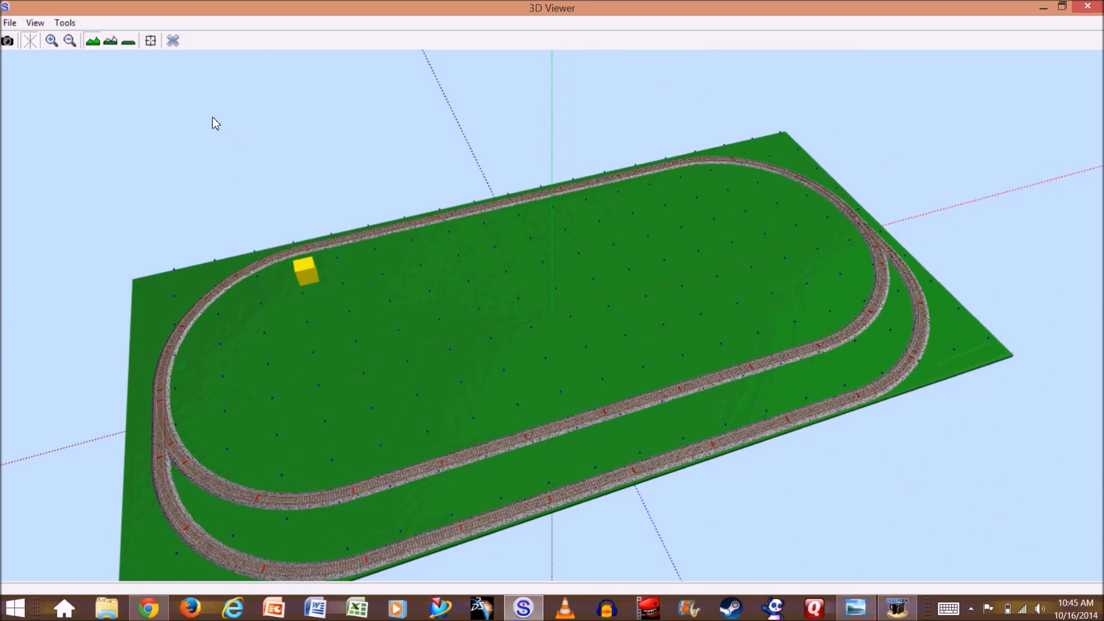
pyautogui.click(174, 42)
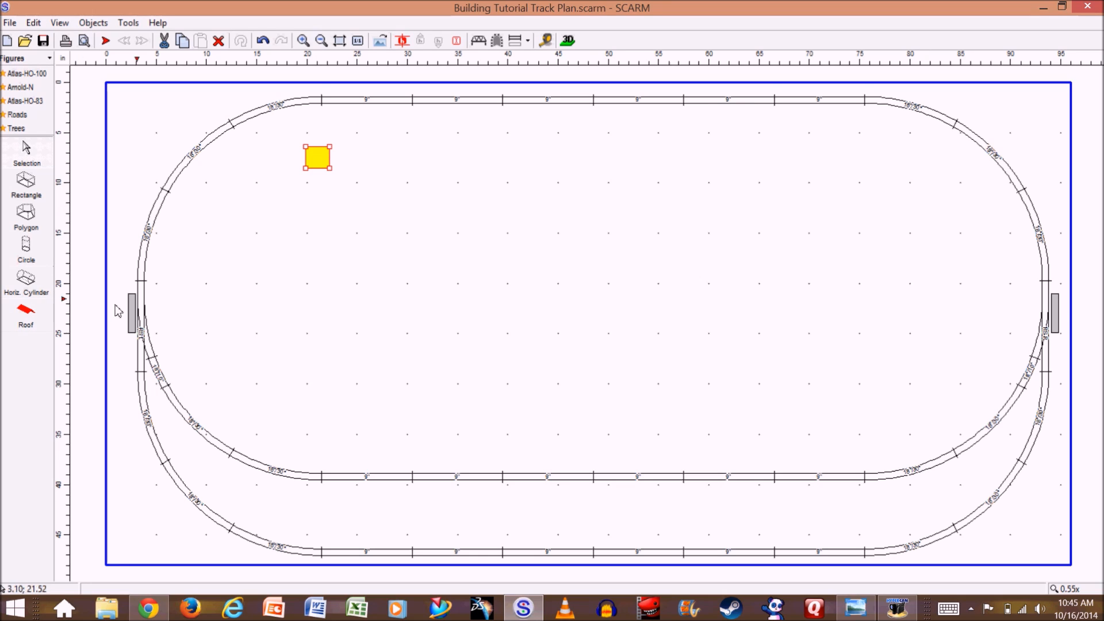
pyautogui.click(282, 227)
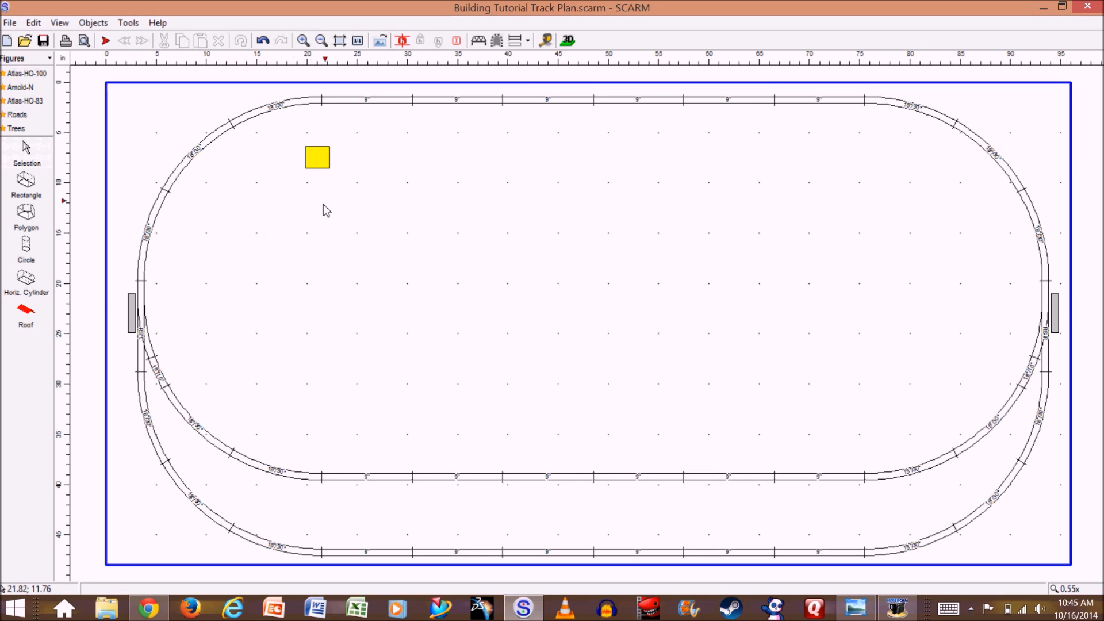
# - Add a roof of the first type, with a single ridge, to the yellow rectangle
pyautogui.click(320, 164)
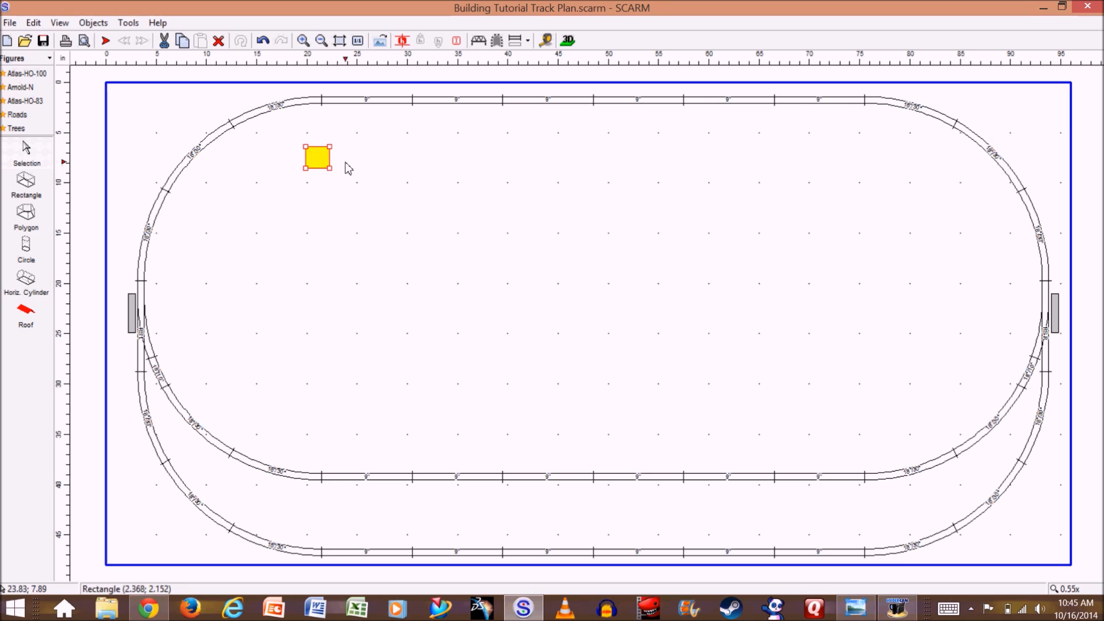
pyautogui.click(27, 318)
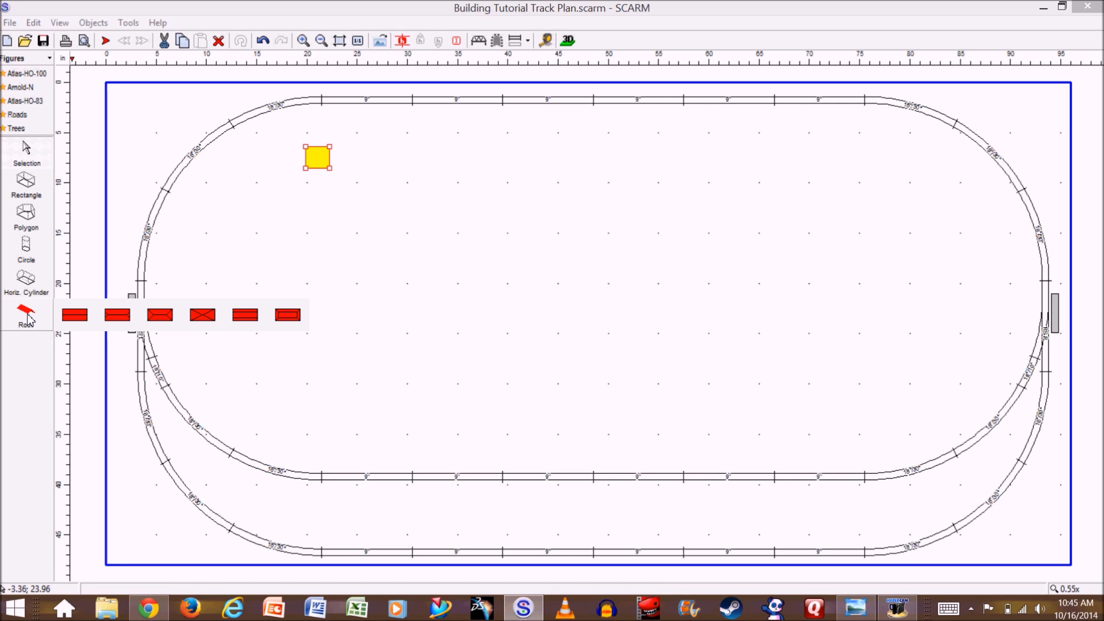
pyautogui.click(78, 320)
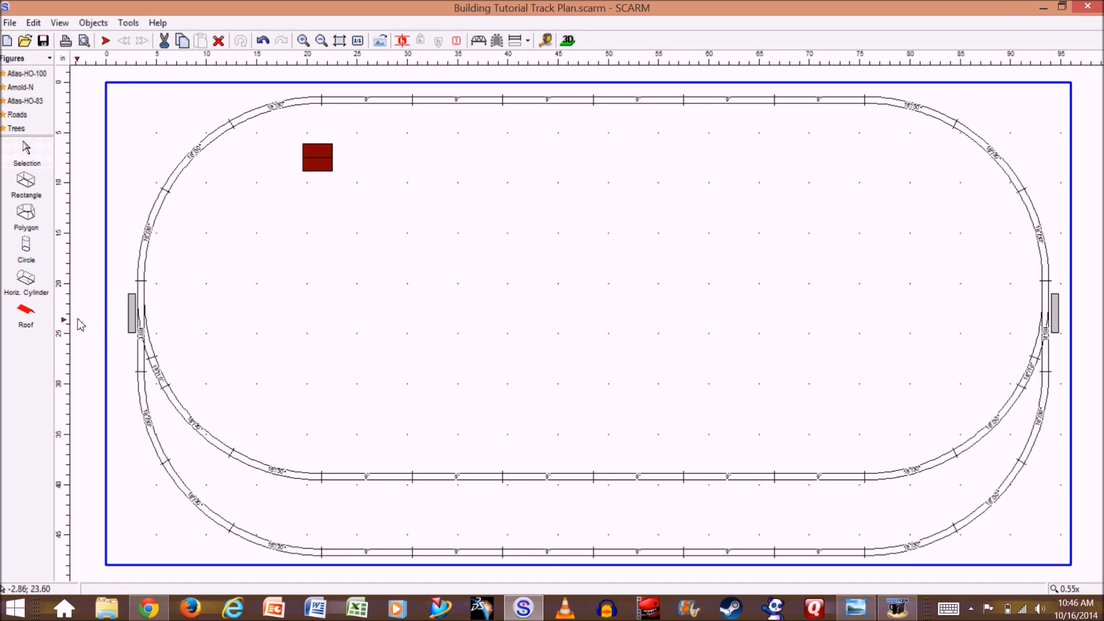
# - Examine the roofed house in the 3D view from a rotated angle, and return to the plan
pyautogui.click(568, 41)
pyautogui.moveTo(341, 343); pyautogui.dragTo(418, 381)
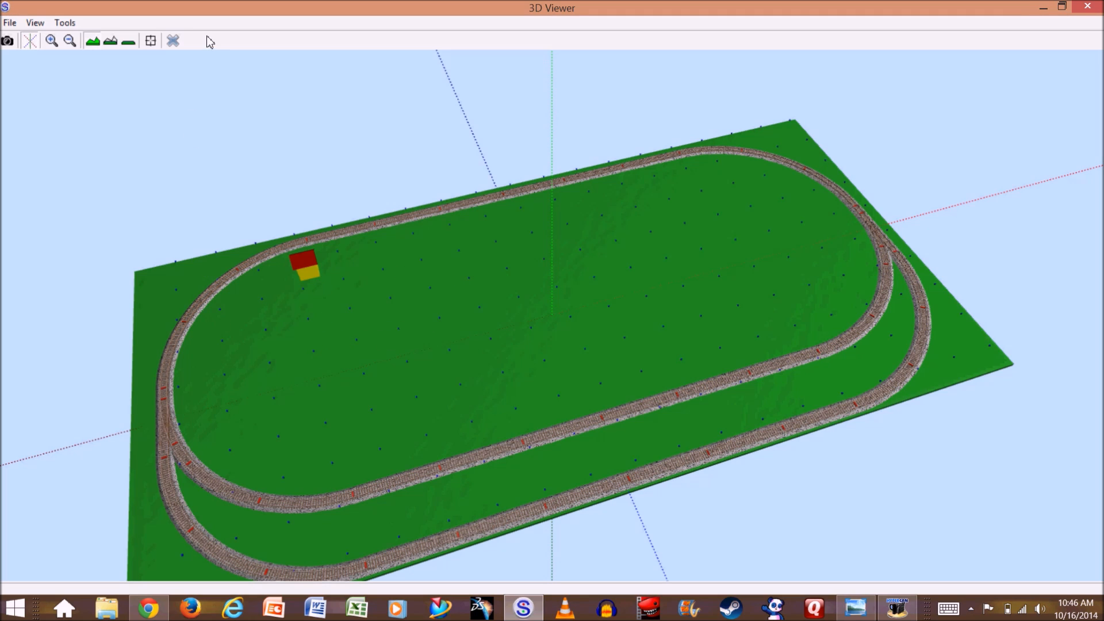
pyautogui.click(174, 42)
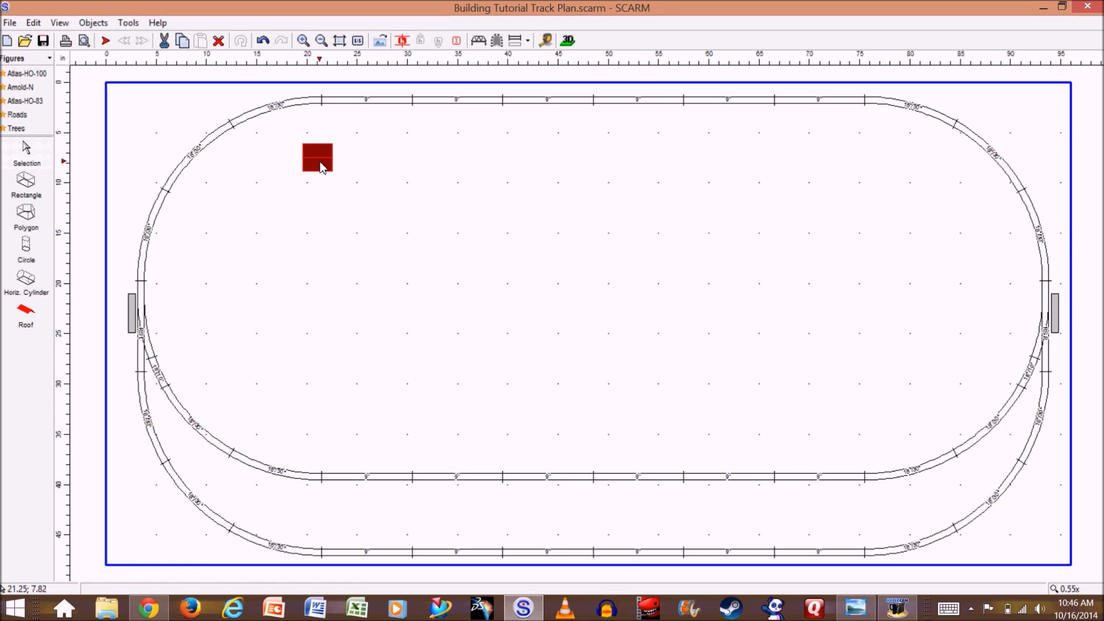
# - Move the red roof off the yellow house body, and undo the move
pyautogui.moveTo(320, 162)
pyautogui.mouseDown()
pyautogui.moveTo(379, 190)
pyautogui.moveTo(450, 197)
pyautogui.moveTo(443, 167)
pyautogui.moveTo(395, 206)
pyautogui.moveTo(454, 191)
pyautogui.moveTo(424, 195)
pyautogui.mouseUp()
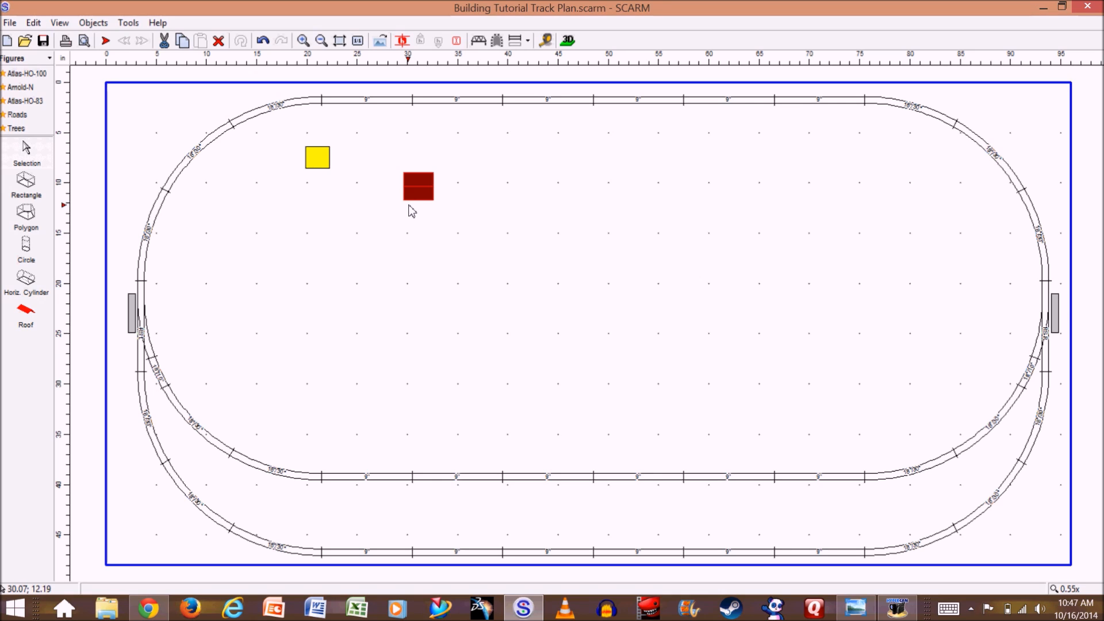
pyautogui.hotkey('ctrl', 'z')
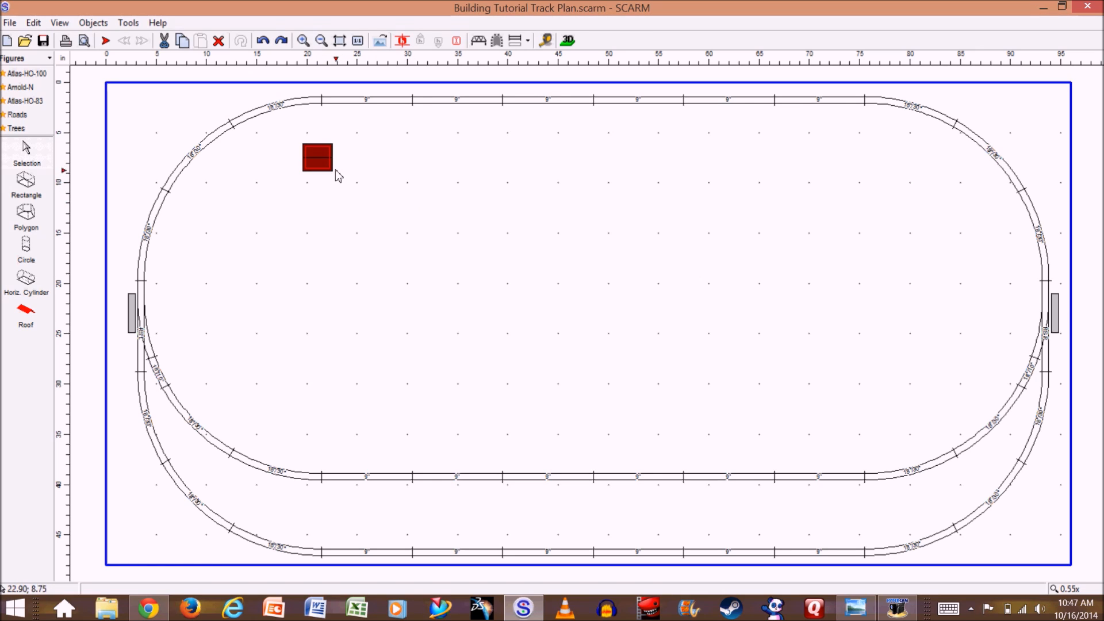
# - Select the red roof together with the house body beneath it, and group them into one object
pyautogui.click(325, 202)
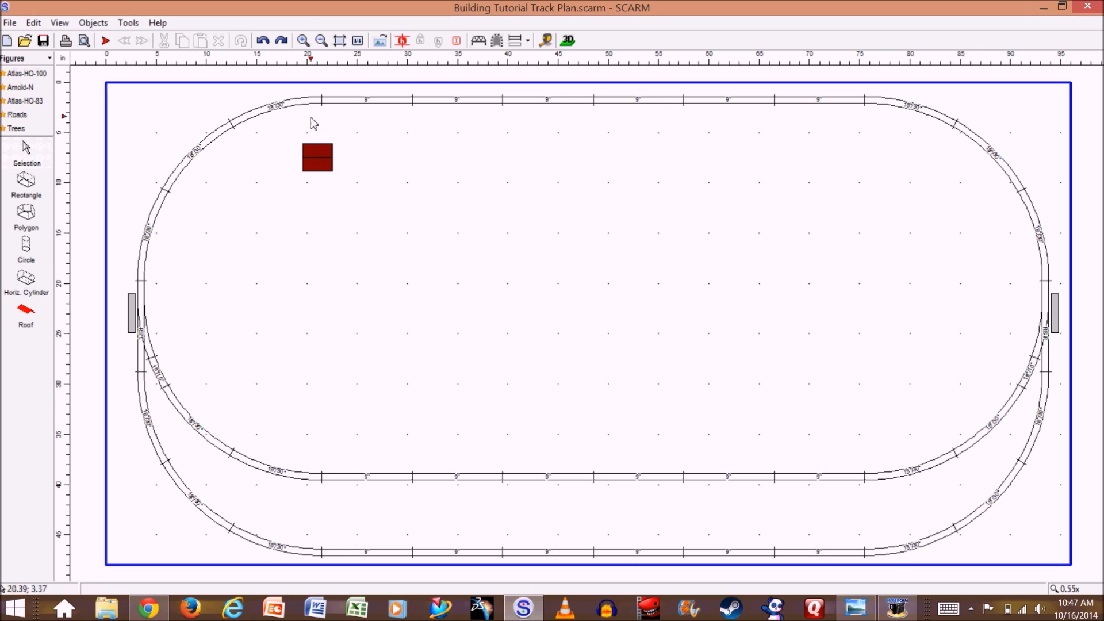
pyautogui.click(36, 160)
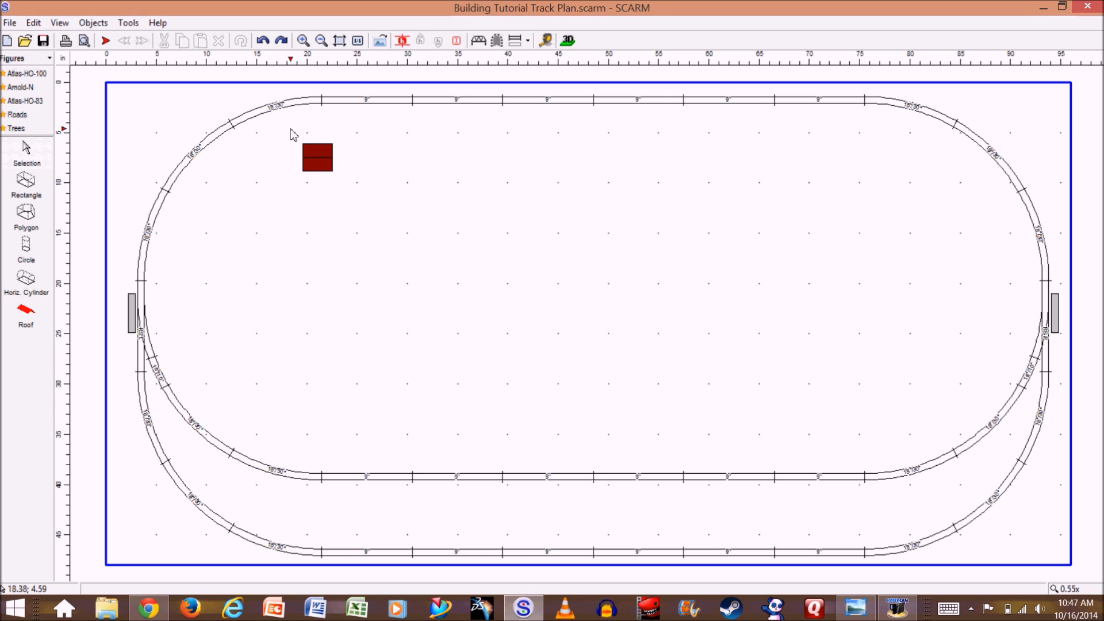
pyautogui.moveTo(291, 134); pyautogui.dragTo(368, 213)
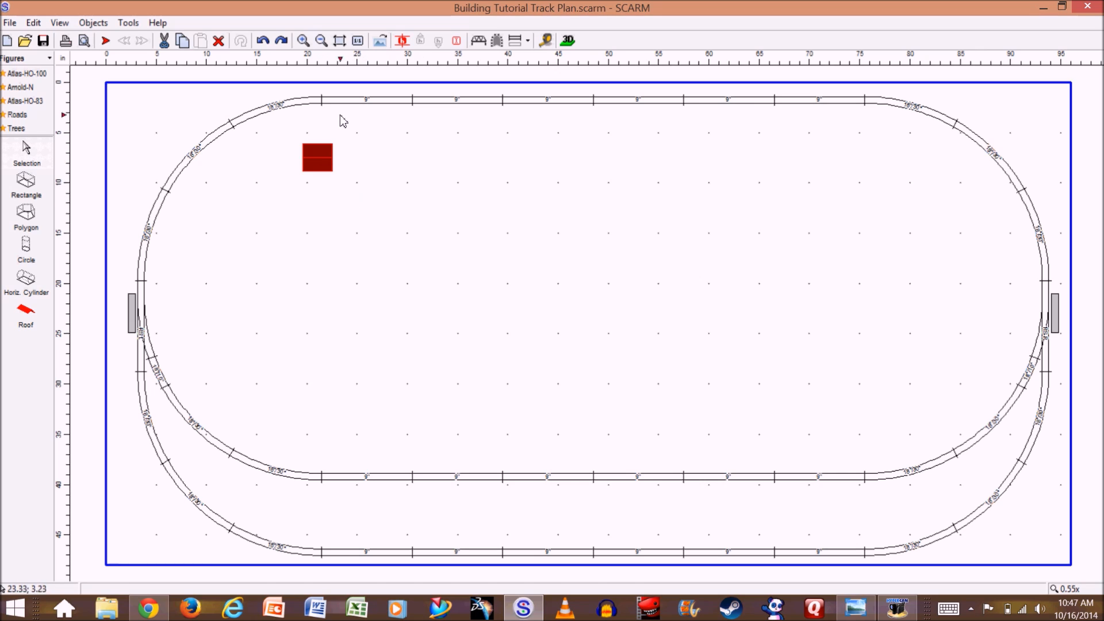
pyautogui.rightClick(324, 168)
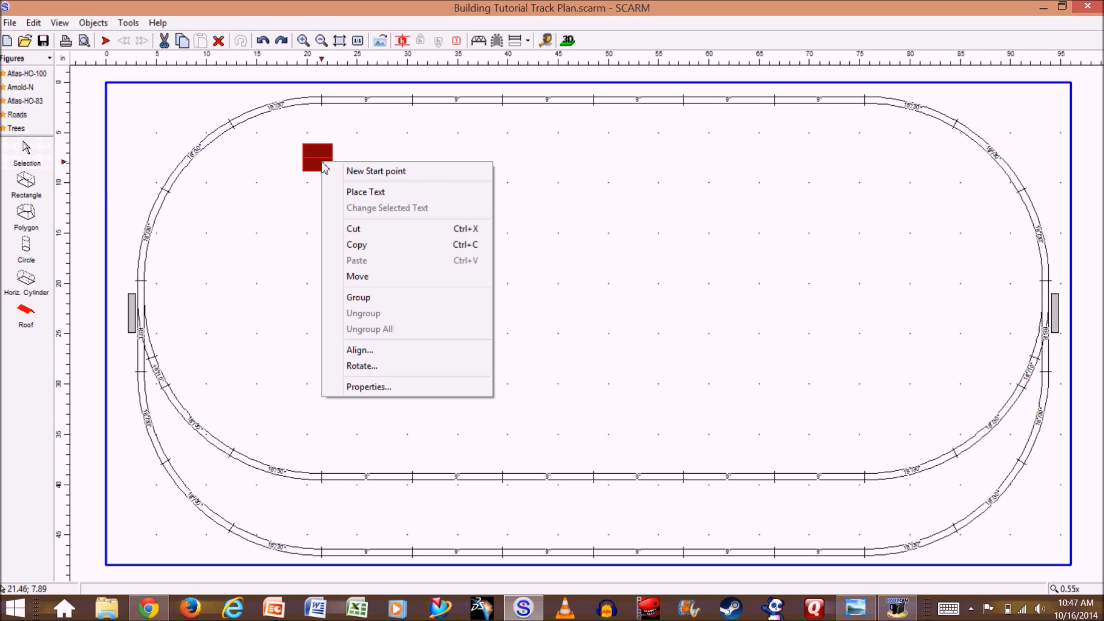
pyautogui.click(371, 299)
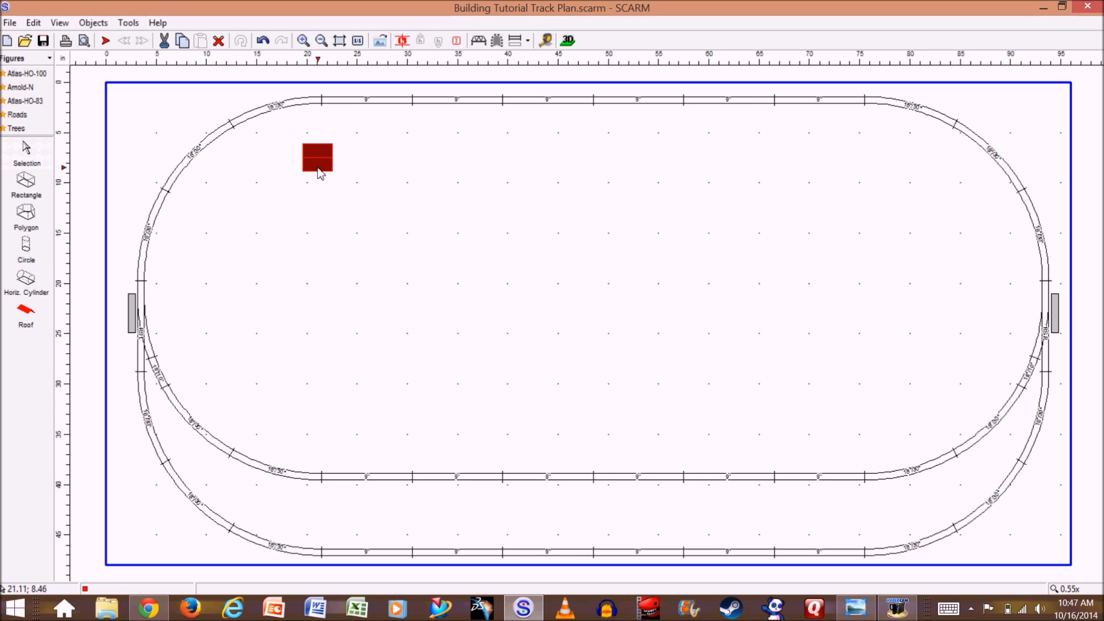
# - Move the grouped house diagonally further inside the track oval, to around 25 by 14 inches on the rulers, and deselect it
pyautogui.moveTo(320, 171); pyautogui.dragTo(366, 229)
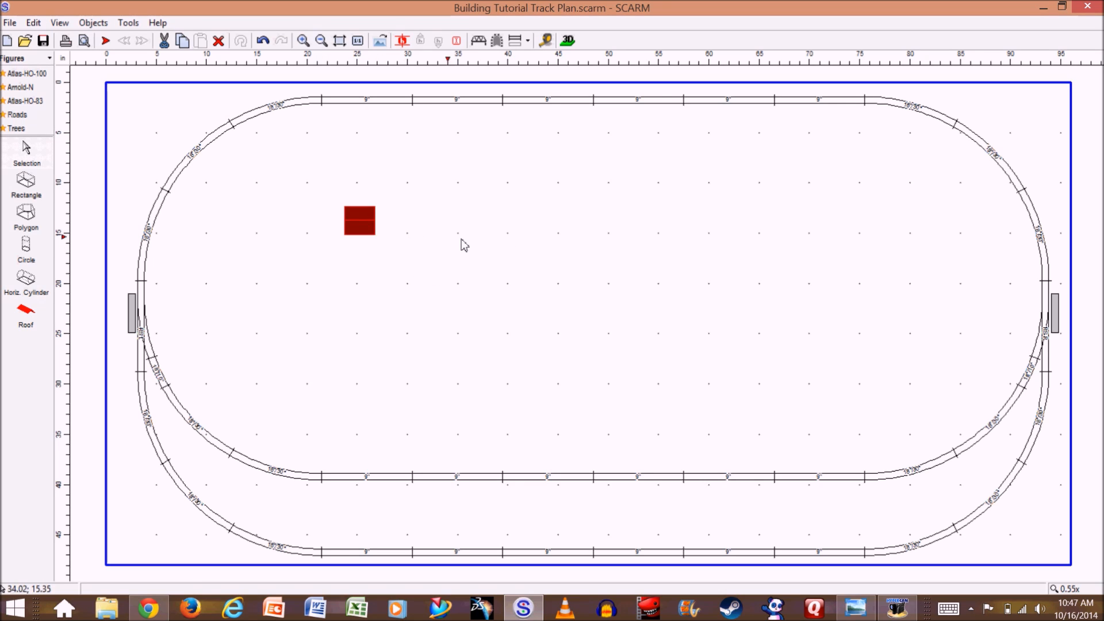
pyautogui.click(99, 27)
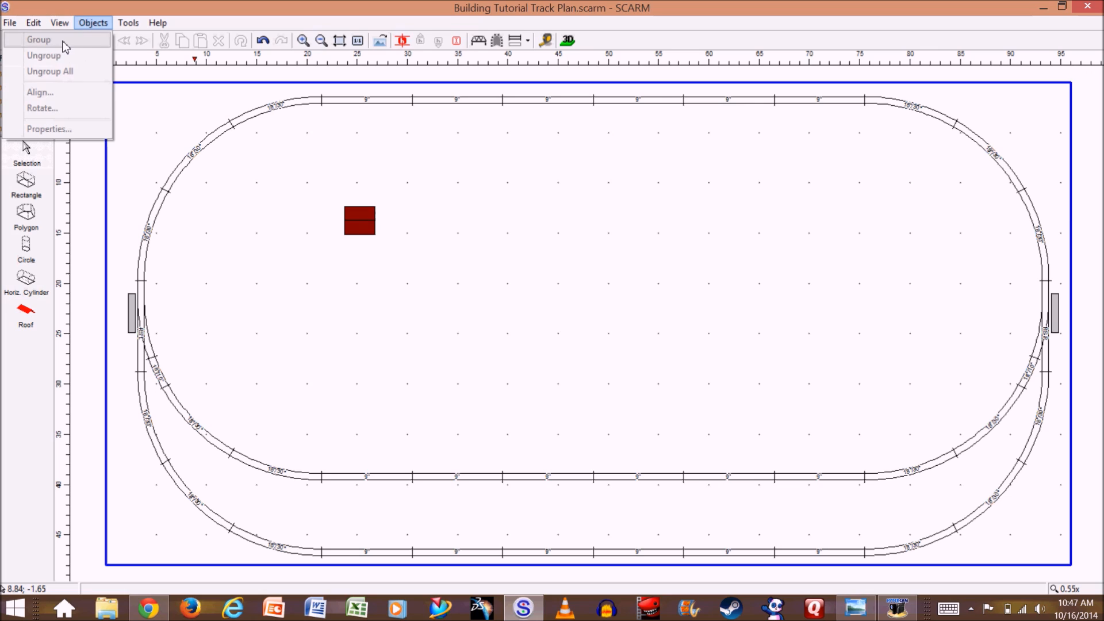
pyautogui.click(465, 170)
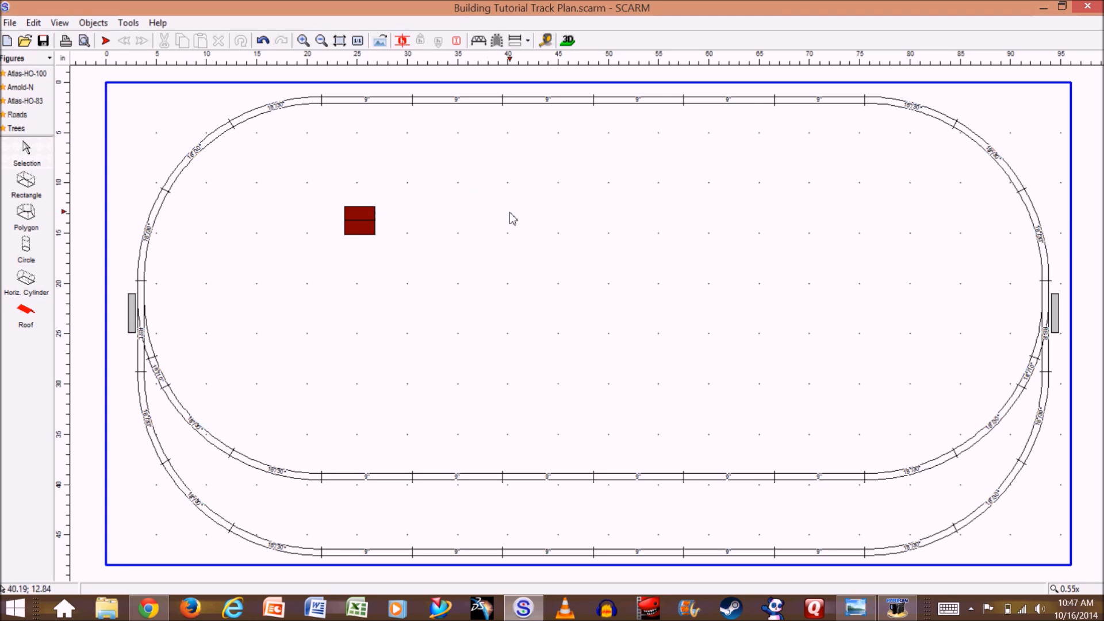
# - Ungroup the house and delete its single-ridge roof, keeping the yellow body
pyautogui.click(364, 229)
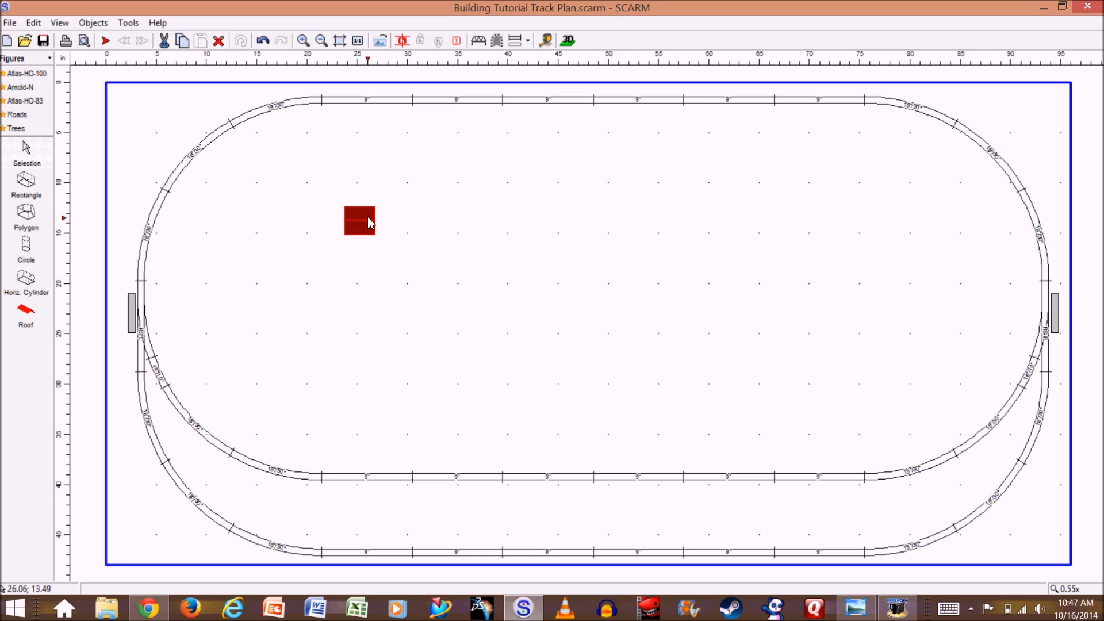
pyautogui.rightClick(369, 224)
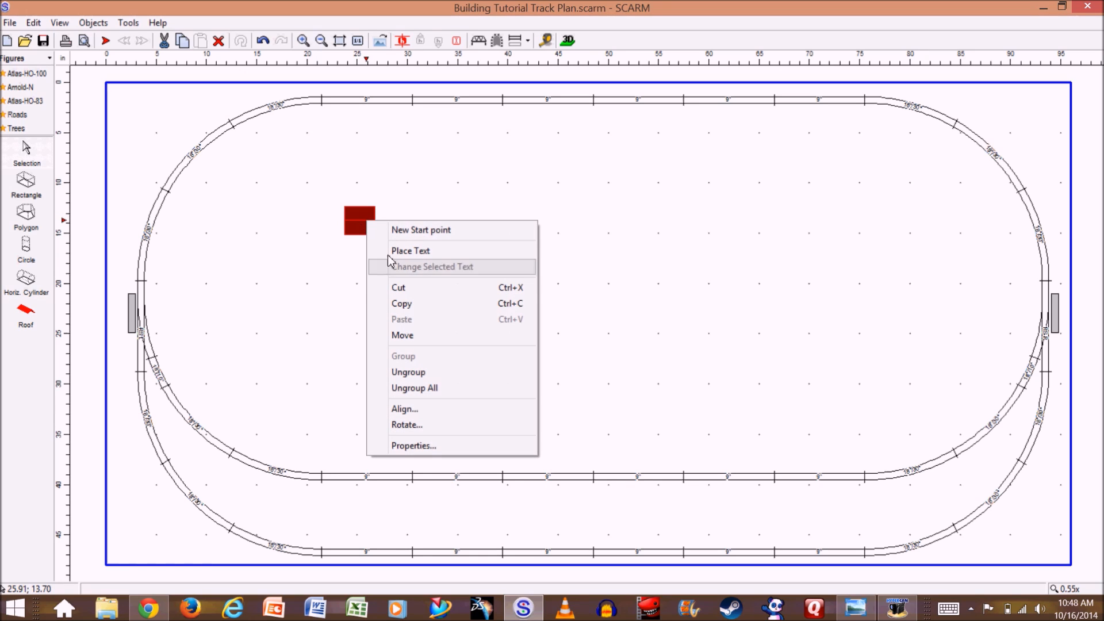
pyautogui.click(425, 374)
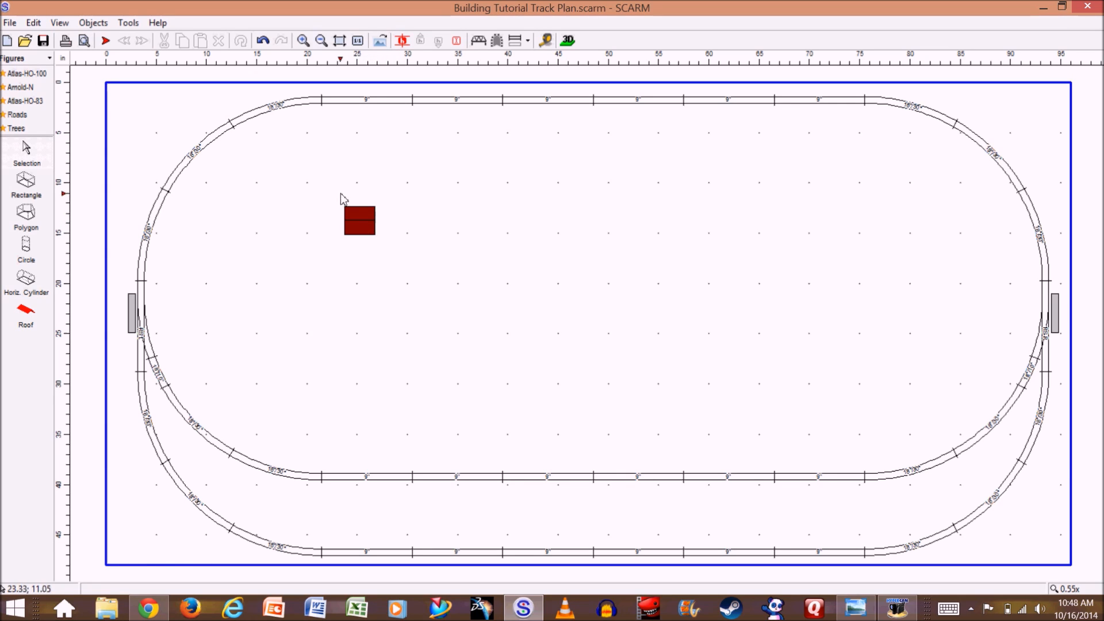
pyautogui.click(363, 232)
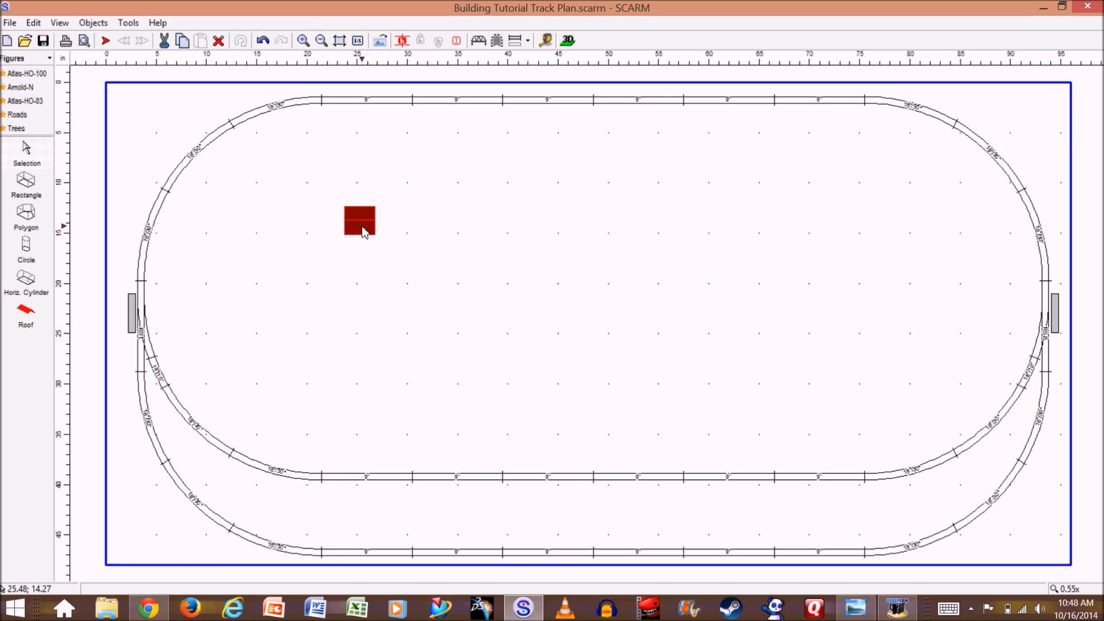
pyautogui.press('Delete')
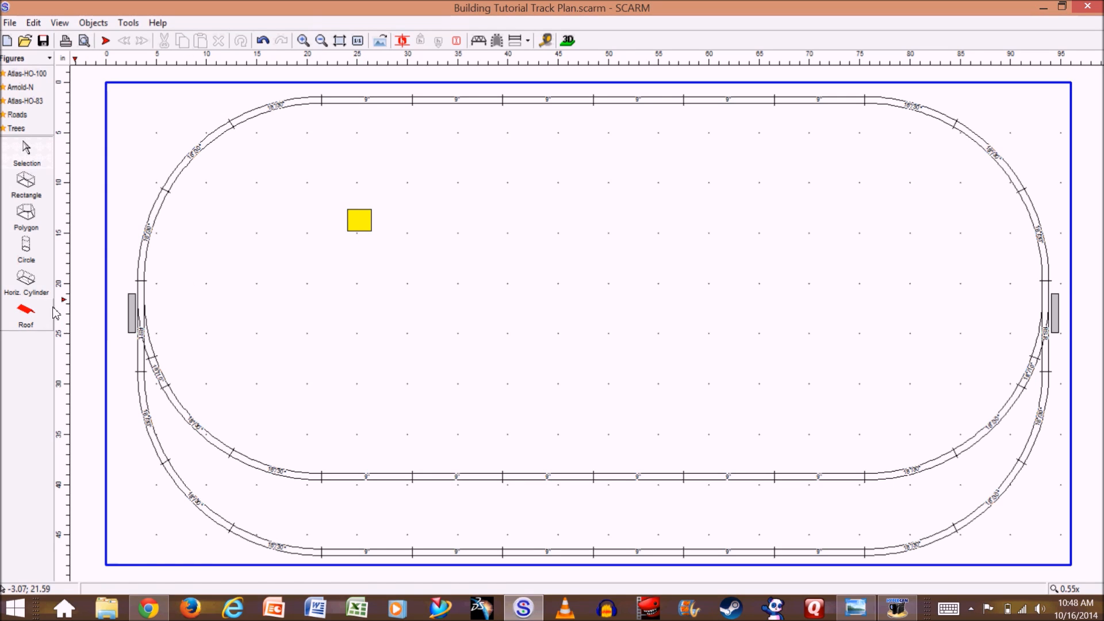
# - Add a roof of the second type to the yellow rectangle
pyautogui.click(26, 313)
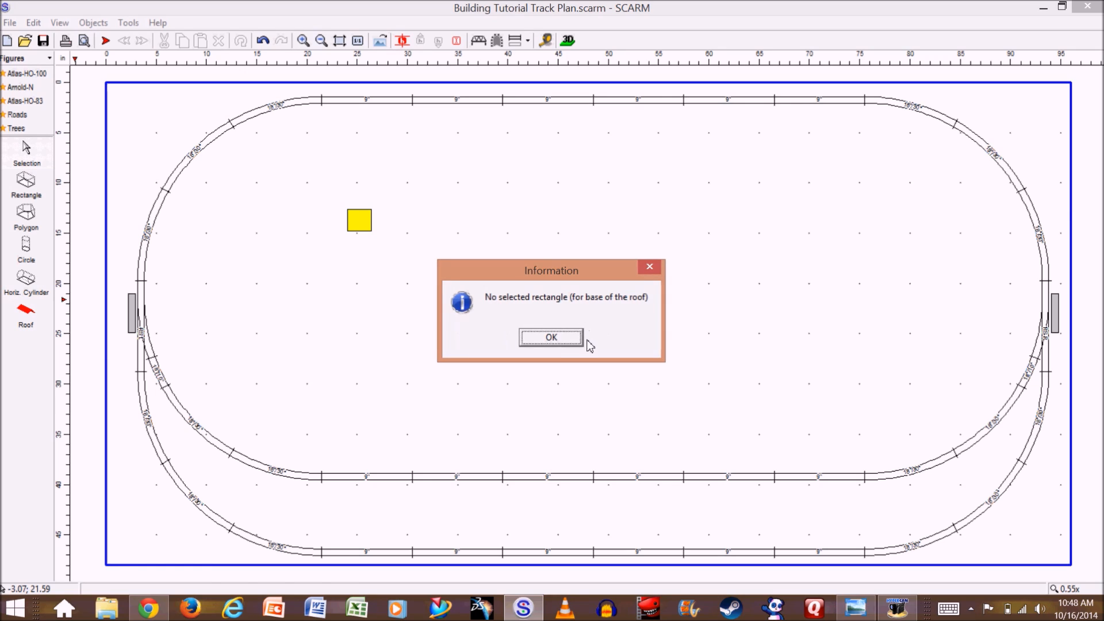
pyautogui.click(564, 339)
pyautogui.click(359, 220)
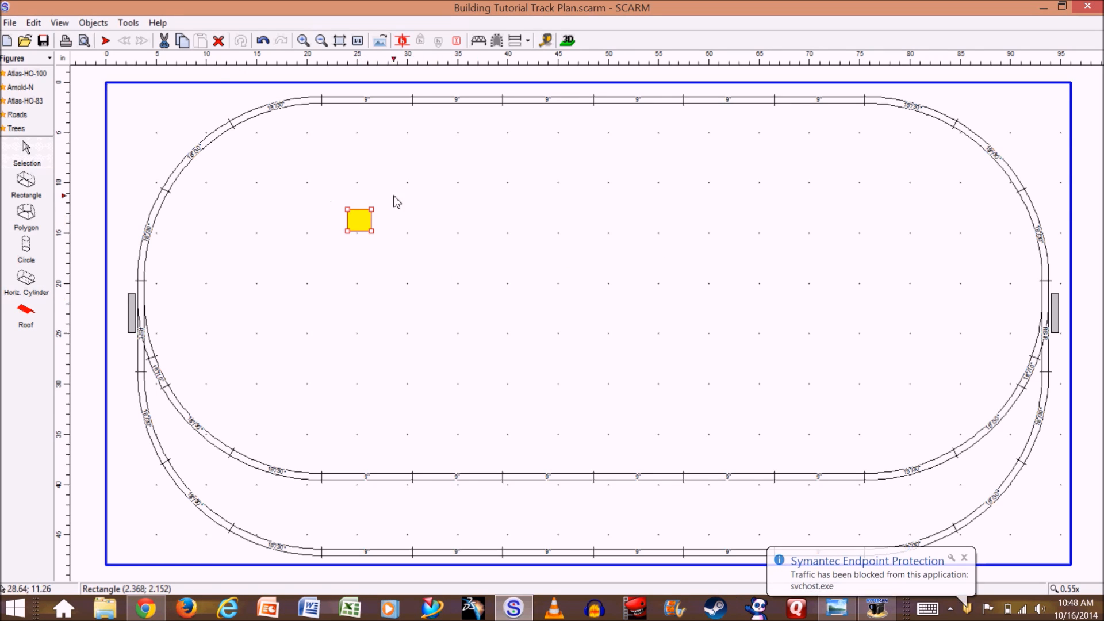
pyautogui.click(25, 313)
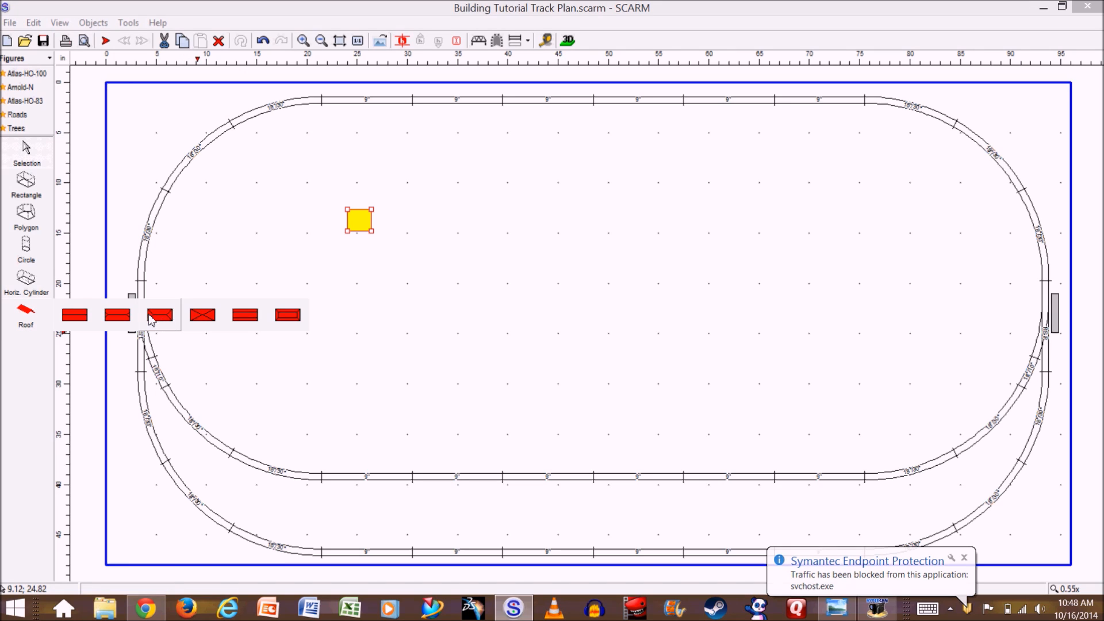
pyautogui.click(119, 316)
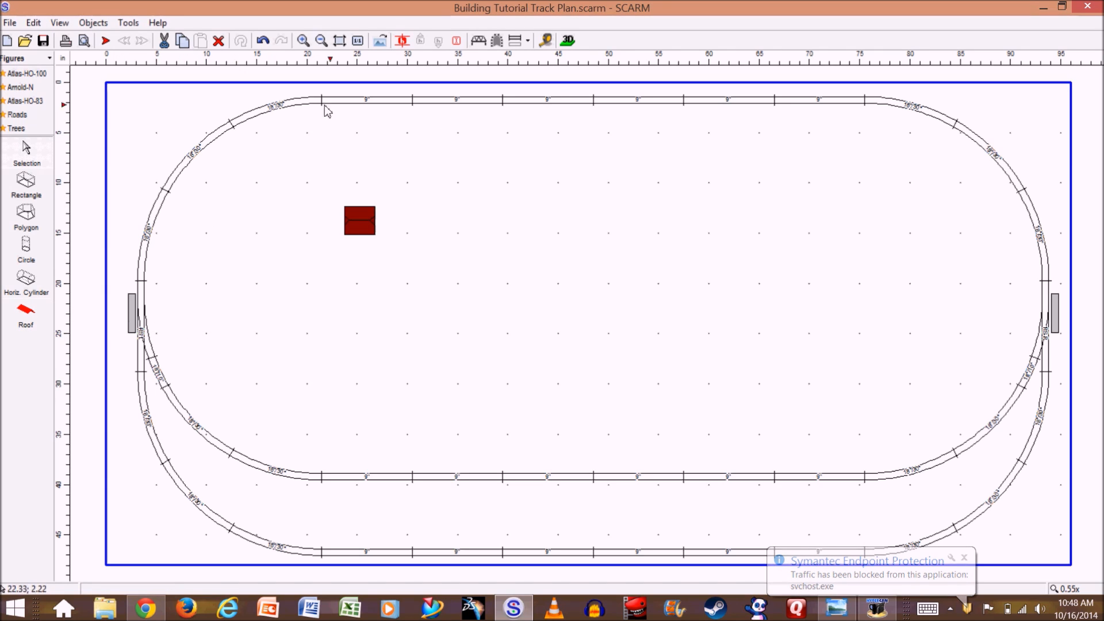
# - Examine the house with its new roof in the 3D view from several angles, and return to the plan
pyautogui.click(561, 46)
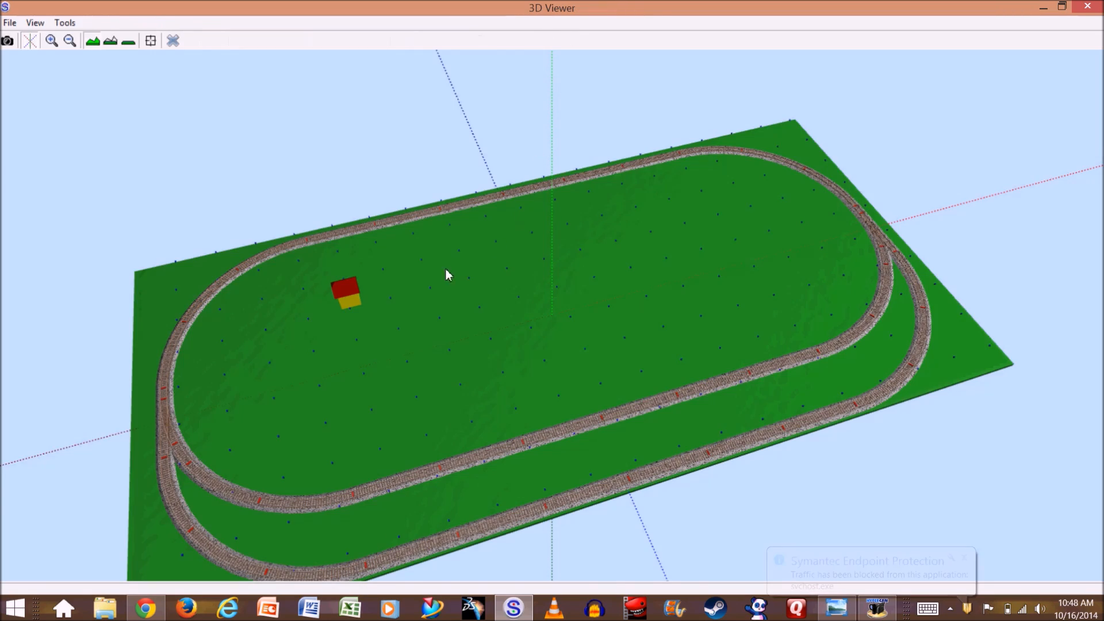
pyautogui.moveTo(422, 316); pyautogui.dragTo(459, 311)
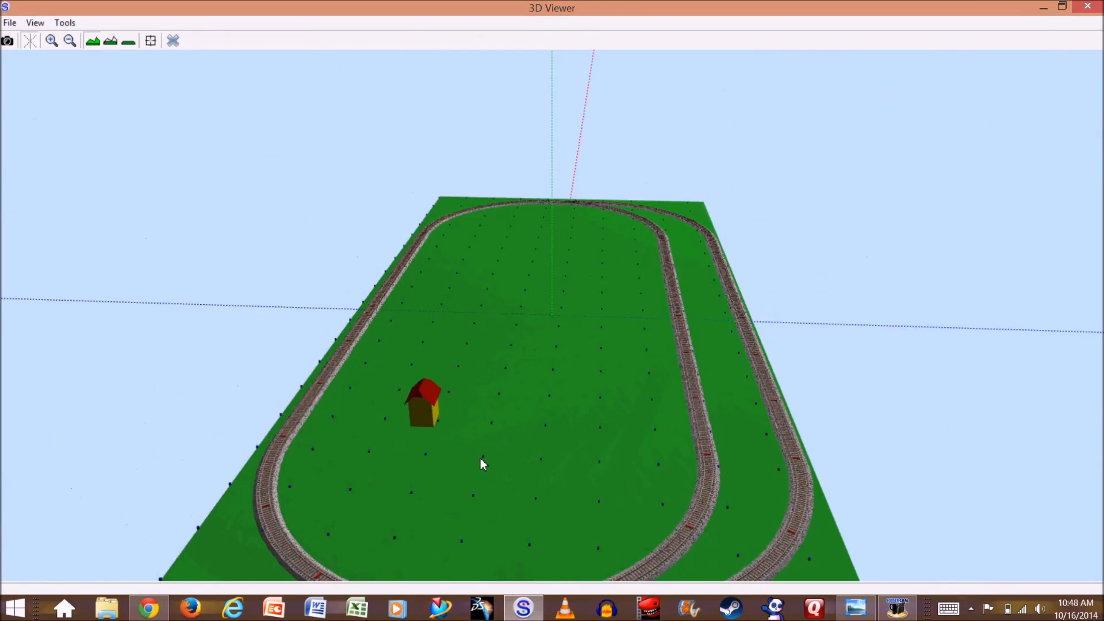
pyautogui.scroll(5, 485, 468)
pyautogui.moveTo(465, 465); pyautogui.dragTo(391, 460)
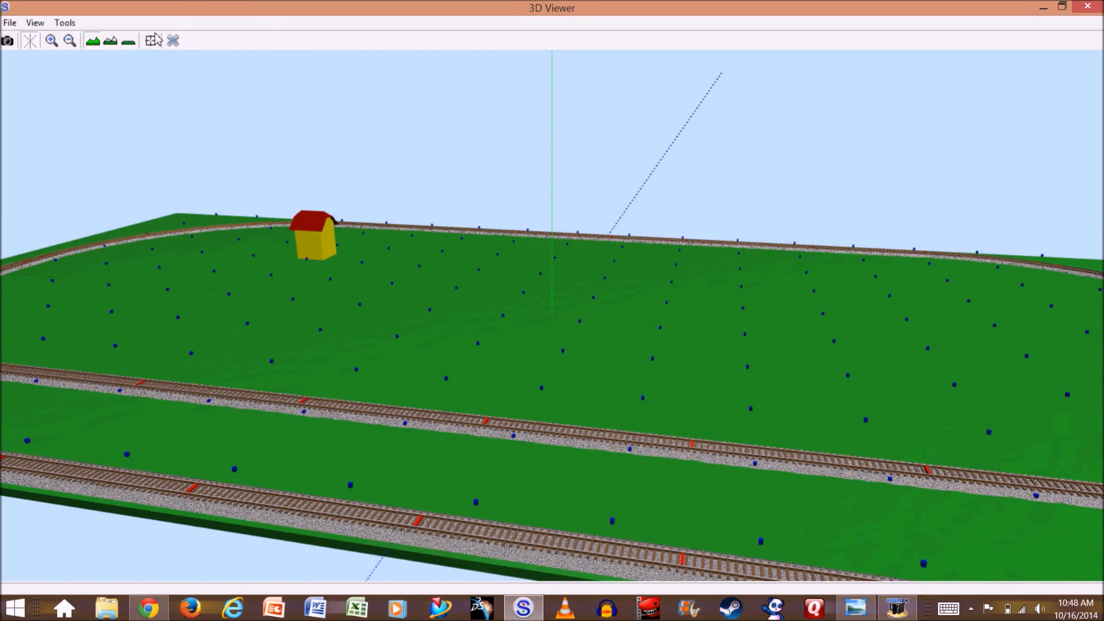
pyautogui.click(173, 41)
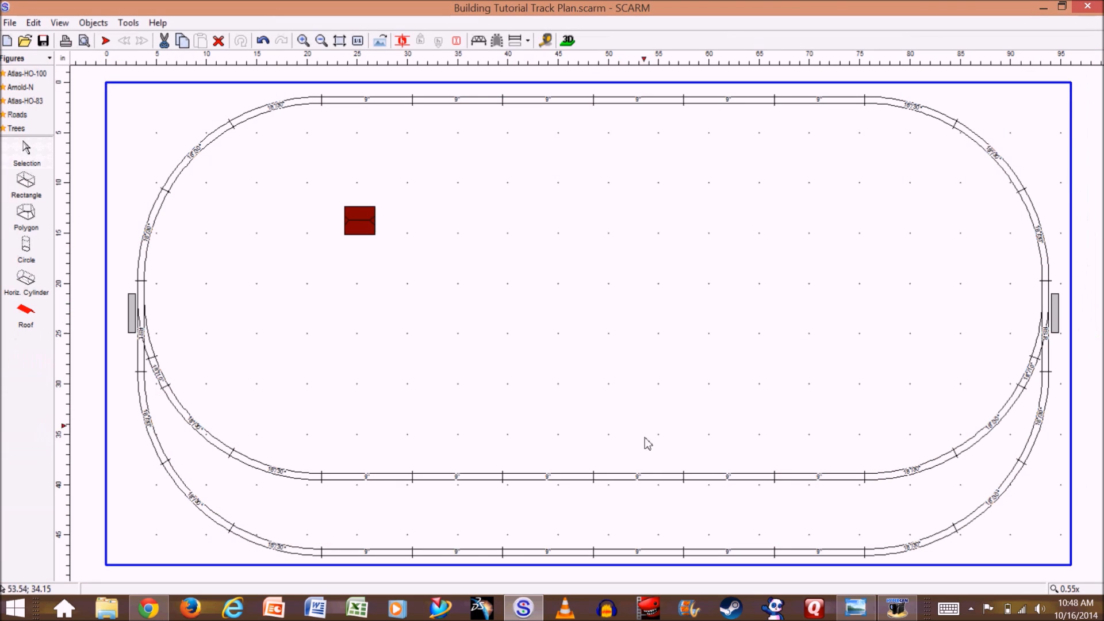
# - Switch to Windows Photo Viewer to study the yellow model house in IMG_1784, and return to the track plan
pyautogui.click(857, 609)
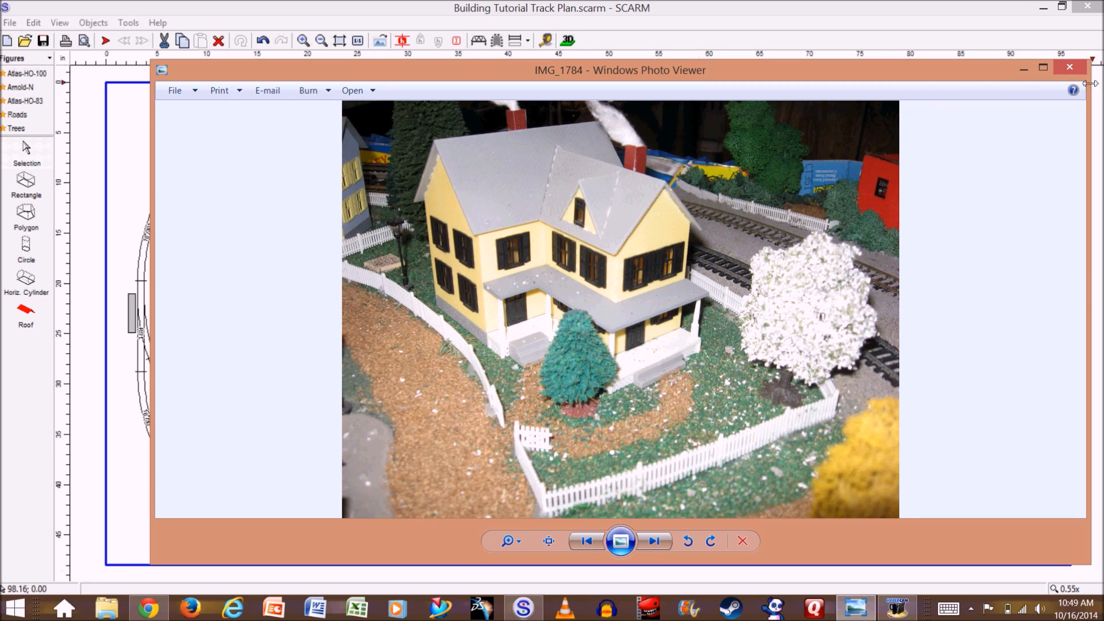
pyautogui.click(1024, 69)
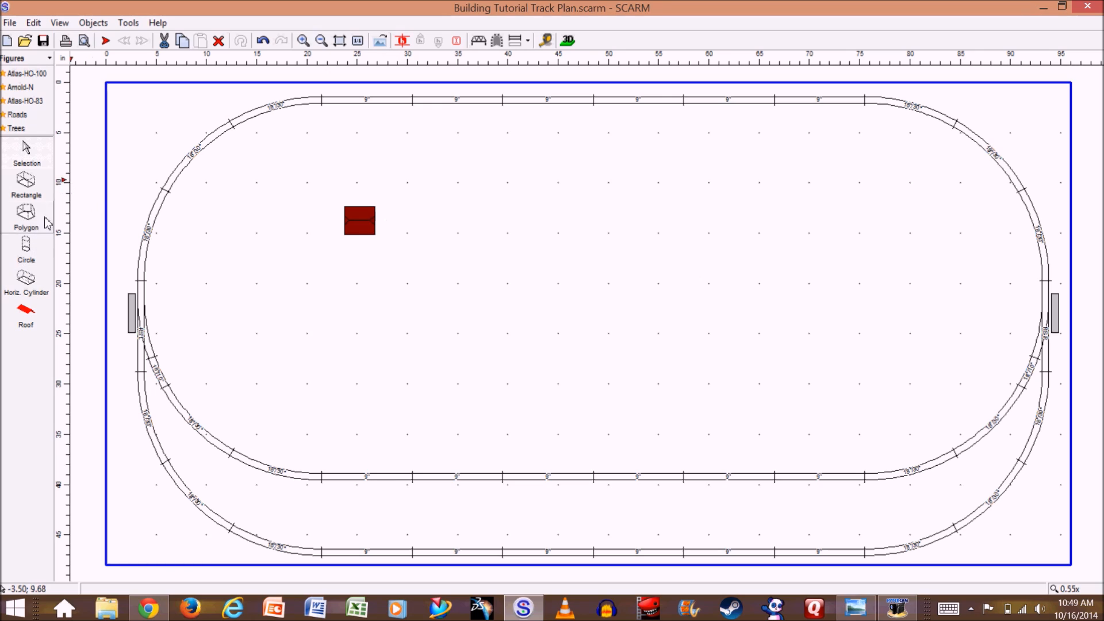
# - Draw a rectangle about 4.2 by 2.3 inches in the upper middle of the oval, with 2.5-inch height and yellow colour
pyautogui.click(29, 186)
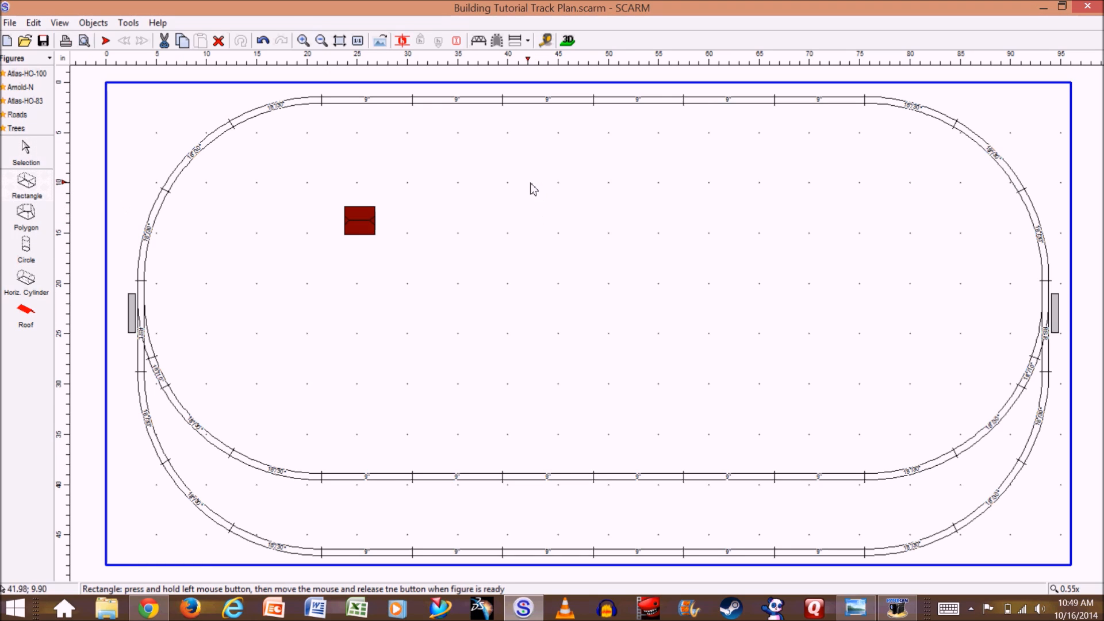
pyautogui.moveTo(510, 159); pyautogui.dragTo(555, 185)
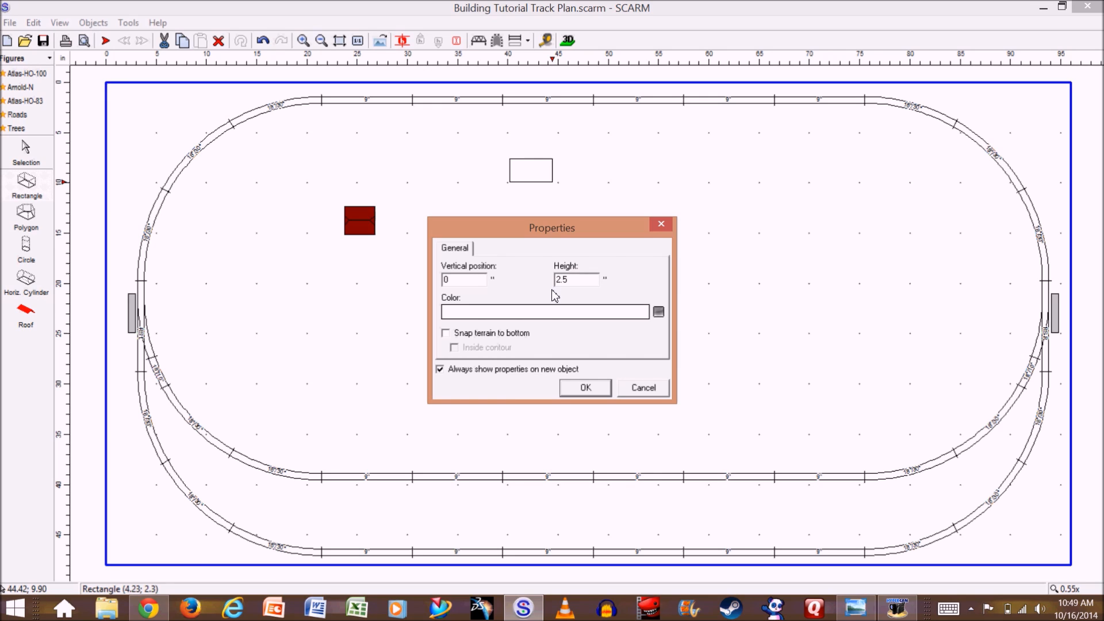
pyautogui.click(537, 315)
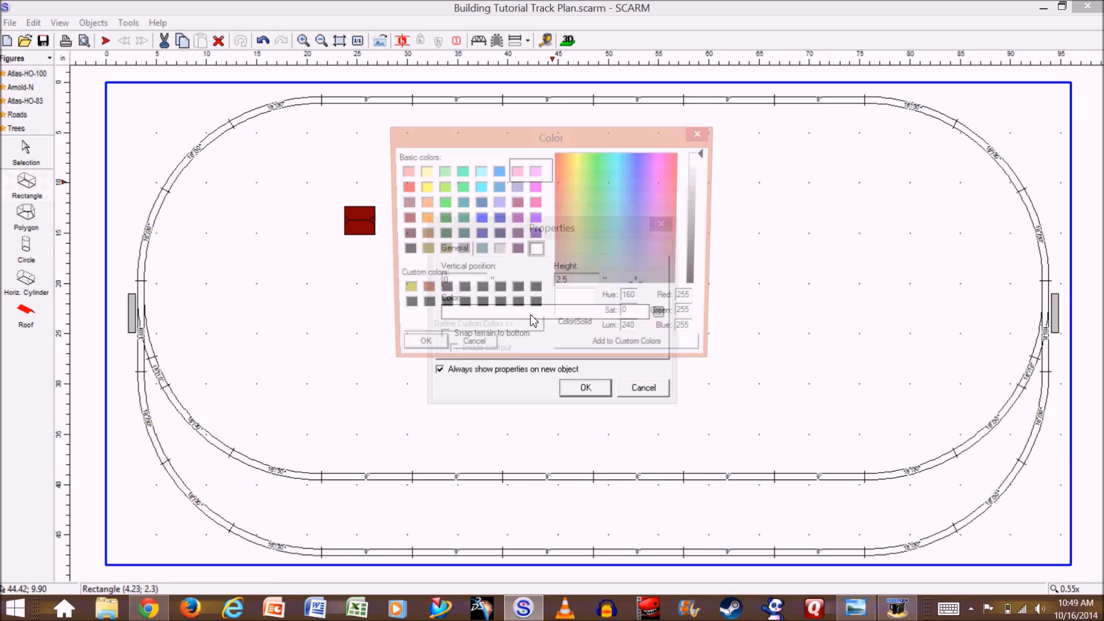
pyautogui.click(423, 187)
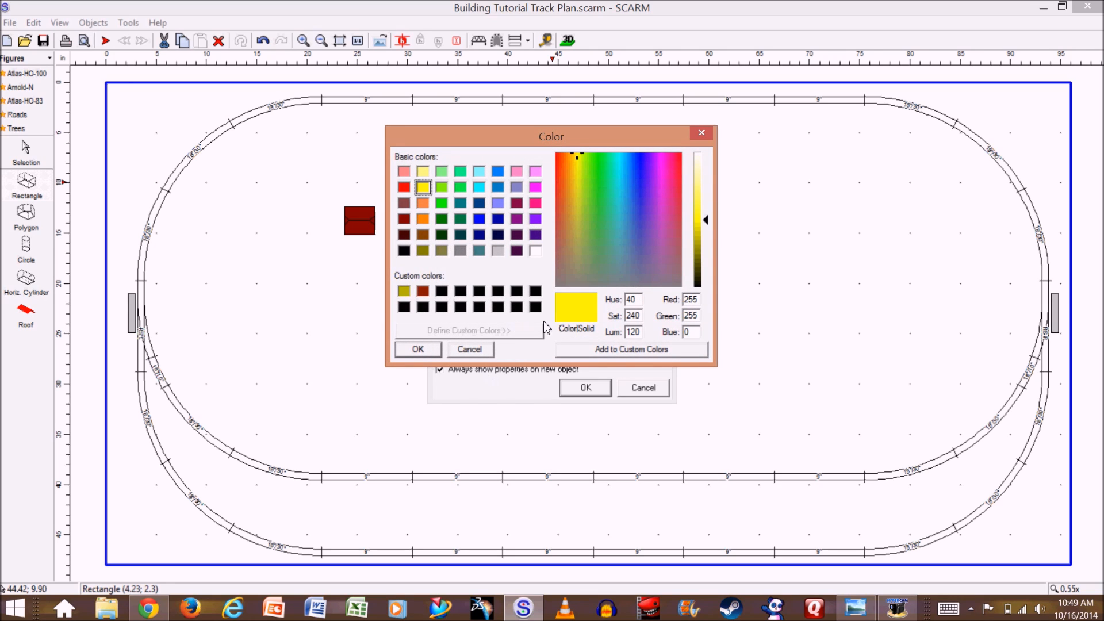
pyautogui.click(418, 351)
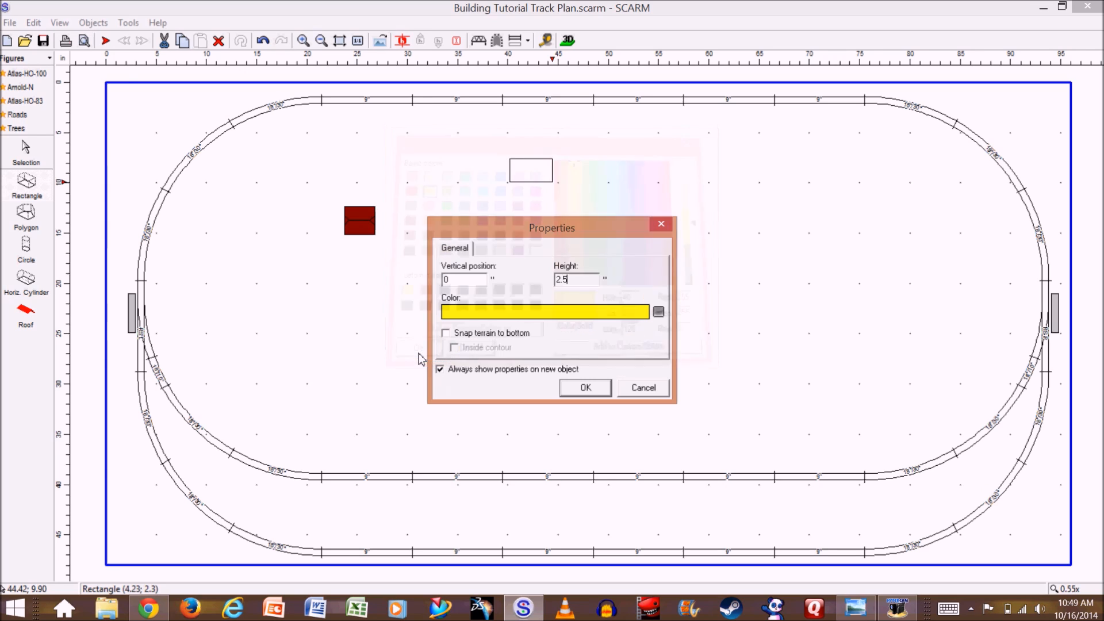
pyautogui.click(583, 394)
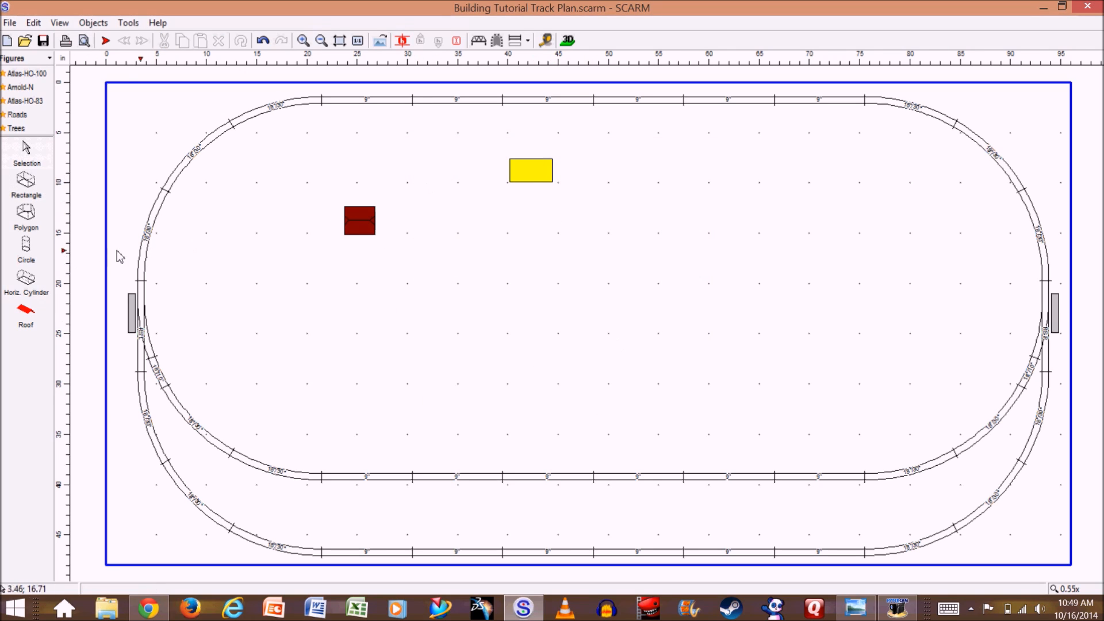
# - Draw a second rectangle about 2 by 2.6 inches just below the new yellow one, with a height of 2.5 inches
pyautogui.click(33, 189)
pyautogui.moveTo(520, 197); pyautogui.dragTo(540, 224)
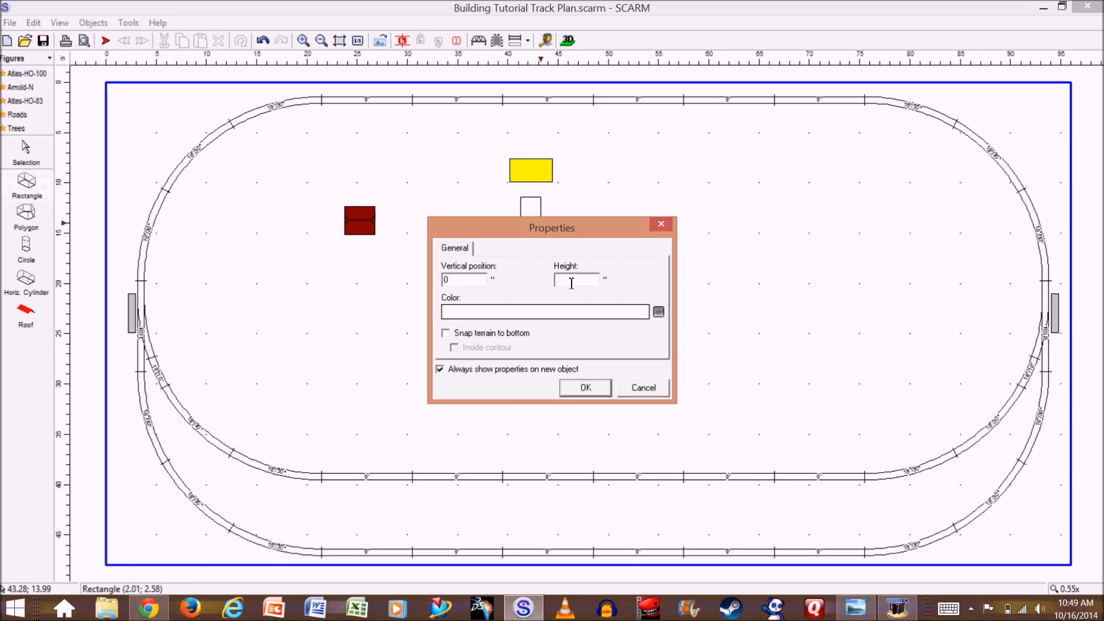
pyautogui.press('Return')
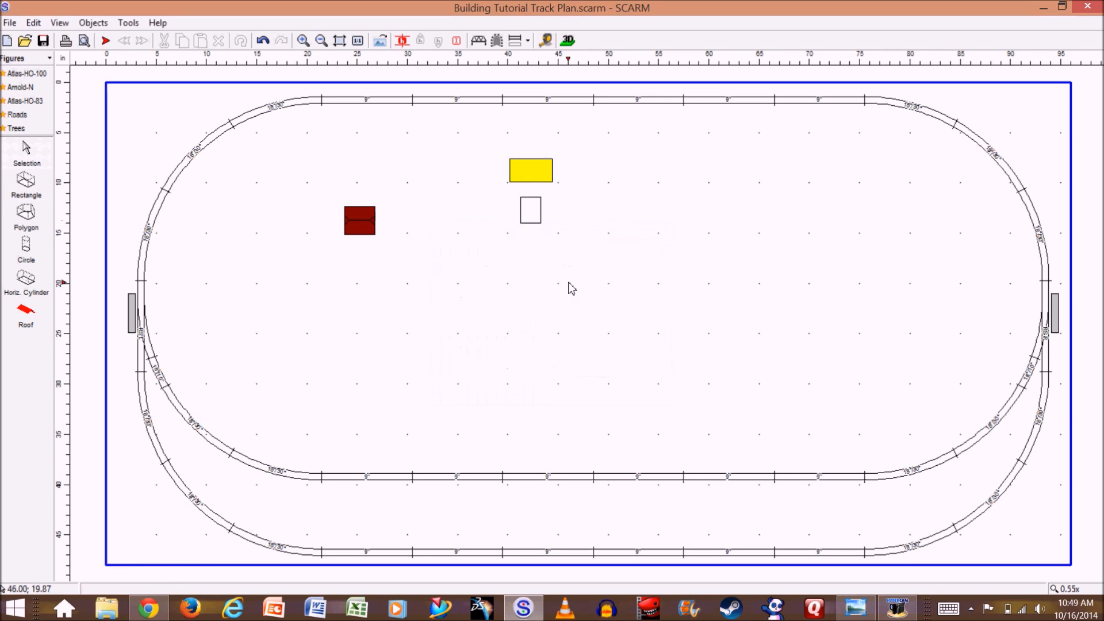
# - Colour the smaller rectangle yellow and move it up so it overlaps the middle of the larger yellow rectangle's lower edge
pyautogui.click(530, 210)
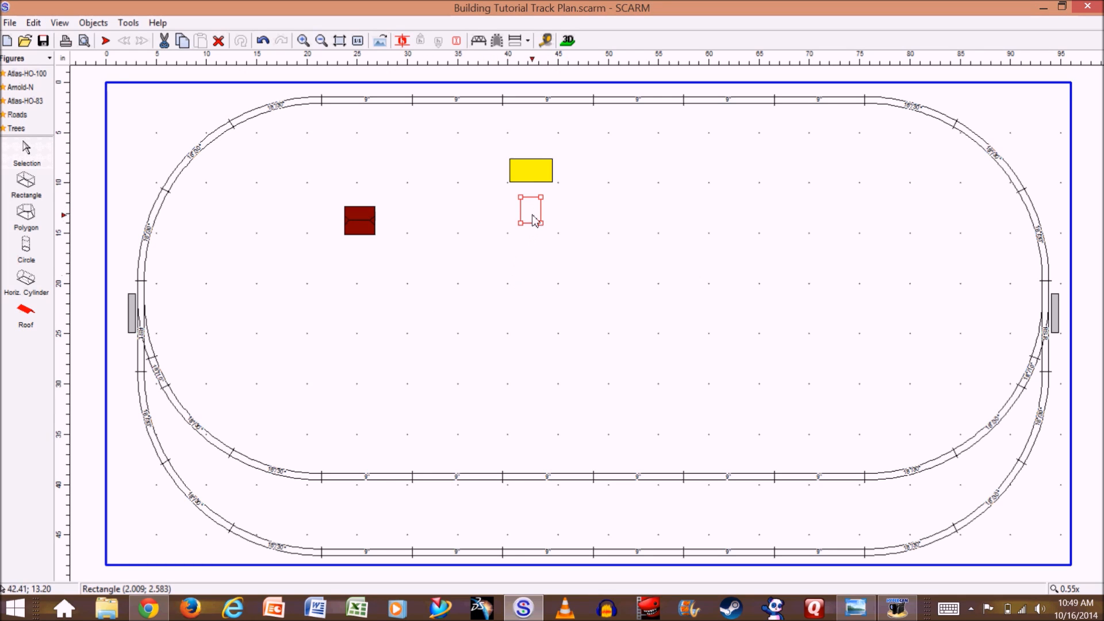
pyautogui.rightClick(538, 214)
pyautogui.click(592, 438)
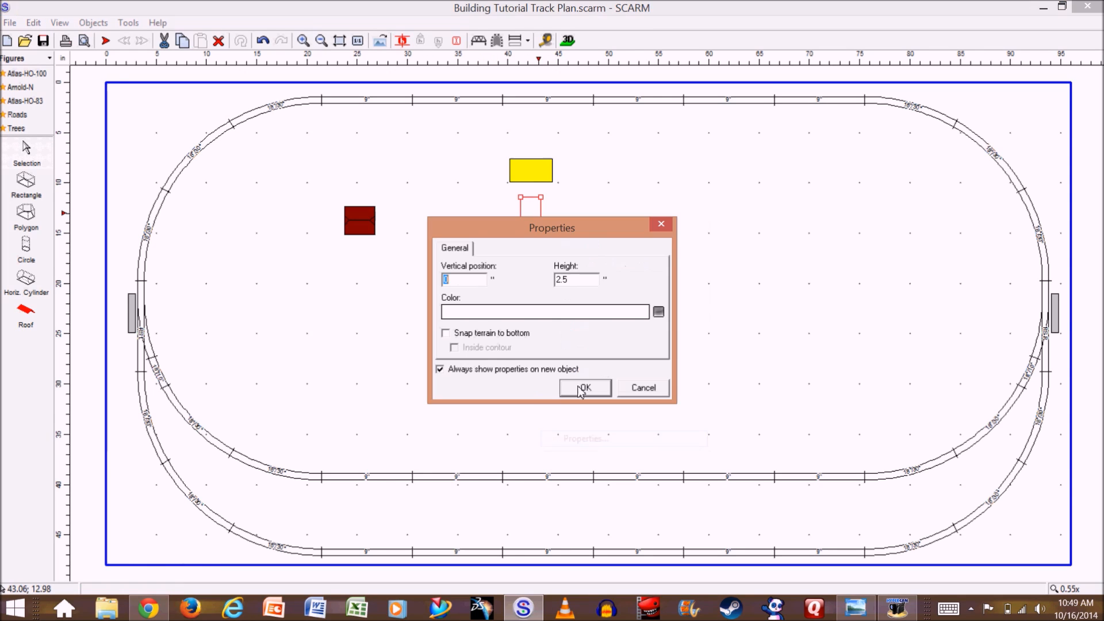
pyautogui.click(542, 312)
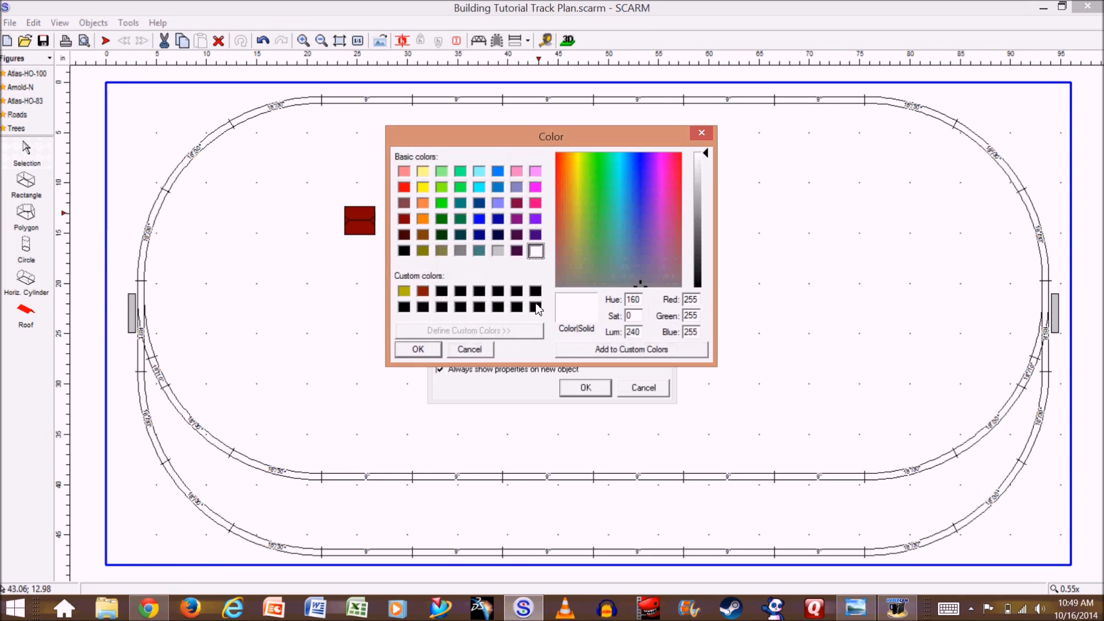
pyautogui.click(423, 188)
pyautogui.click(418, 349)
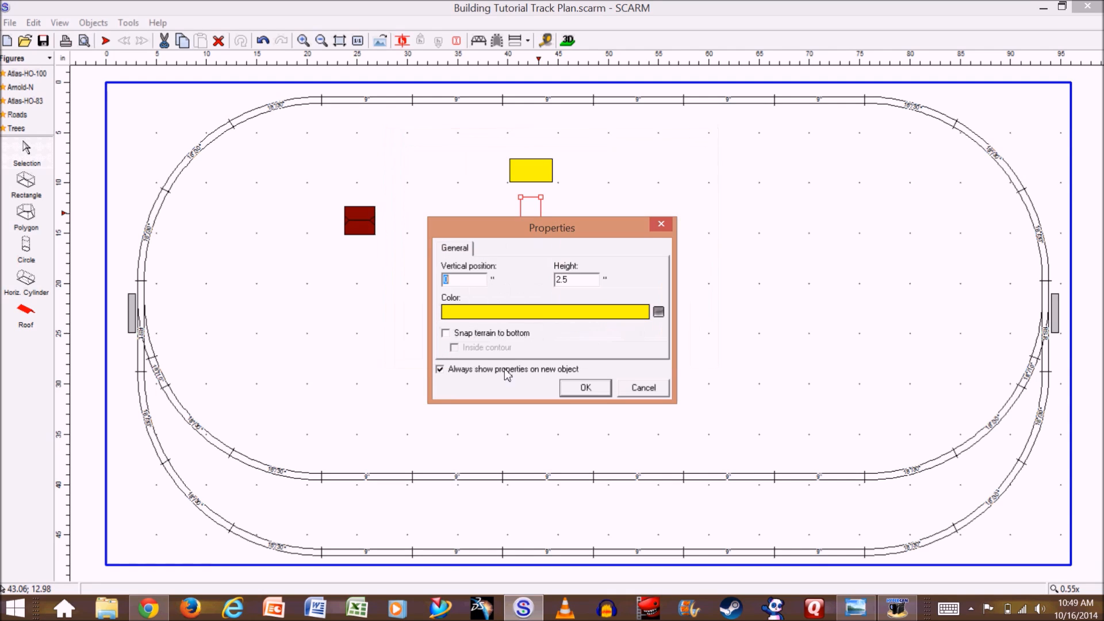
pyautogui.click(585, 387)
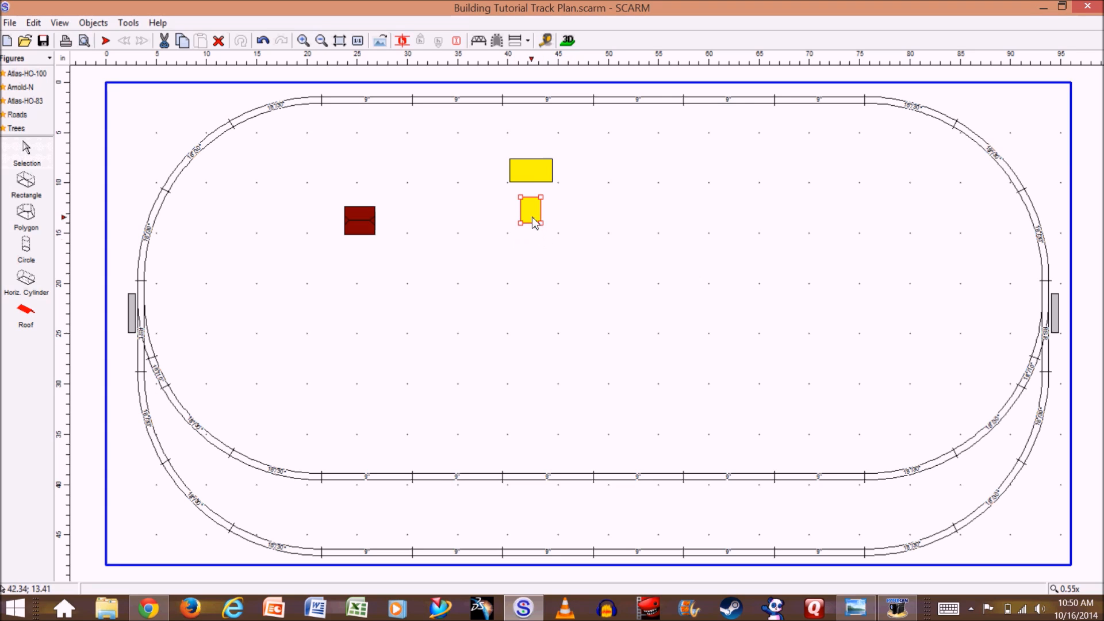
pyautogui.moveTo(538, 221); pyautogui.dragTo(538, 200)
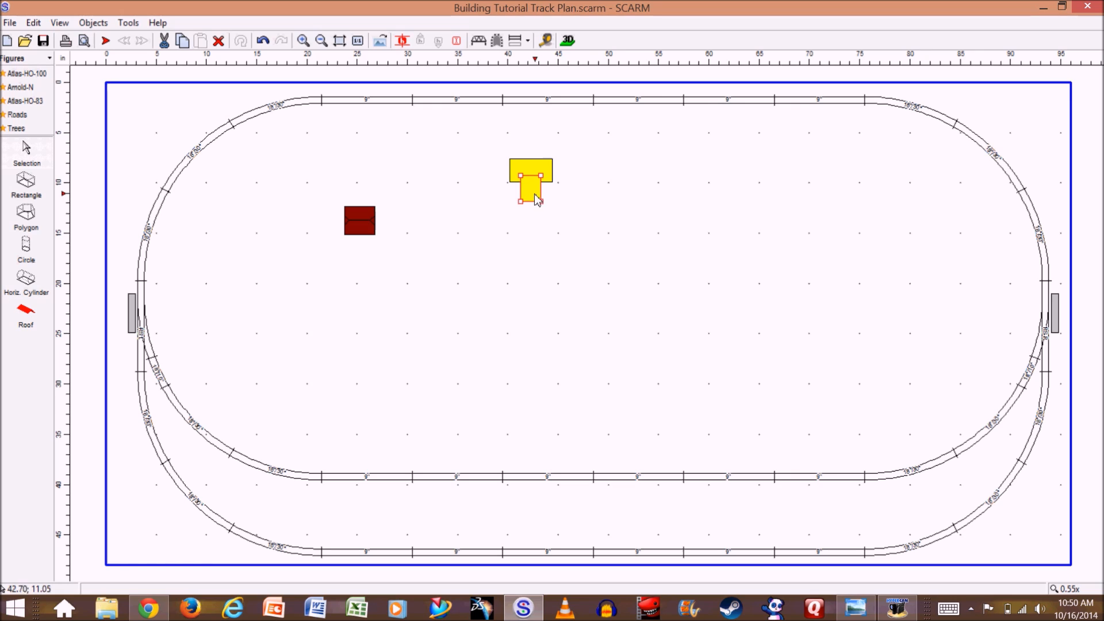
pyautogui.click(556, 228)
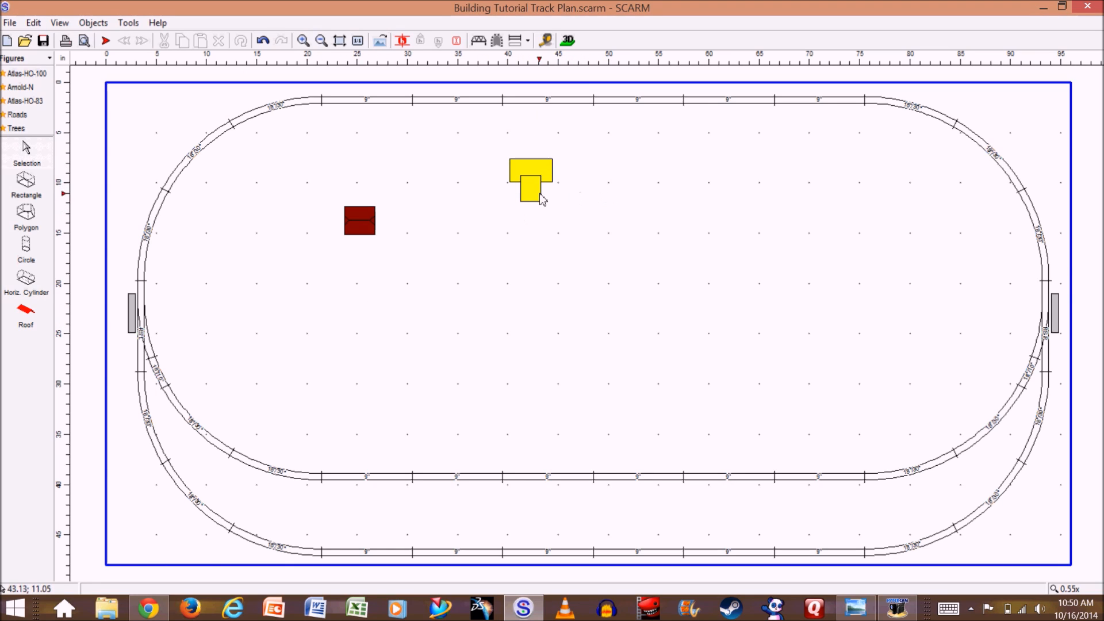
# - Check photo IMG_1784 in Windows Photo Viewer, and draw a dark blue door about 0.77 by 0.21 inches, 1 inch high, across the larger block's lower edge
pyautogui.scroll(5, 543, 193)
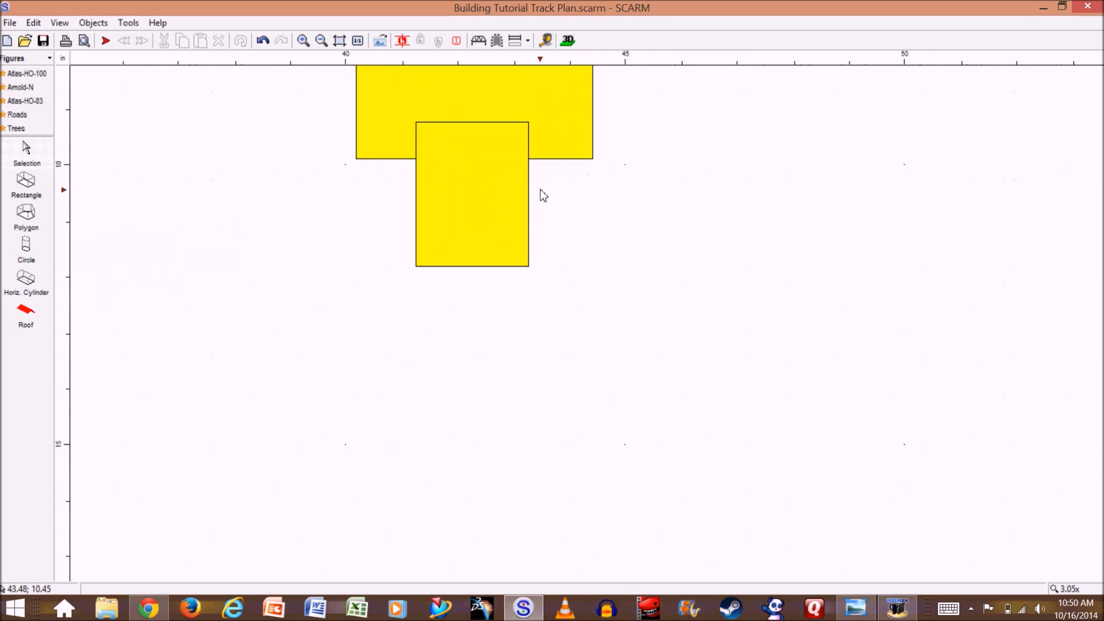
pyautogui.scroll(-4, 543, 190)
pyautogui.scroll(6, 543, 138)
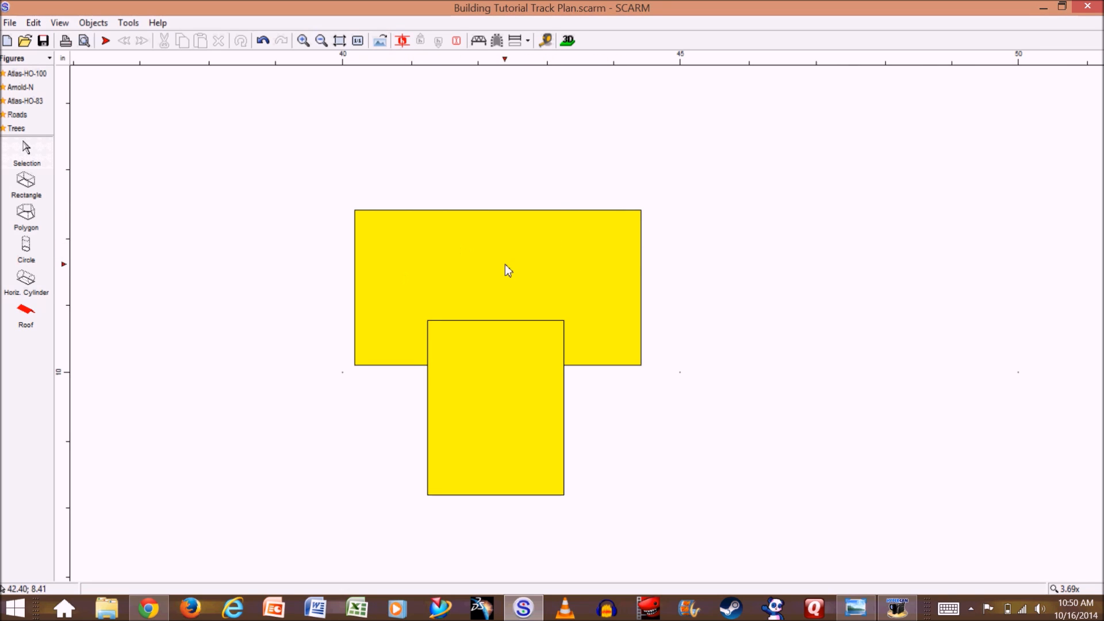
pyautogui.click(26, 185)
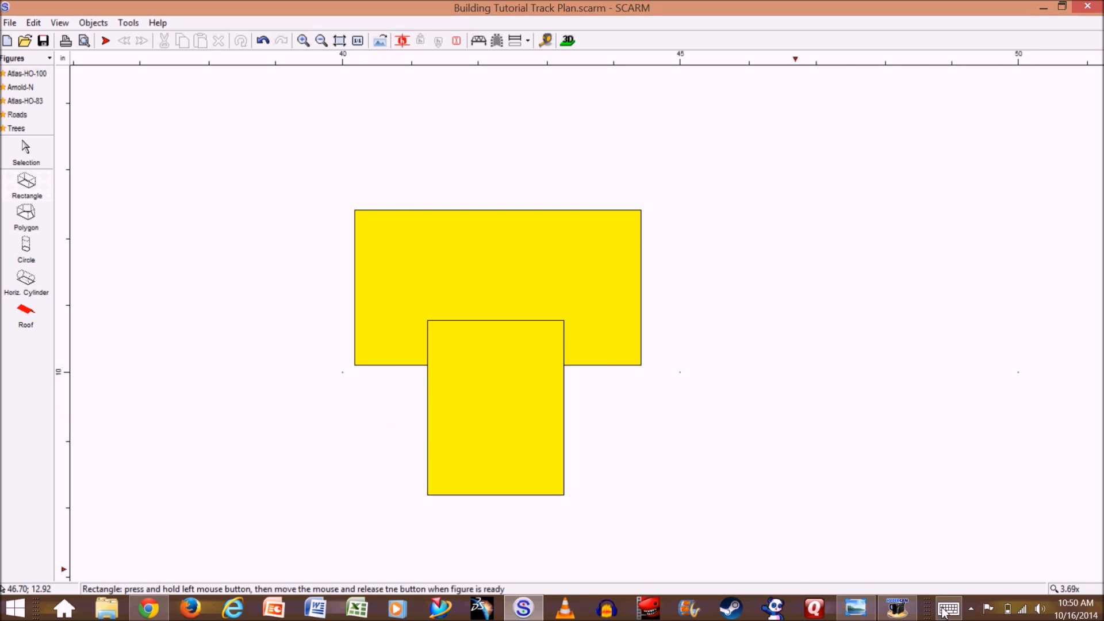
pyautogui.click(866, 615)
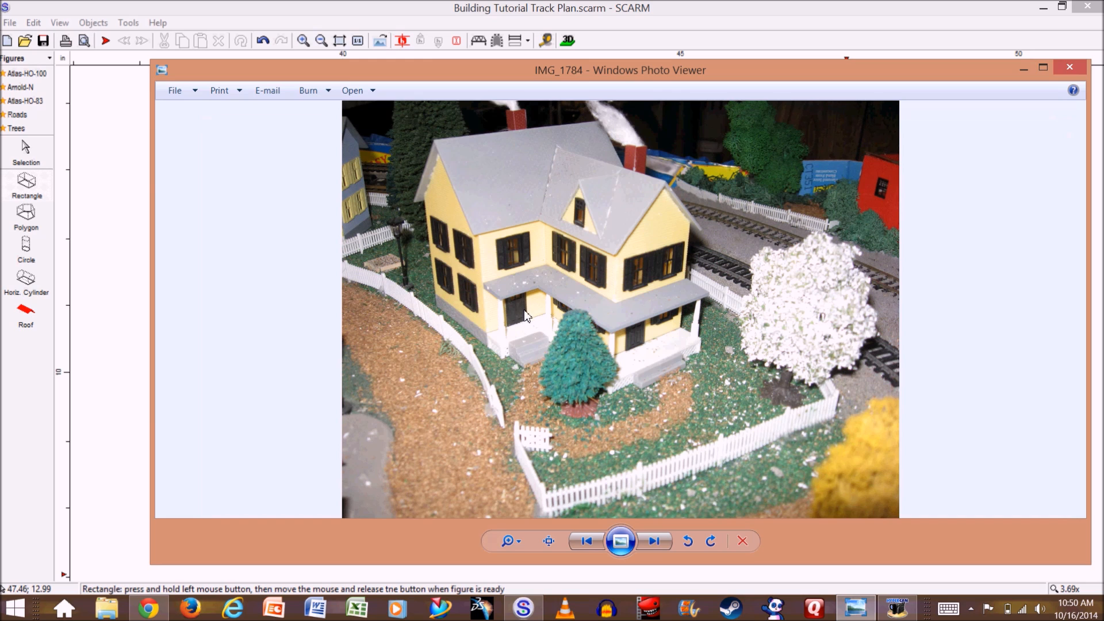
pyautogui.click(1024, 69)
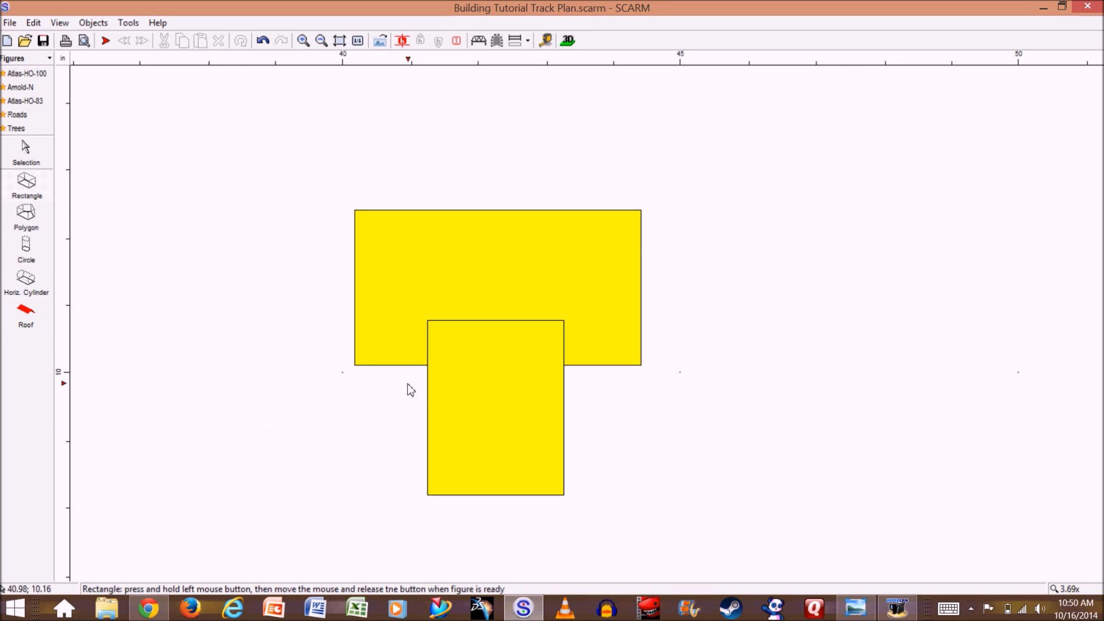
pyautogui.moveTo(367, 358); pyautogui.dragTo(419, 372)
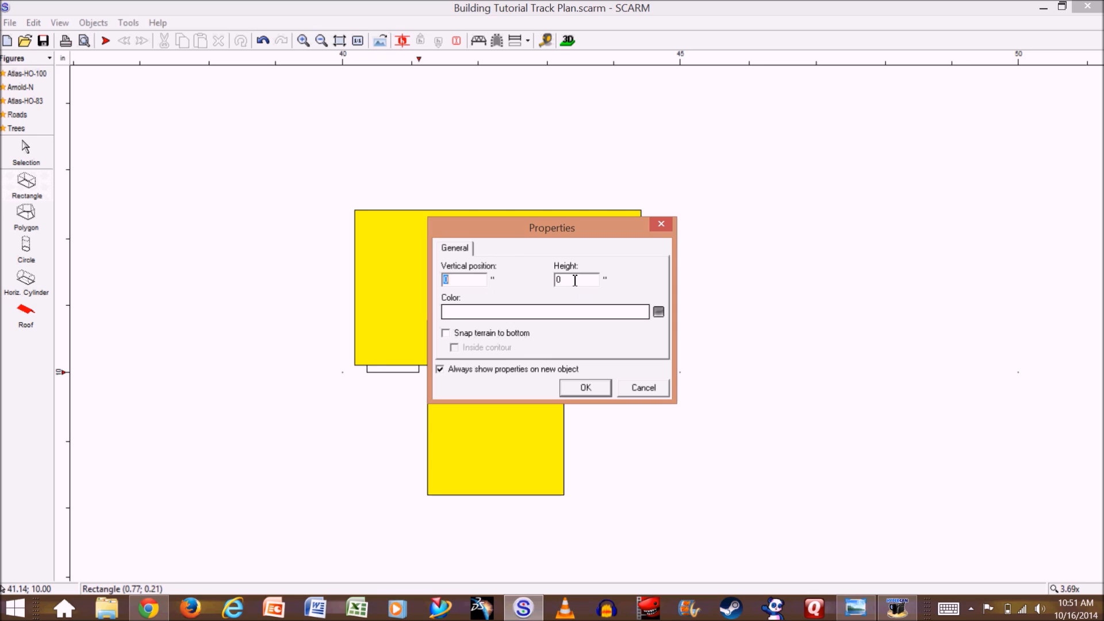
pyautogui.click(578, 314)
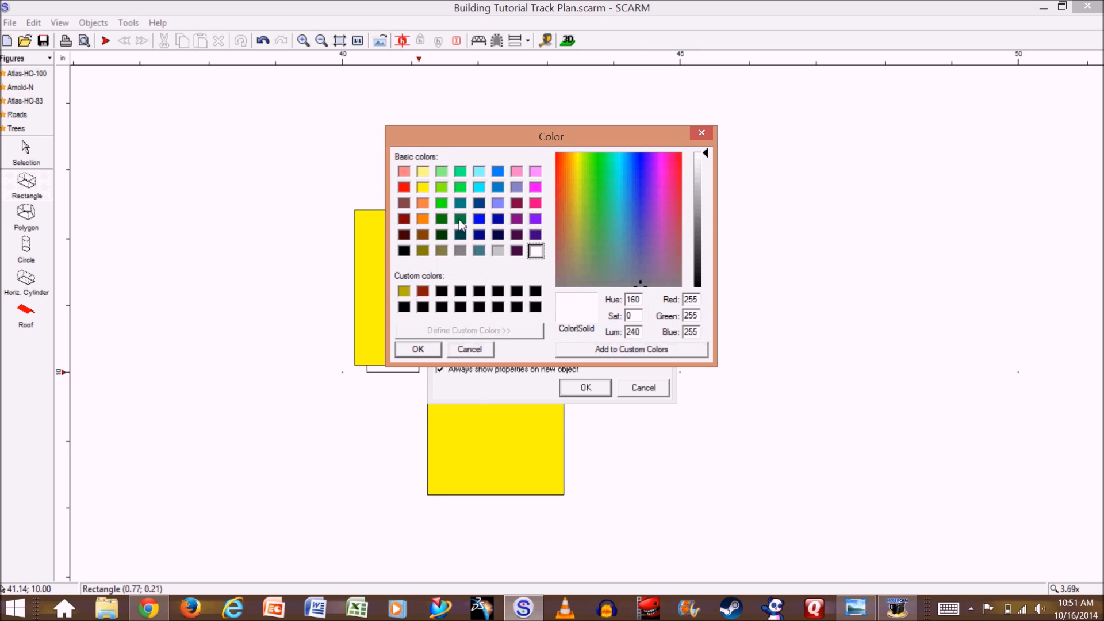
pyautogui.click(460, 234)
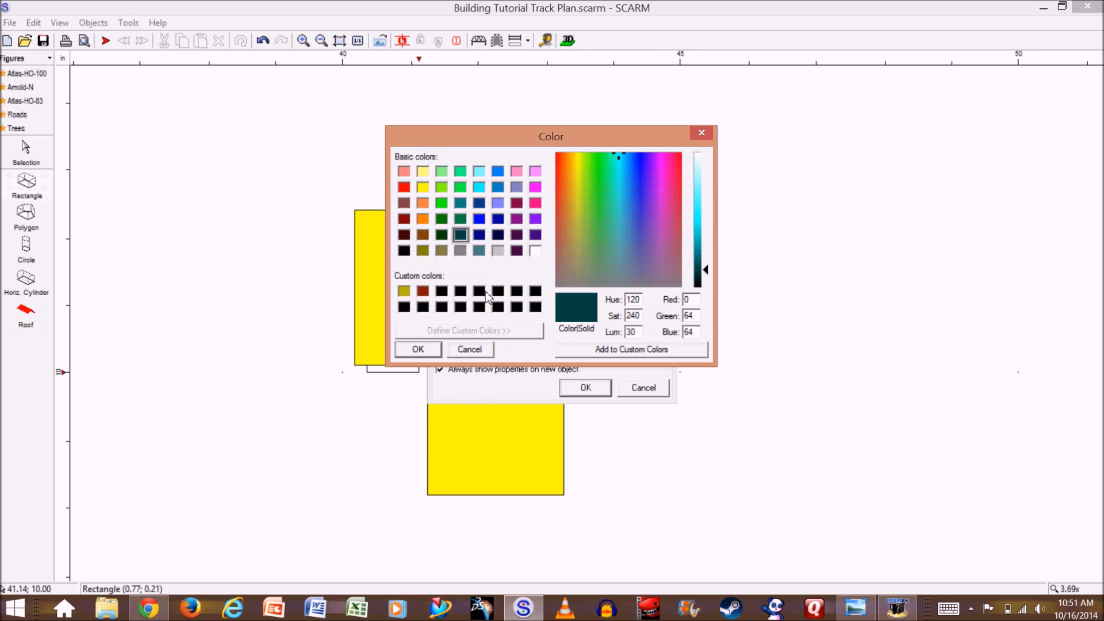
pyautogui.click(479, 235)
pyautogui.click(418, 349)
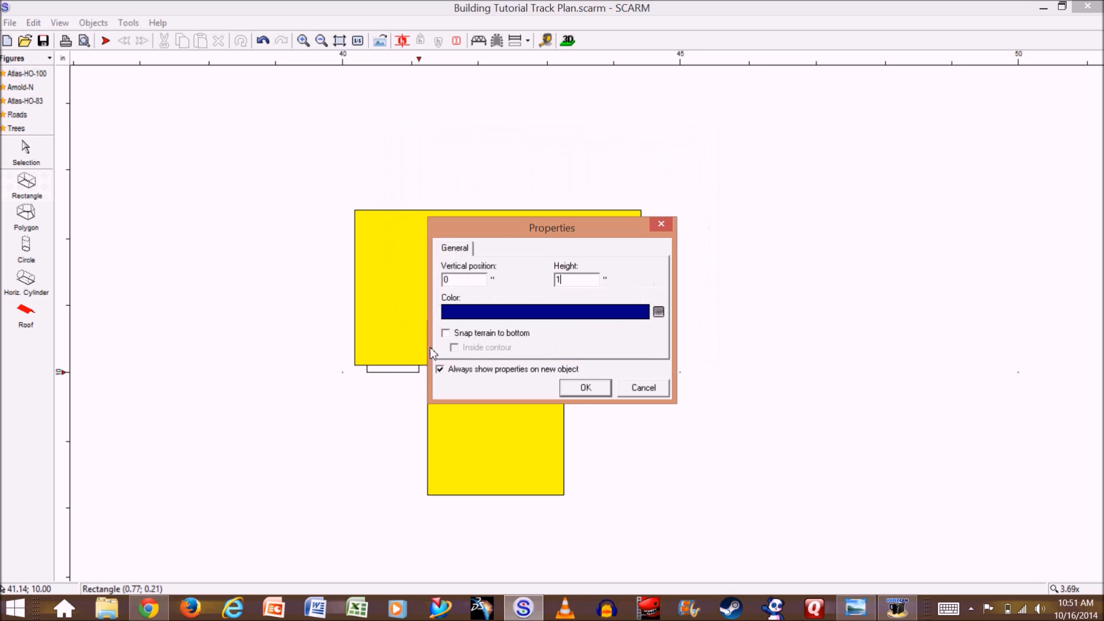
pyautogui.click(602, 389)
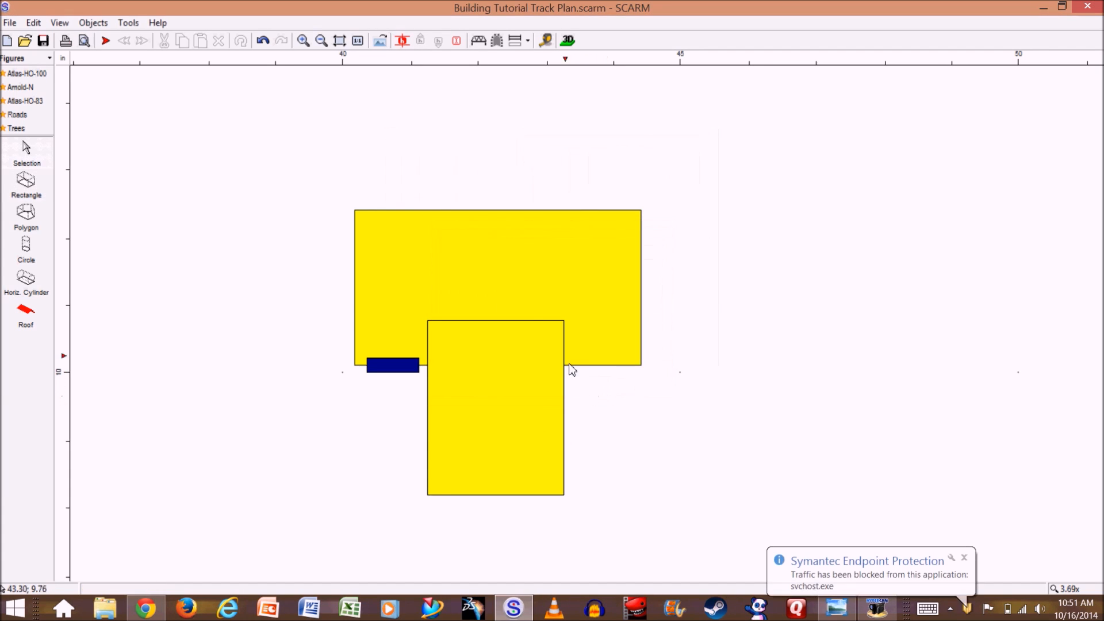
# - Examine the yellow house and its blue door in the 3D view, and return to the plan
pyautogui.click(567, 41)
pyautogui.moveTo(498, 293); pyautogui.dragTo(257, 296)
pyautogui.scroll(4, 259, 295)
pyautogui.moveTo(219, 333); pyautogui.dragTo(213, 334)
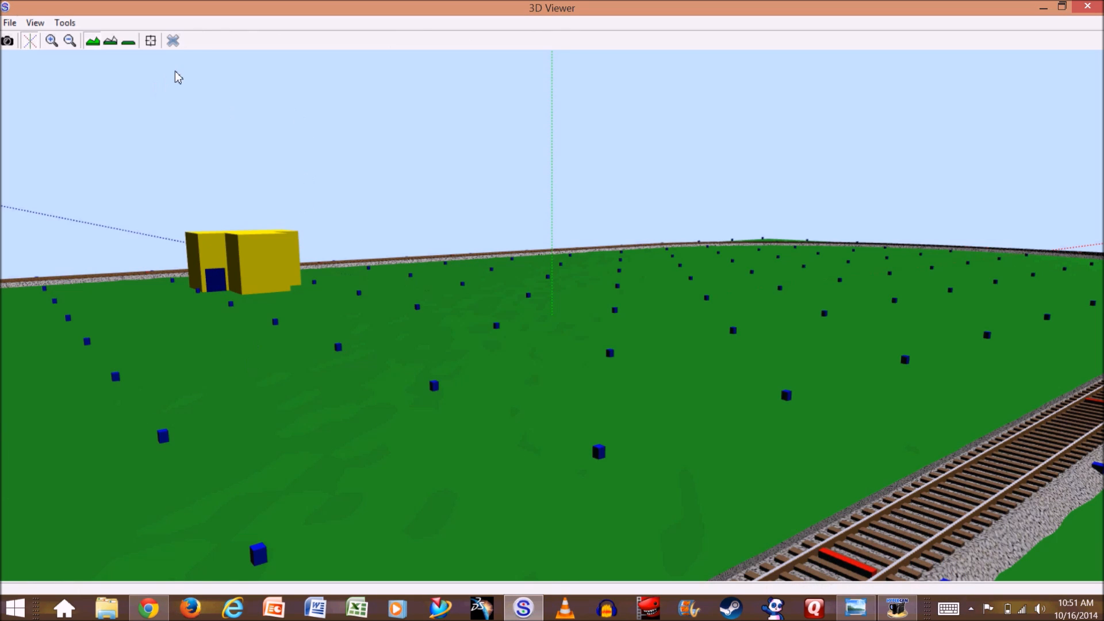
pyautogui.click(175, 43)
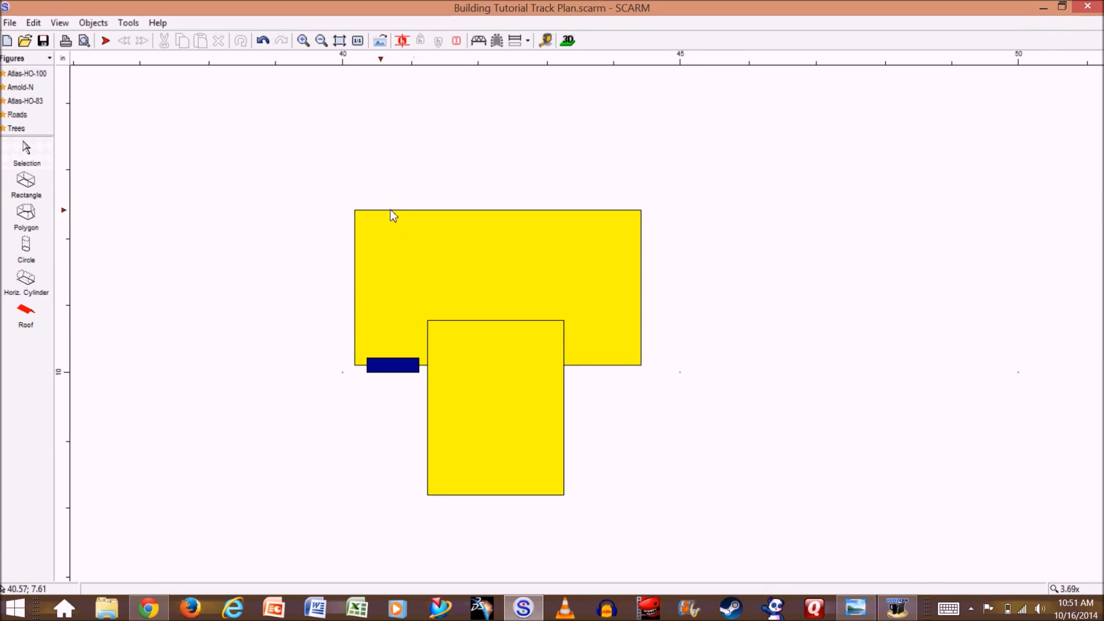
# - Draw a black window about 1.24 by 0.2 inches near the left end of the house's upper edge, at vertical position 0.25 inches
pyautogui.click(30, 184)
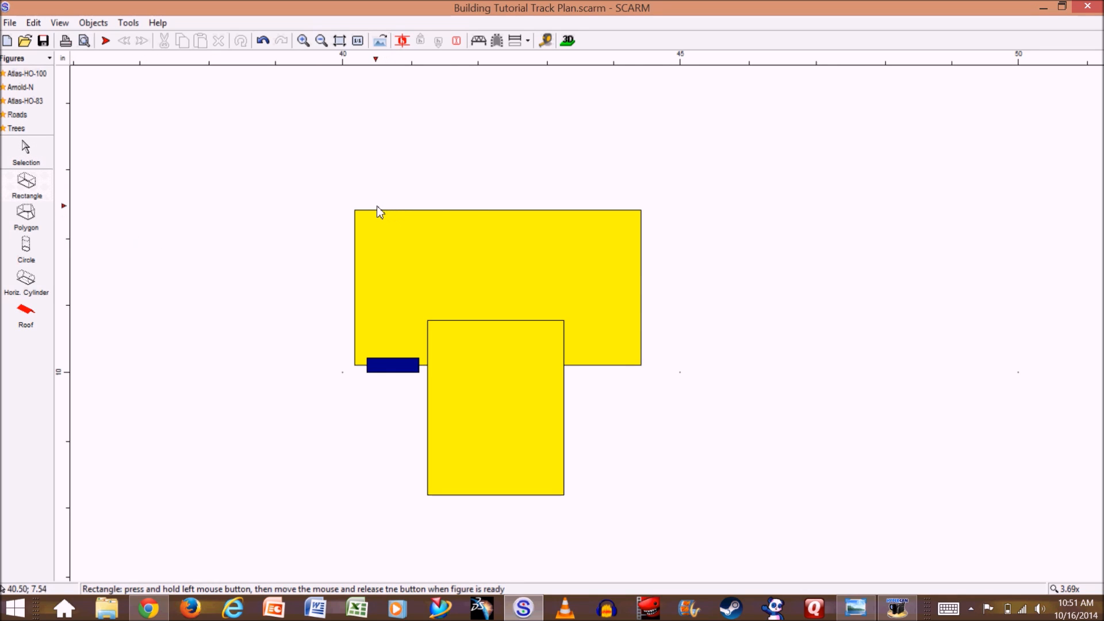
pyautogui.moveTo(363, 203); pyautogui.dragTo(446, 216)
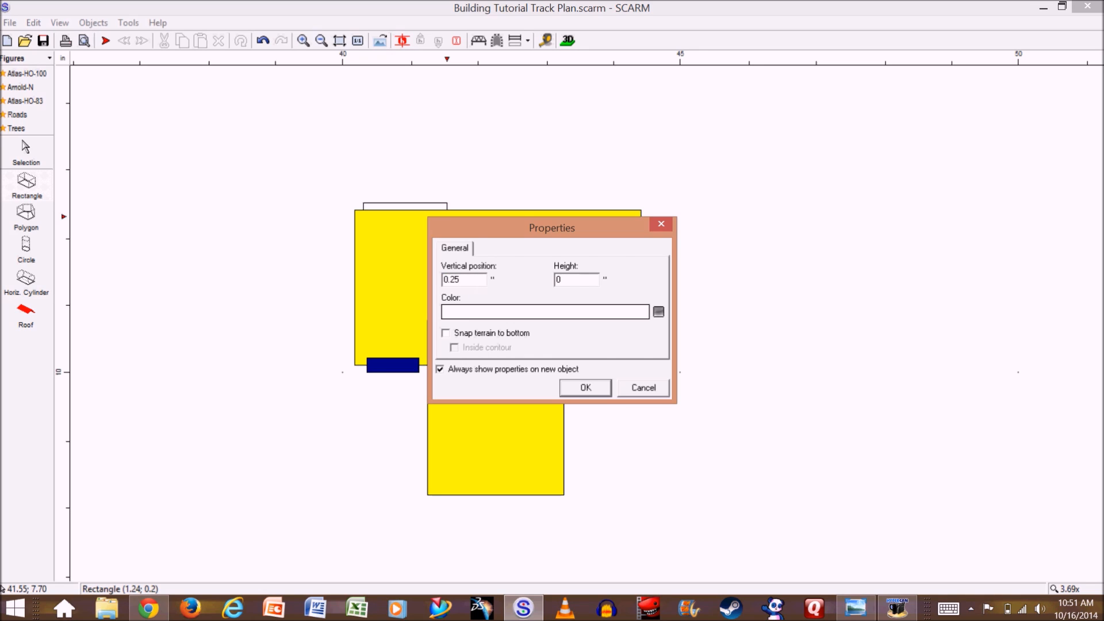
pyautogui.click(586, 281)
pyautogui.write('.')
pyautogui.click(495, 316)
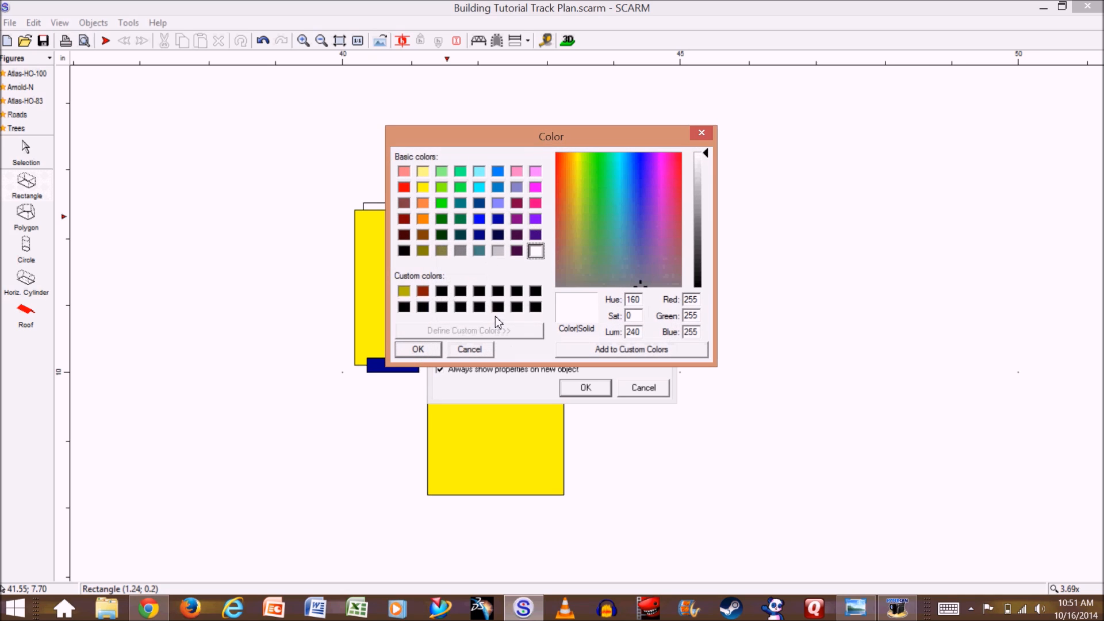
pyautogui.click(404, 251)
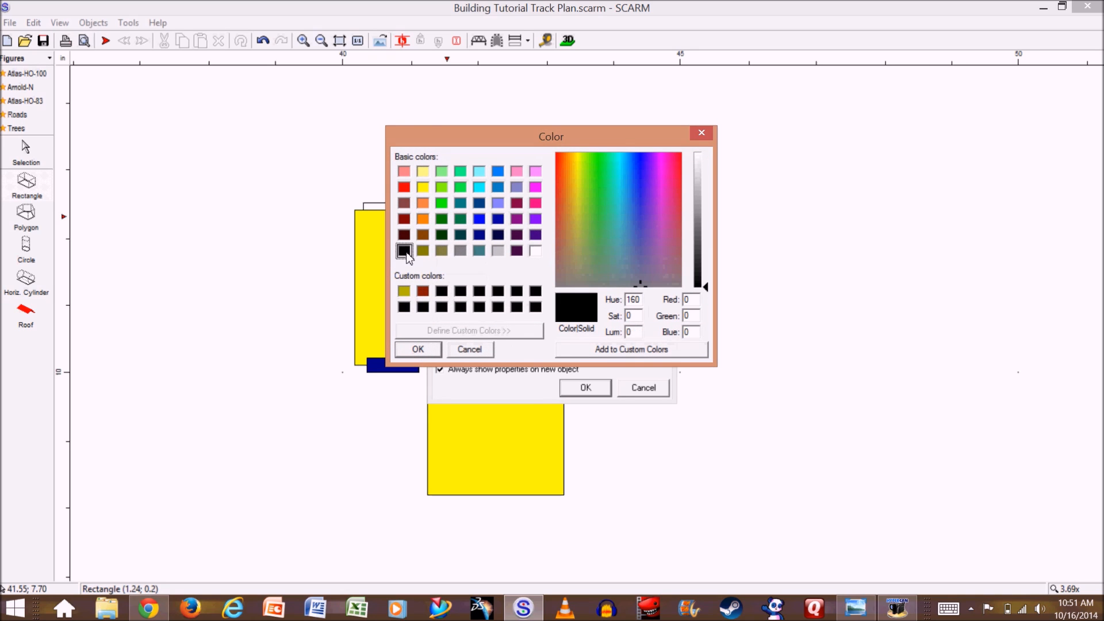
pyautogui.click(412, 352)
pyautogui.click(586, 388)
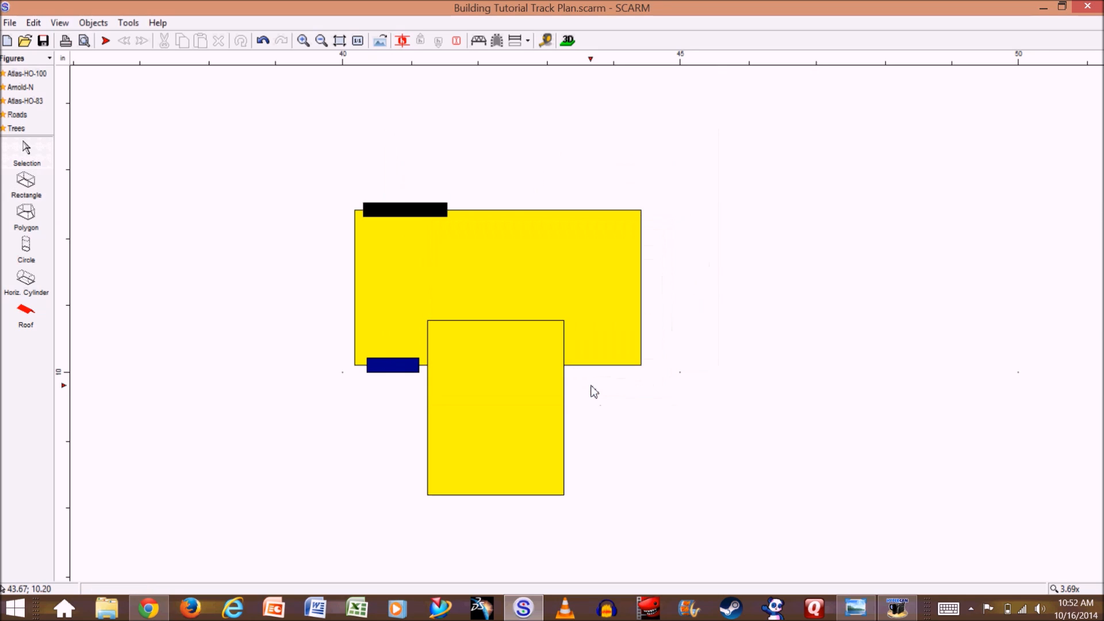
# - Inspect the black window on the back wall in the 3D view, and return to the plan
pyautogui.click(571, 41)
pyautogui.moveTo(298, 290); pyautogui.dragTo(650, 359)
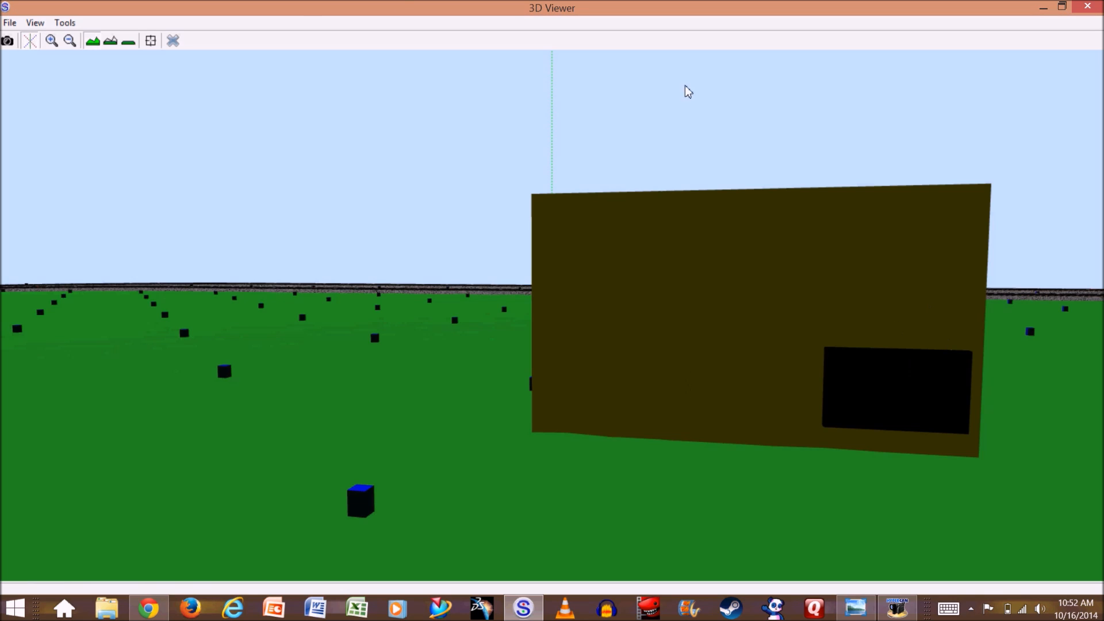
pyautogui.click(177, 45)
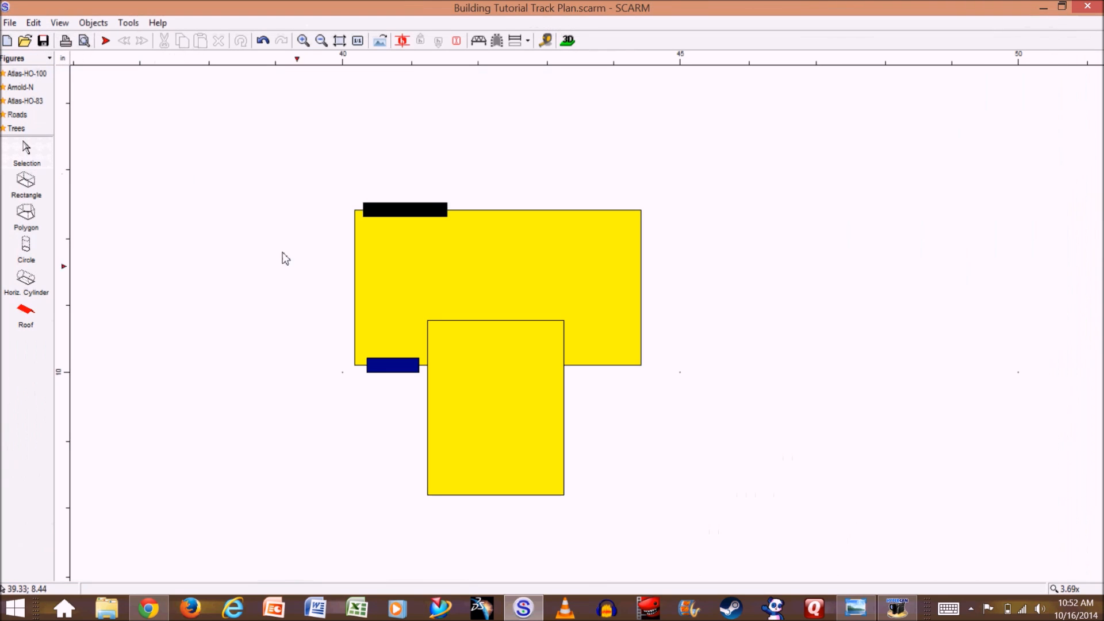
pyautogui.click(408, 217)
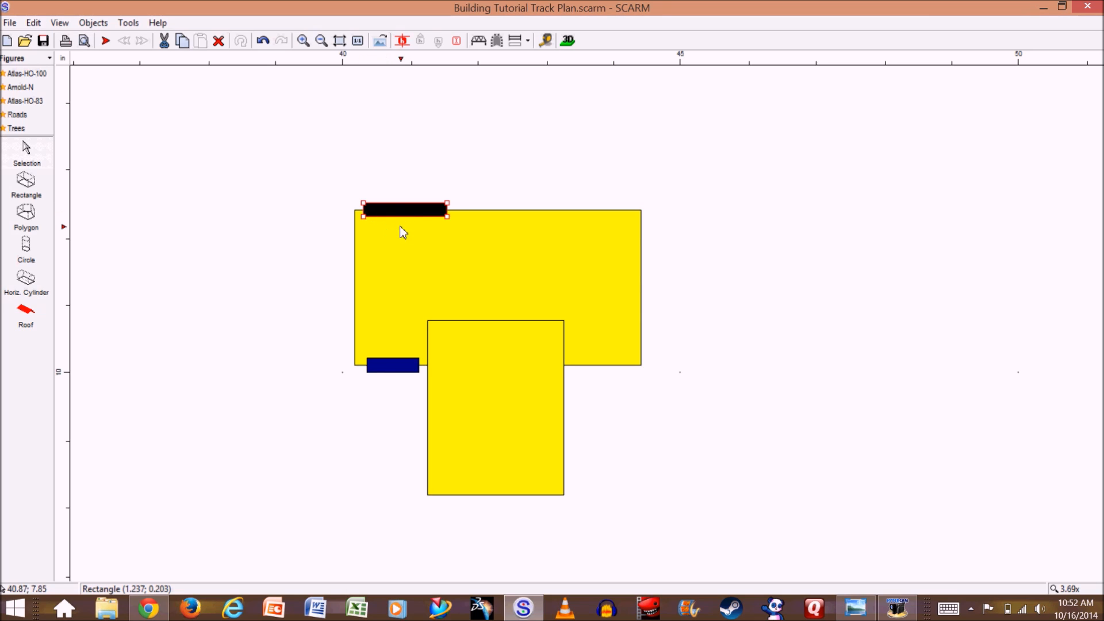
pyautogui.rightClick(410, 217)
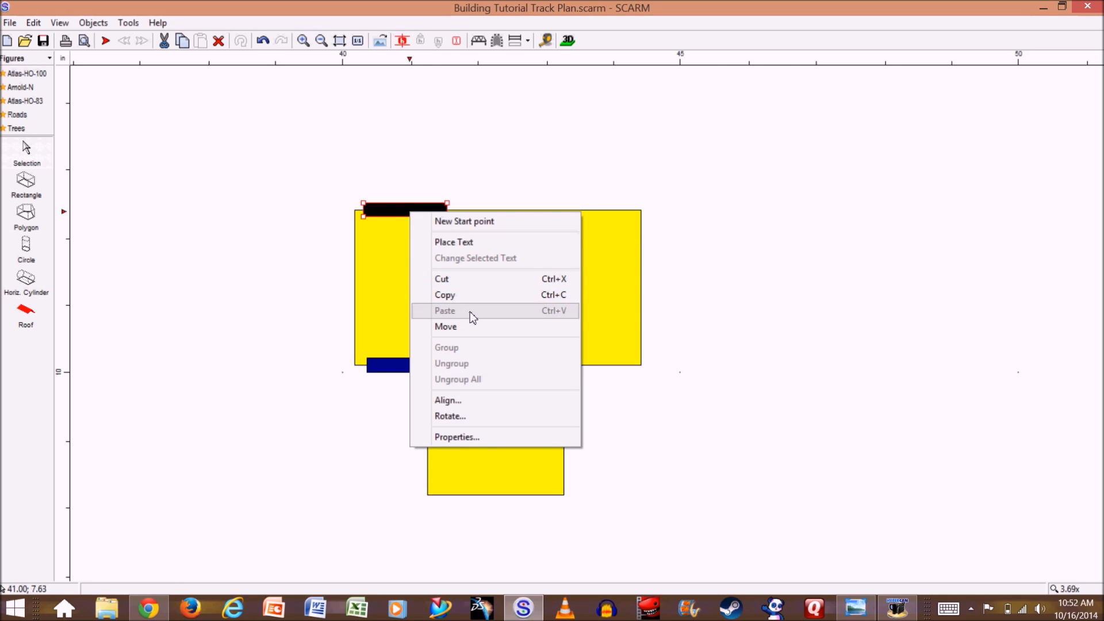
pyautogui.click(833, 367)
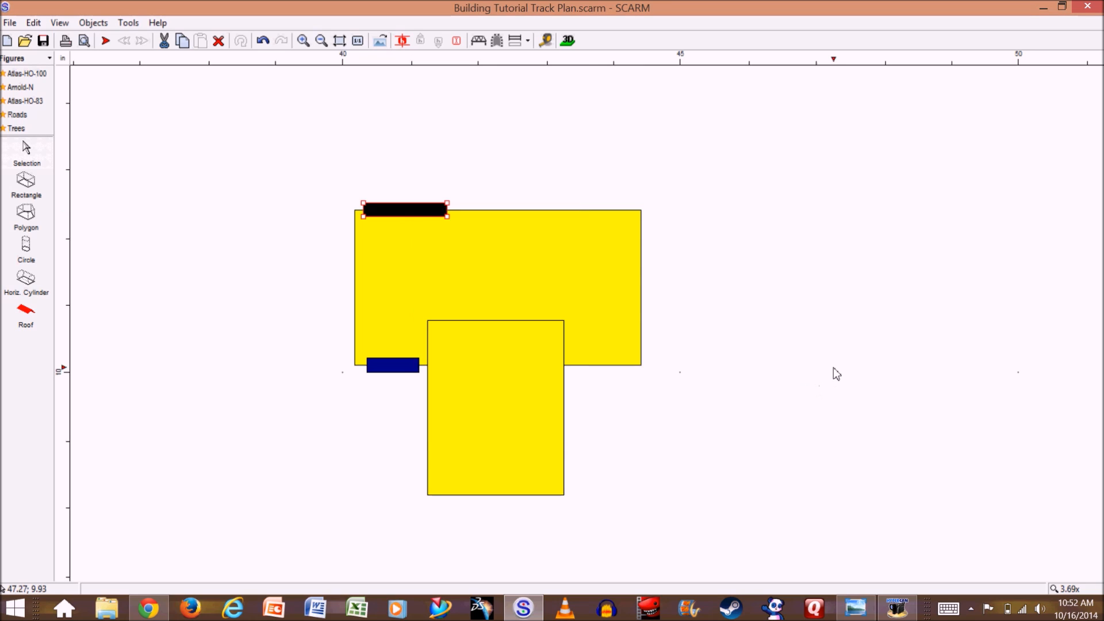
# - Copy the black window and place the duplicate near the right end of the house's upper edge
pyautogui.click(419, 212)
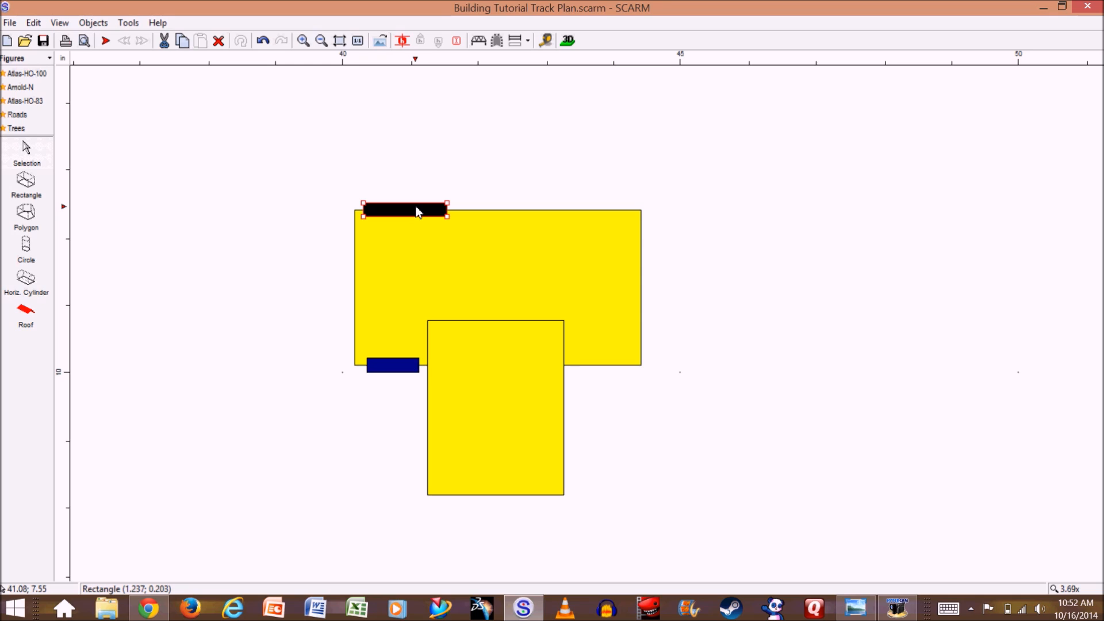
pyautogui.hotkey('ctrl', 'c')
pyautogui.hotkey('ctrl', 'v')
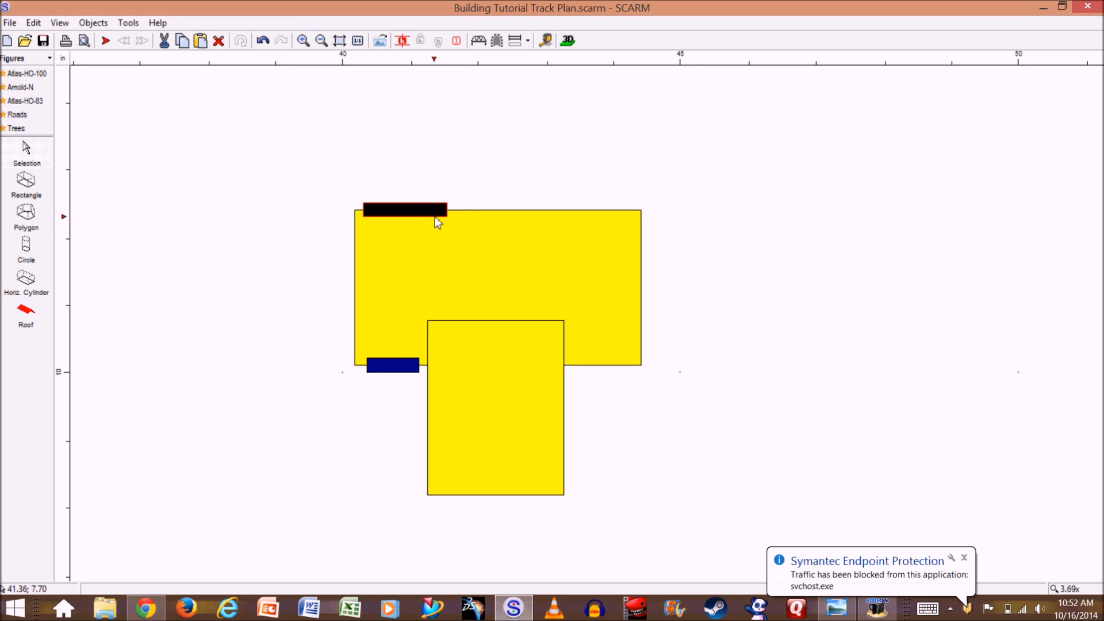
pyautogui.click(430, 212)
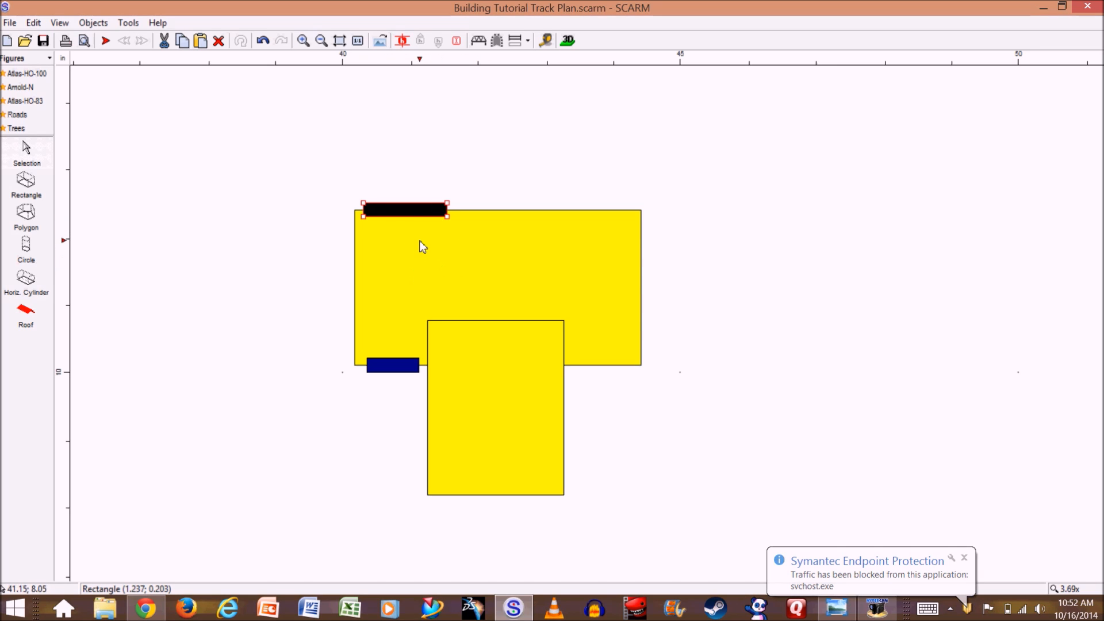
pyautogui.click(568, 41)
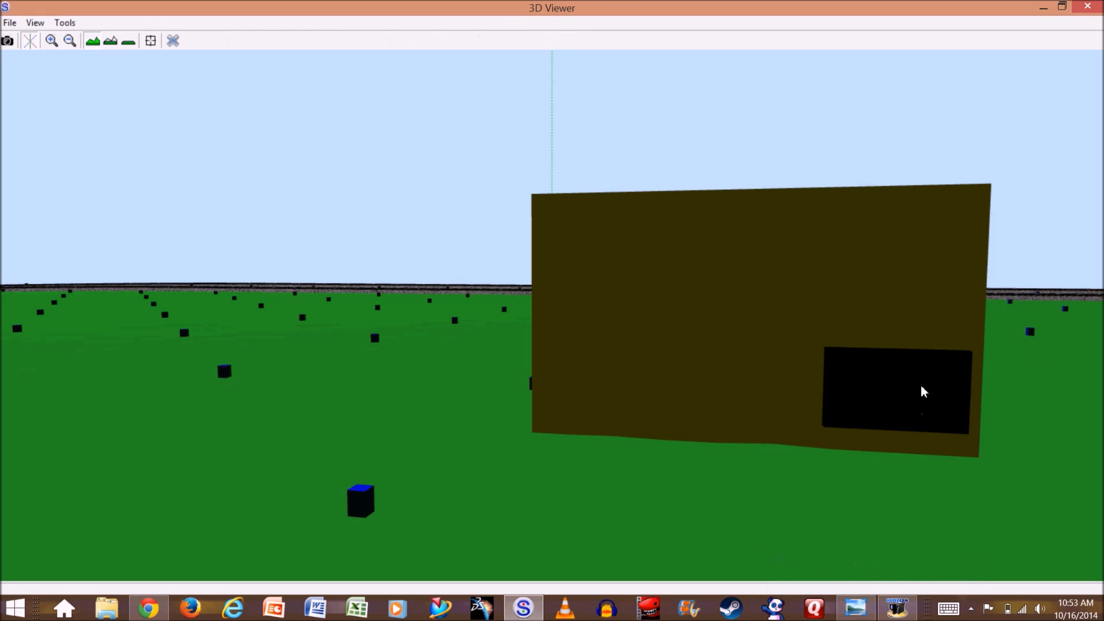
pyautogui.click(172, 41)
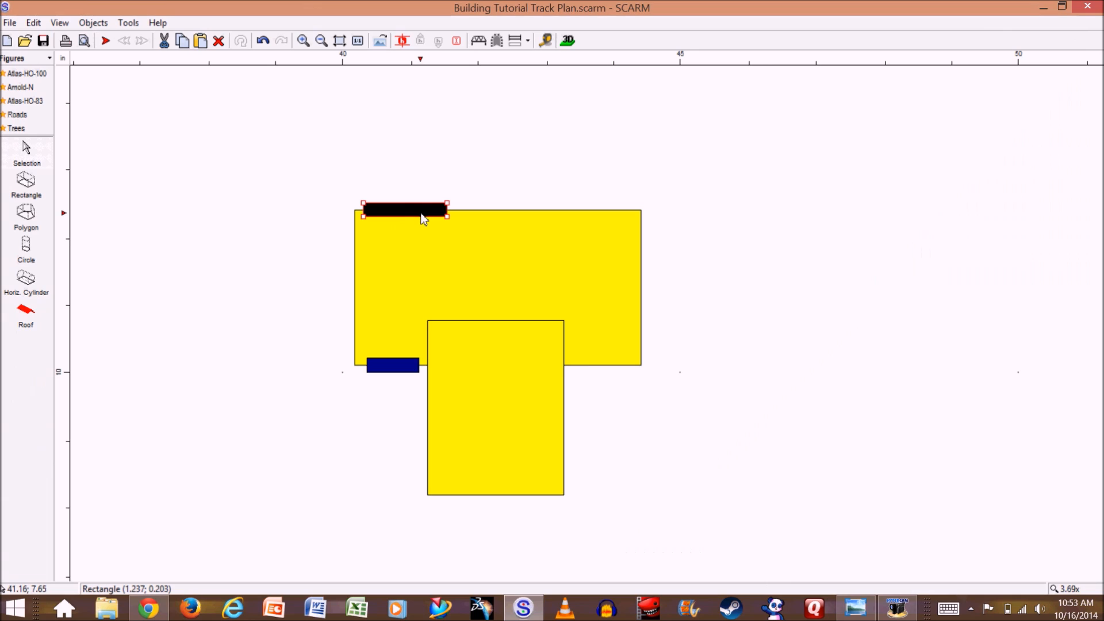
pyautogui.keyDown('ctrl'); pyautogui.moveTo(422, 217); pyautogui.dragTo(589, 215); pyautogui.keyUp('ctrl')
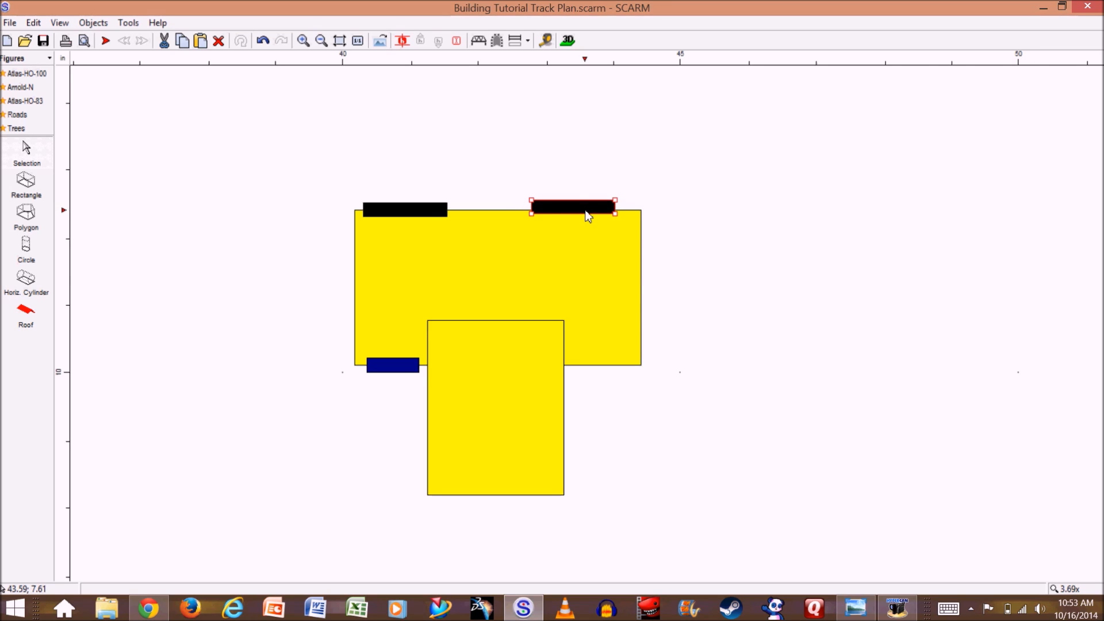
# - Line up the duplicate black window with the first one on the house's upper edge and check both in the 3D view
pyautogui.keyDown('ctrl'); pyautogui.moveTo(585, 211); pyautogui.dragTo(586, 213); pyautogui.keyUp('ctrl')
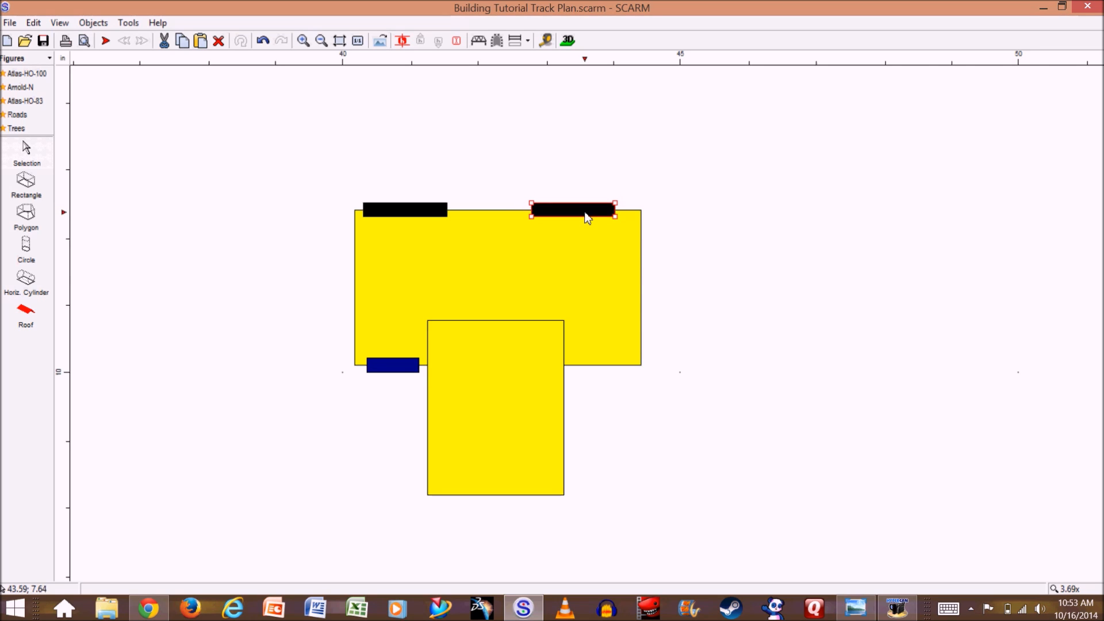
pyautogui.click(698, 187)
pyautogui.click(569, 40)
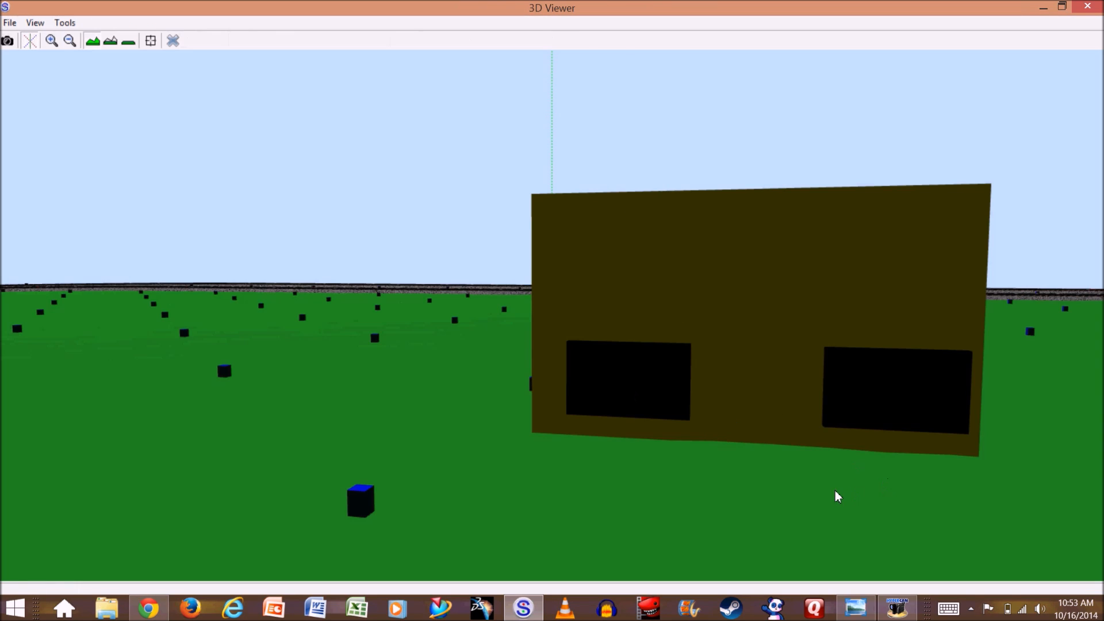
pyautogui.moveTo(835, 491); pyautogui.dragTo(835, 490, button='right')
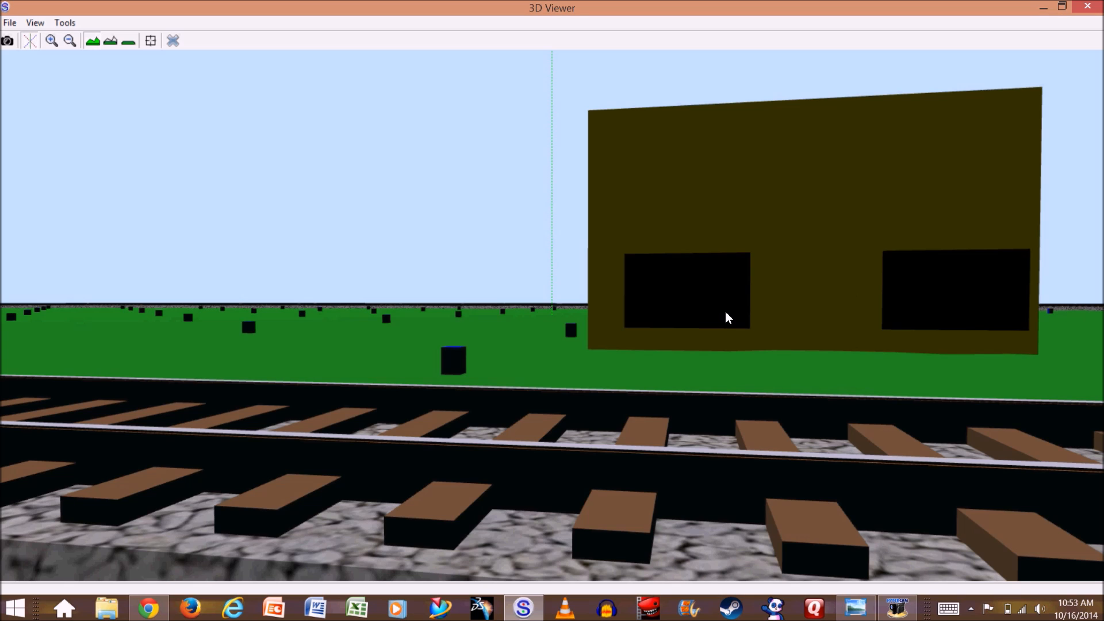
pyautogui.click(175, 43)
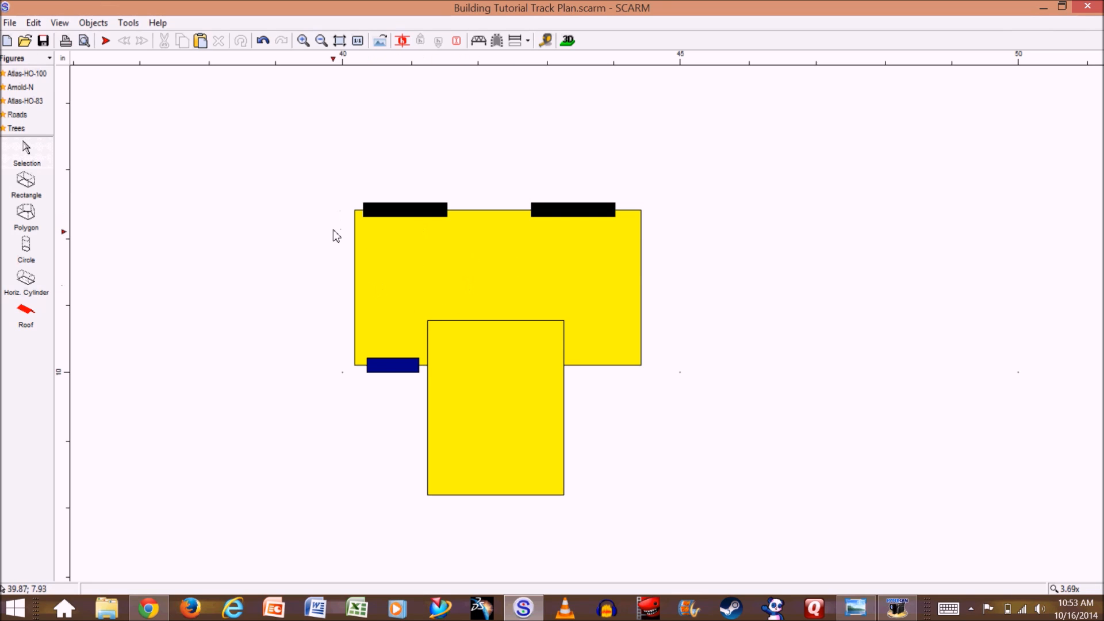
# - Add an upper-storey black window directly above the left-end one by raising its vertical position, and check it in the 3D view
pyautogui.click(420, 214)
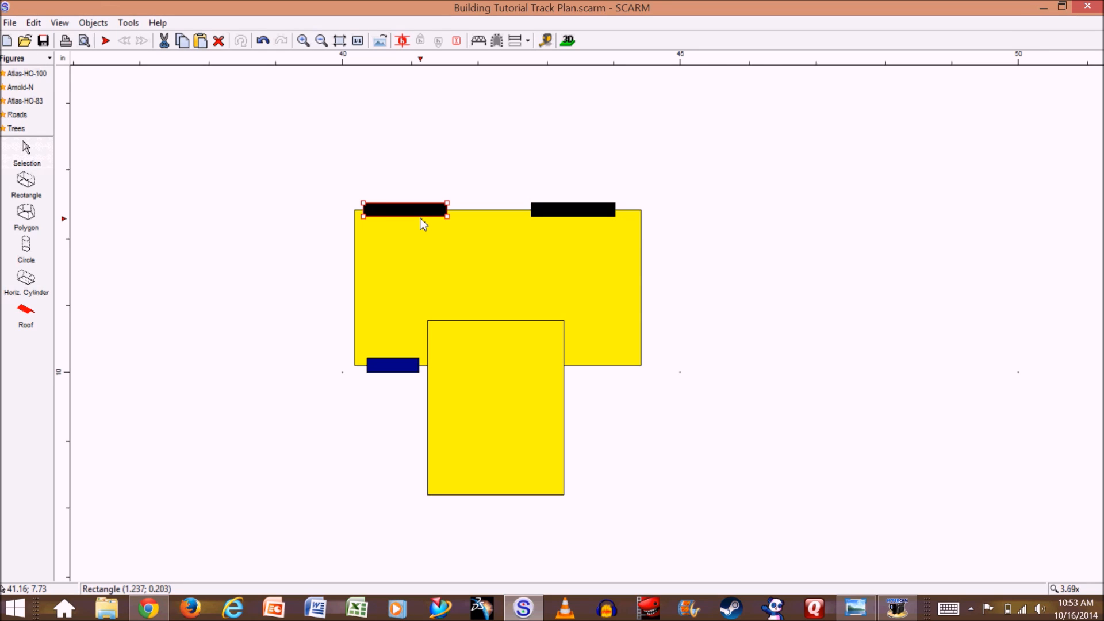
pyautogui.press('Escape')
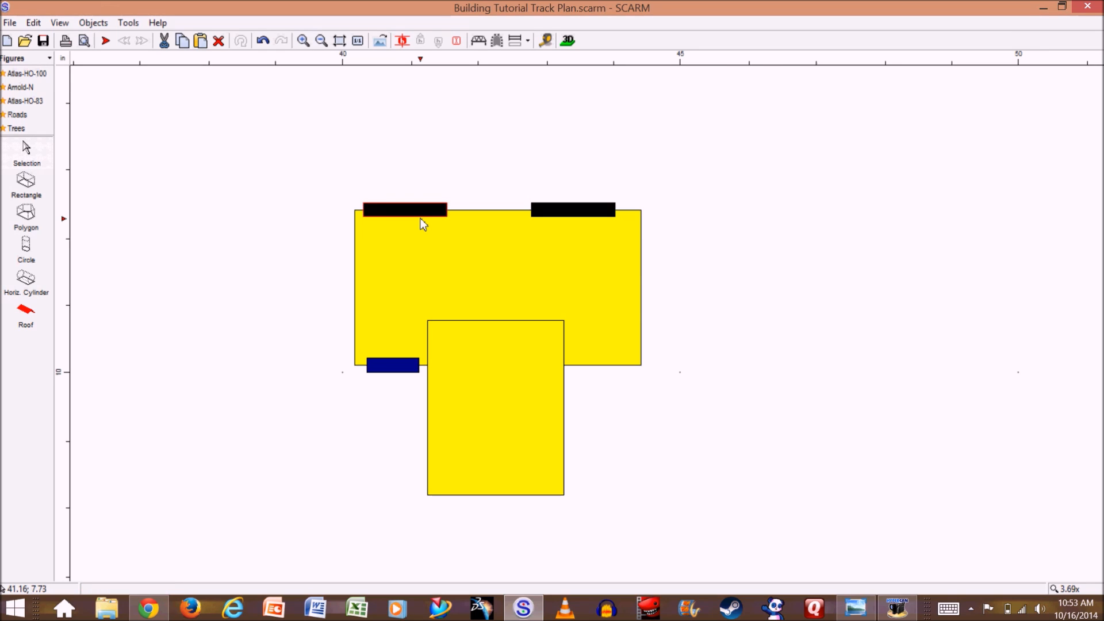
pyautogui.click(413, 213)
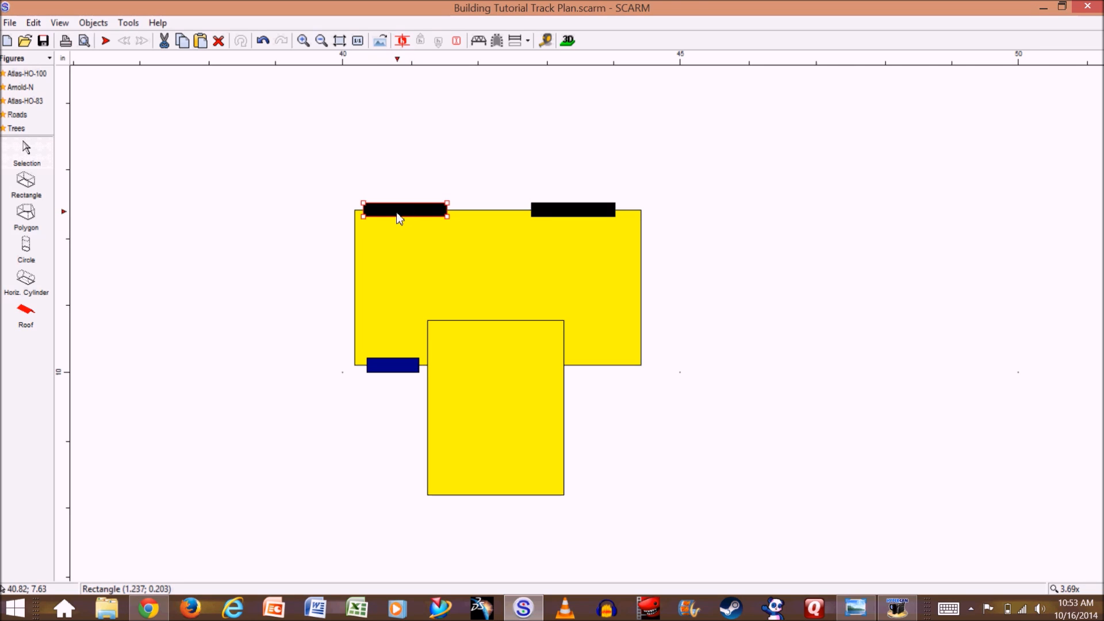
pyautogui.rightClick(404, 214)
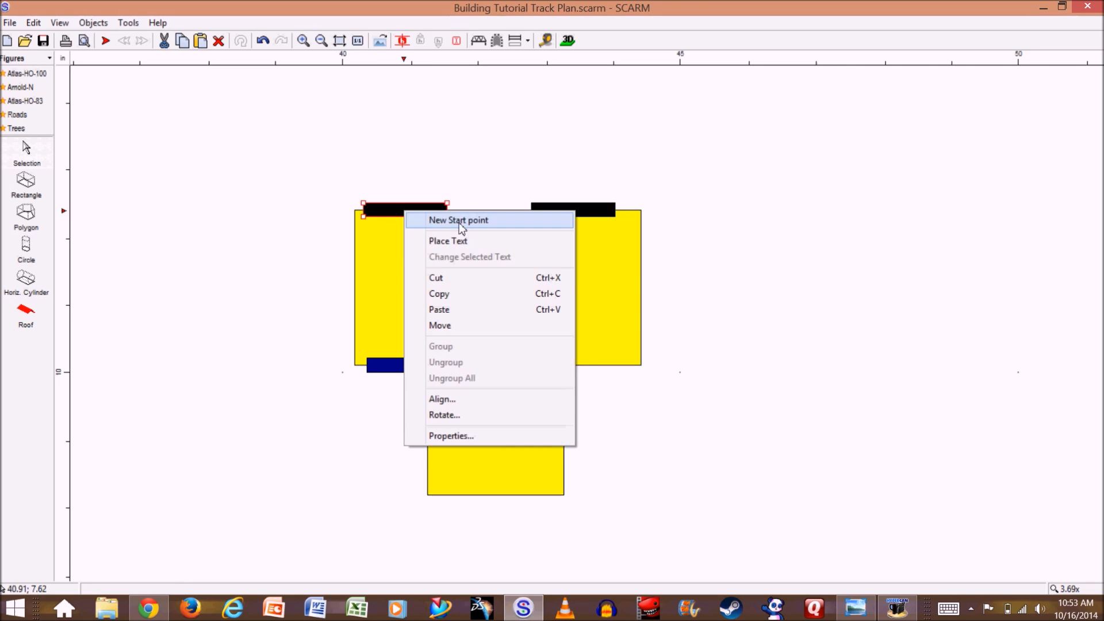
pyautogui.click(461, 437)
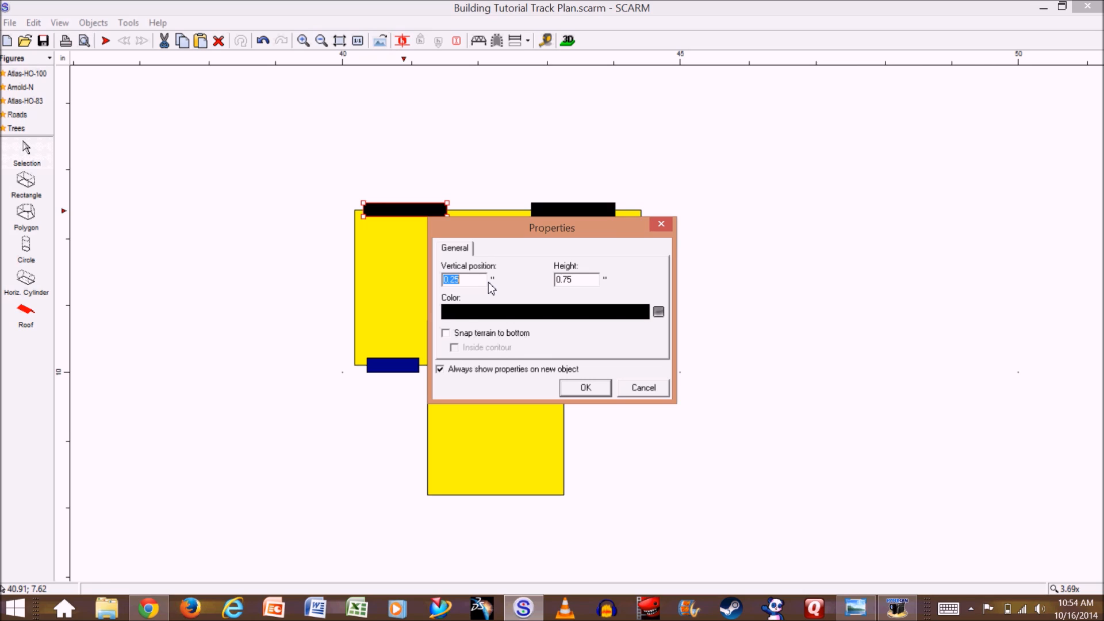
pyautogui.write('1.')
pyautogui.click(604, 388)
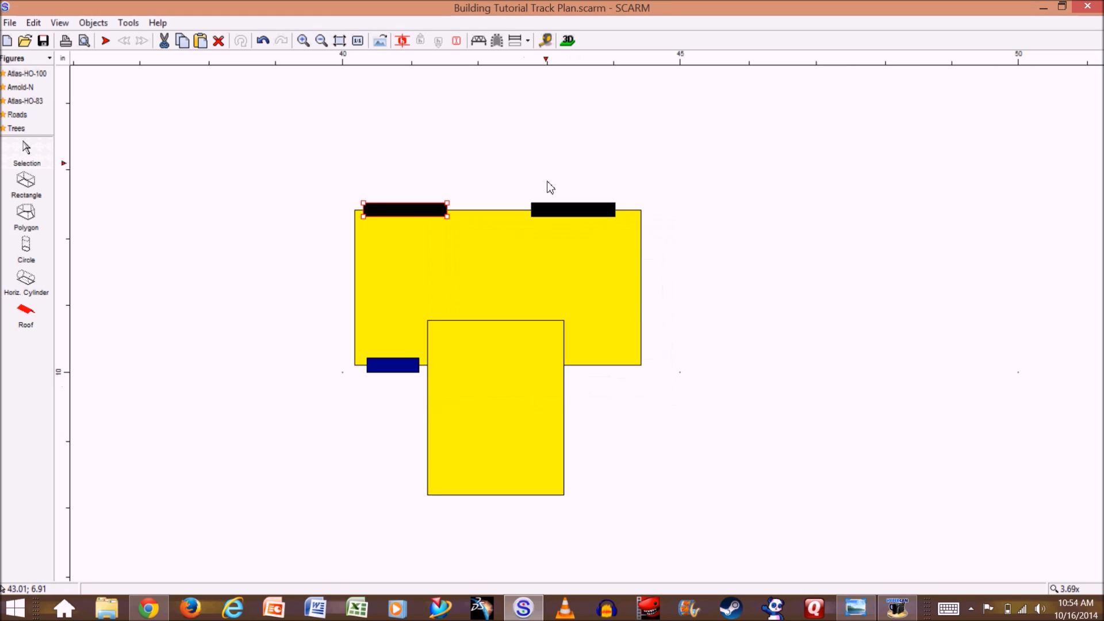
pyautogui.click(568, 41)
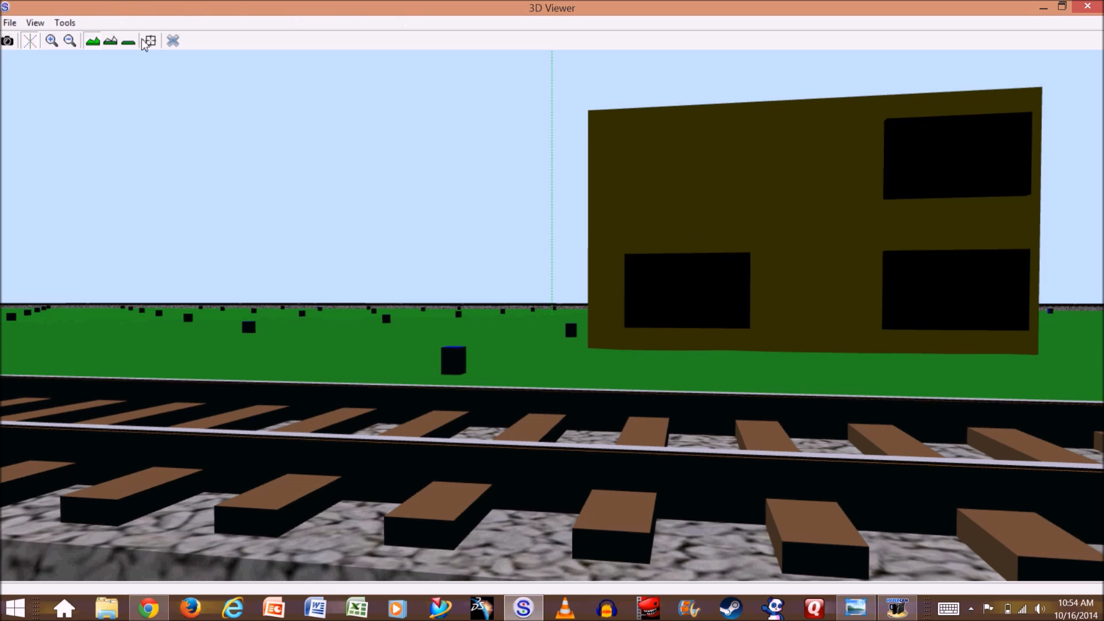
pyautogui.click(174, 48)
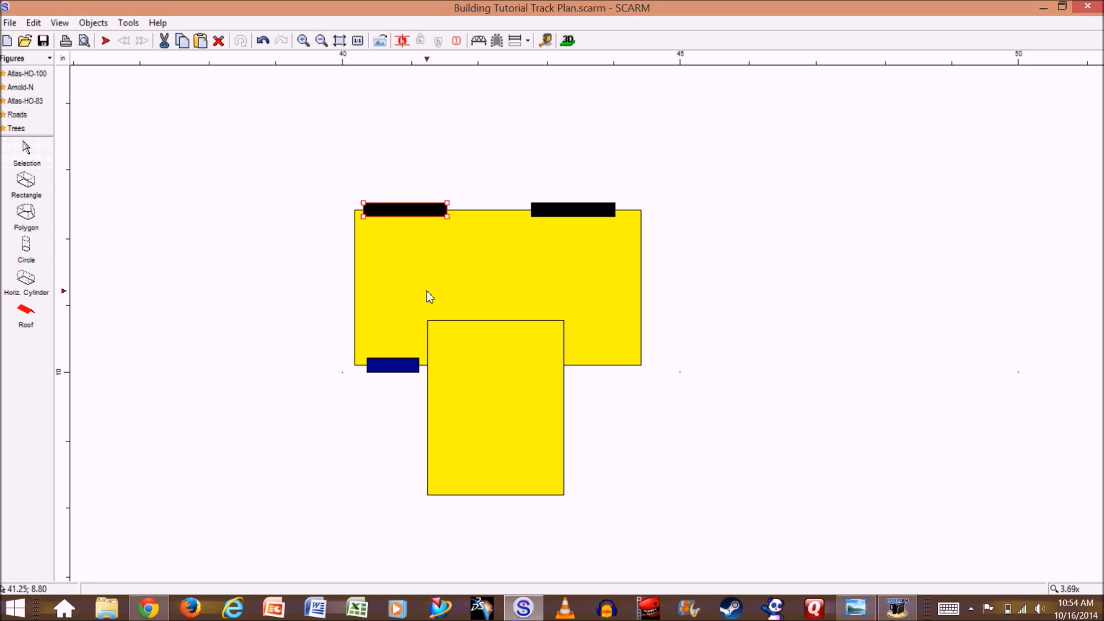
# - Add a gable roof with a lengthwise ridge over the large yellow rectangle of the house
pyautogui.click(519, 272)
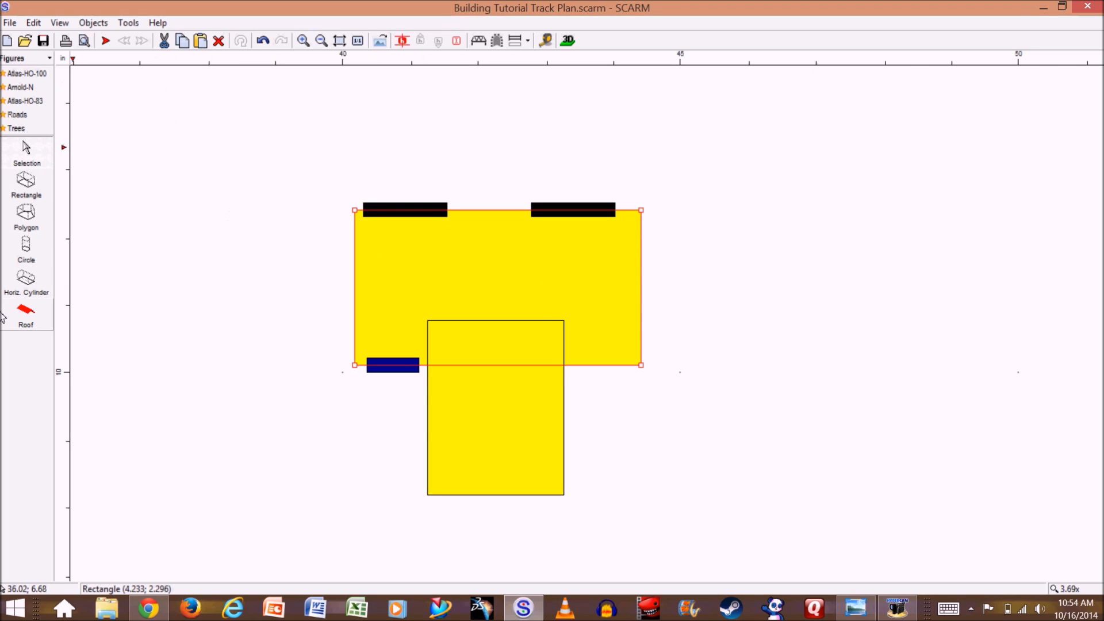
pyautogui.click(26, 314)
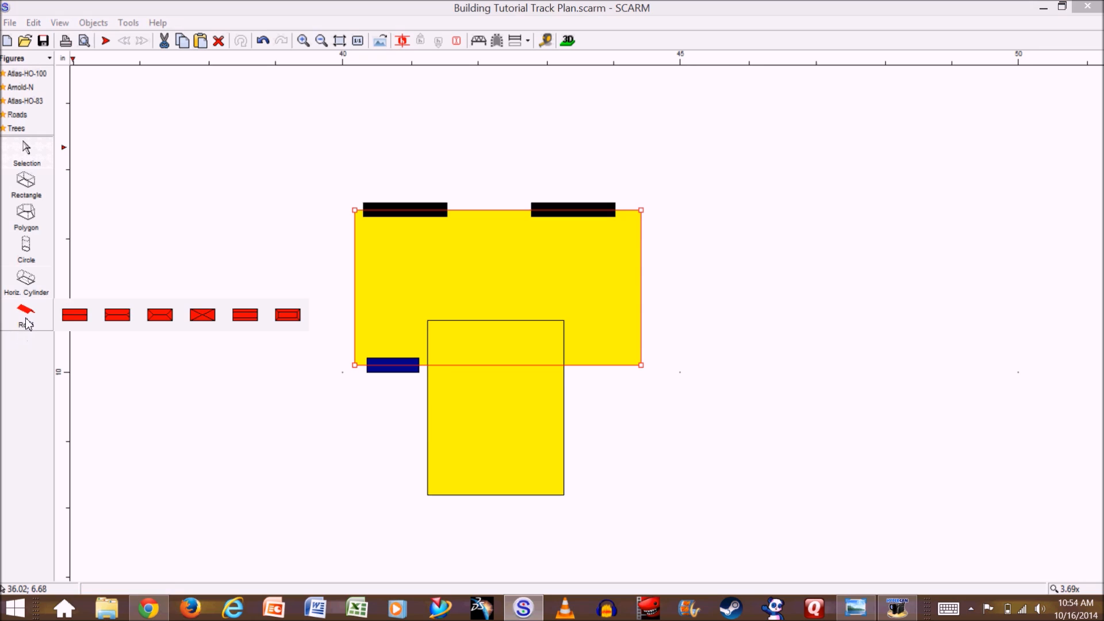
pyautogui.click(91, 317)
# - Add the same style of gable roof over the smaller yellow front section
pyautogui.click(493, 449)
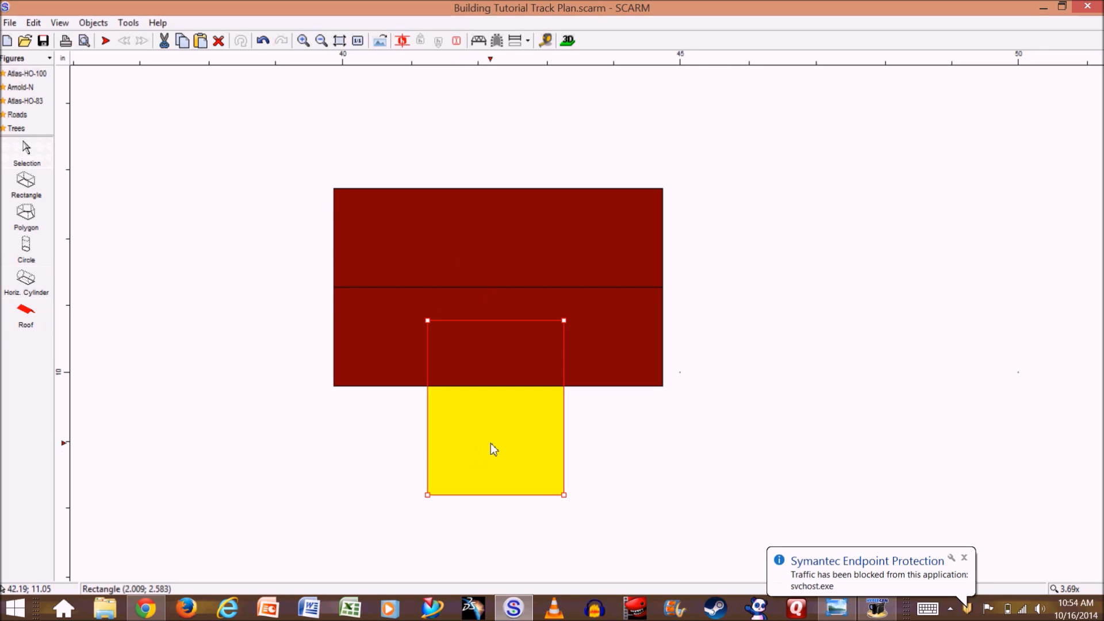
pyautogui.click(964, 557)
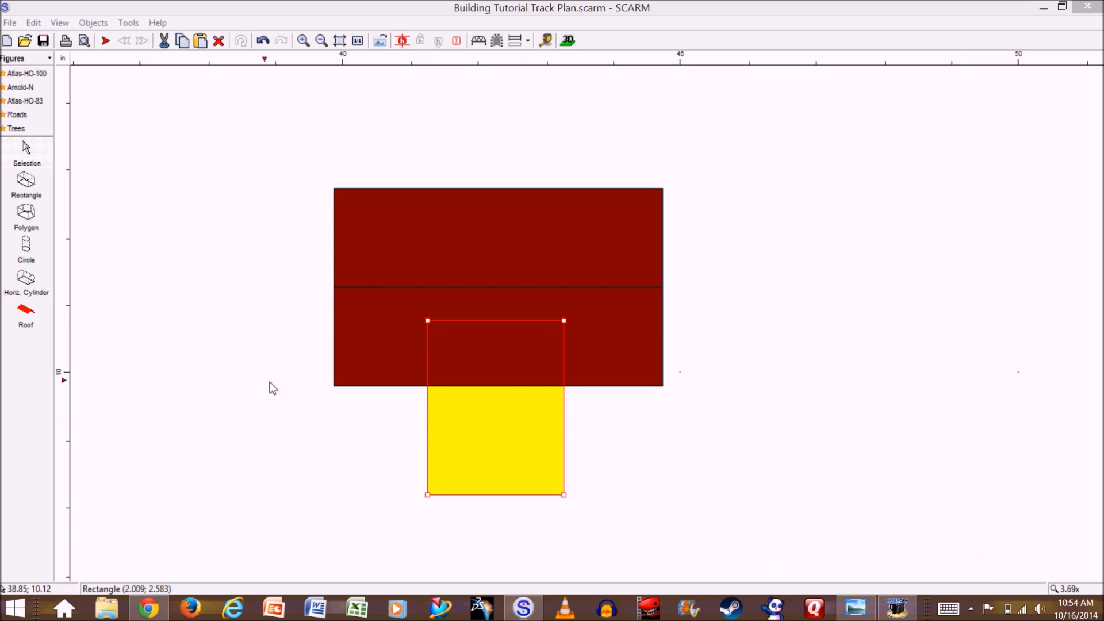
pyautogui.click(24, 313)
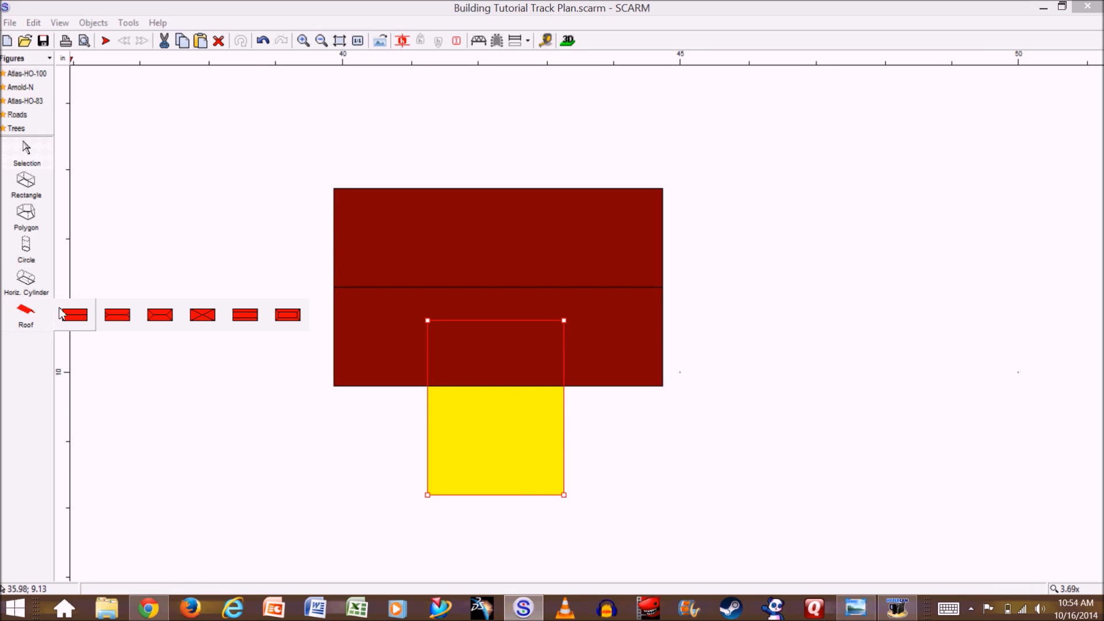
pyautogui.click(63, 314)
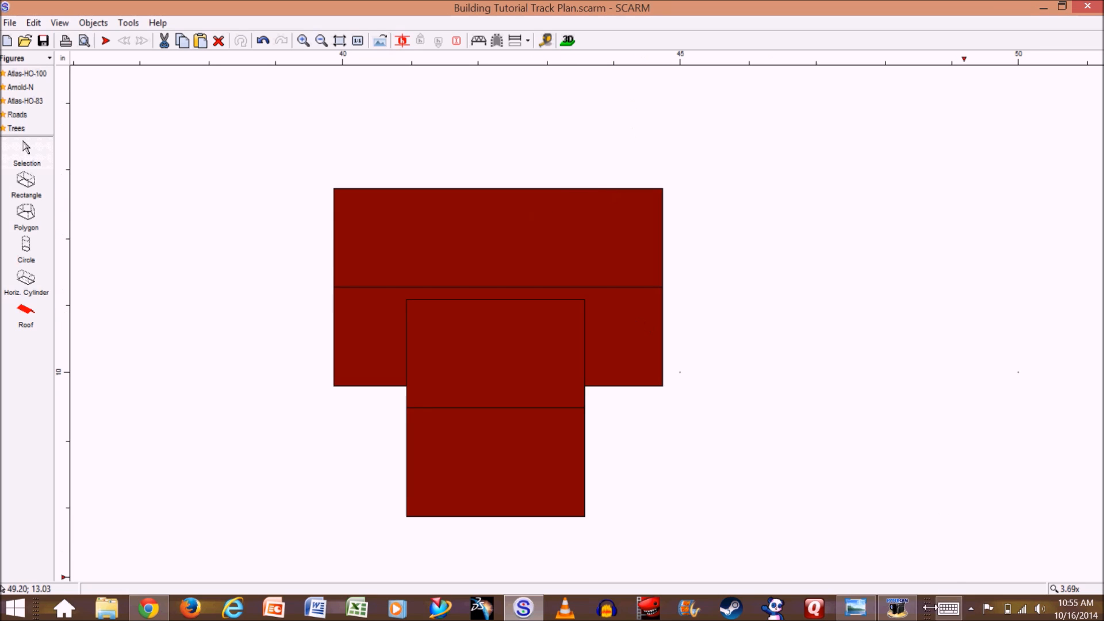
# - Check the roof direction in the reference photo, and set the front section roof's rotation to 90° clockwise
pyautogui.click(862, 611)
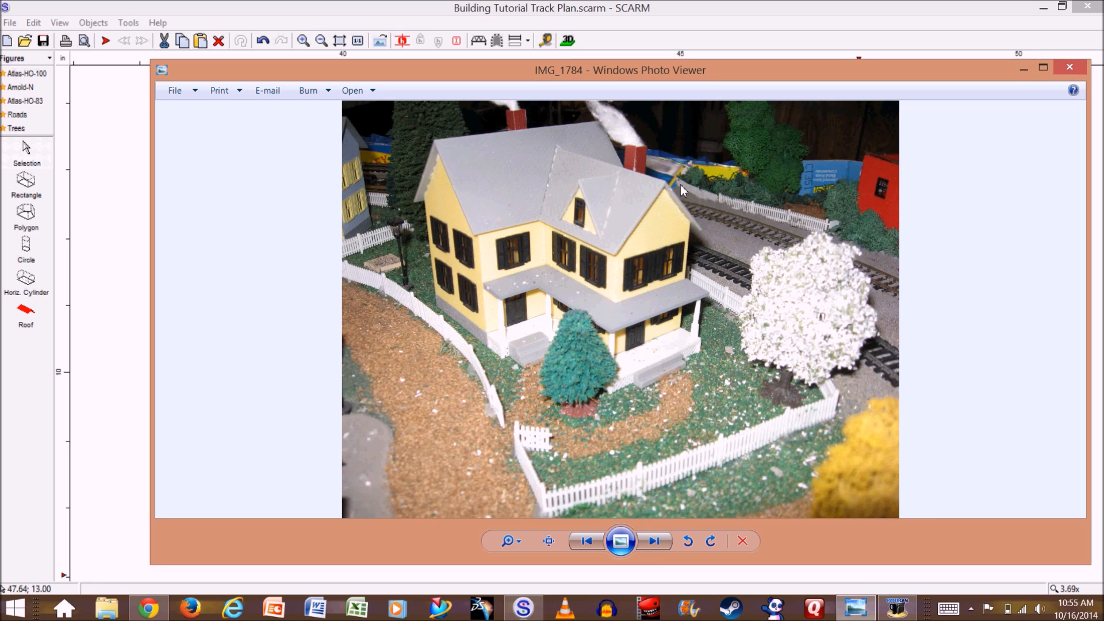
pyautogui.click(1022, 69)
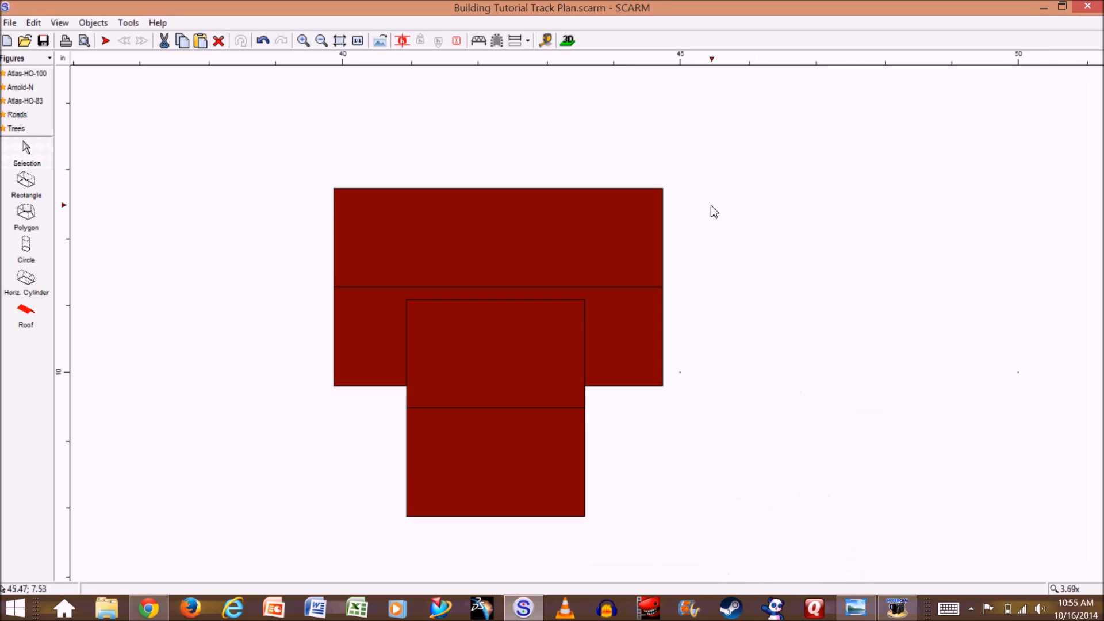
pyautogui.click(526, 474)
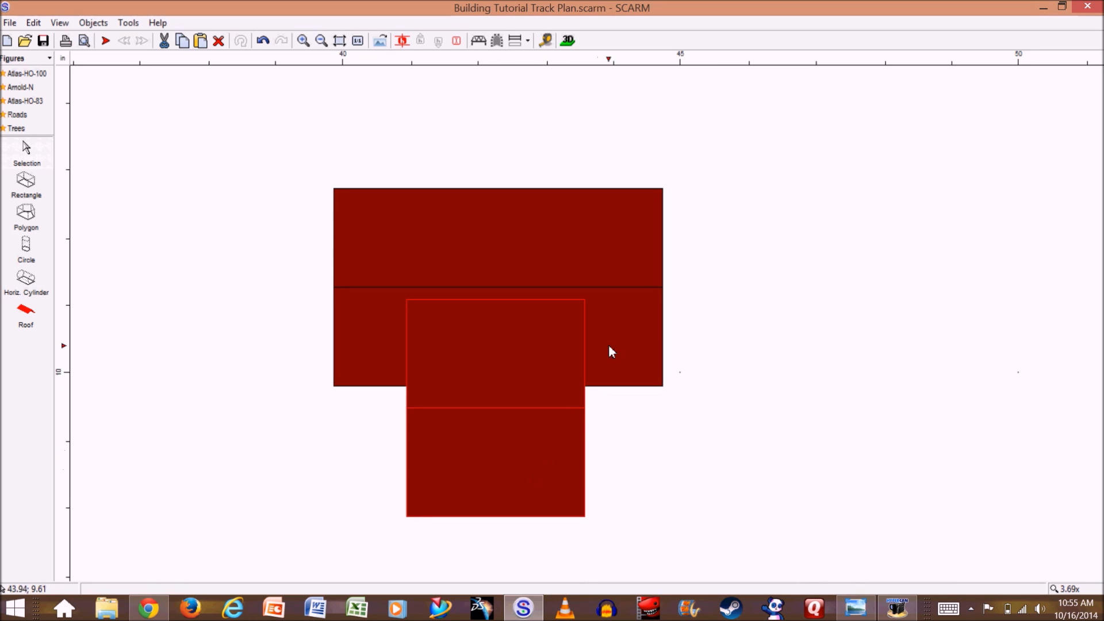
pyautogui.rightClick(523, 457)
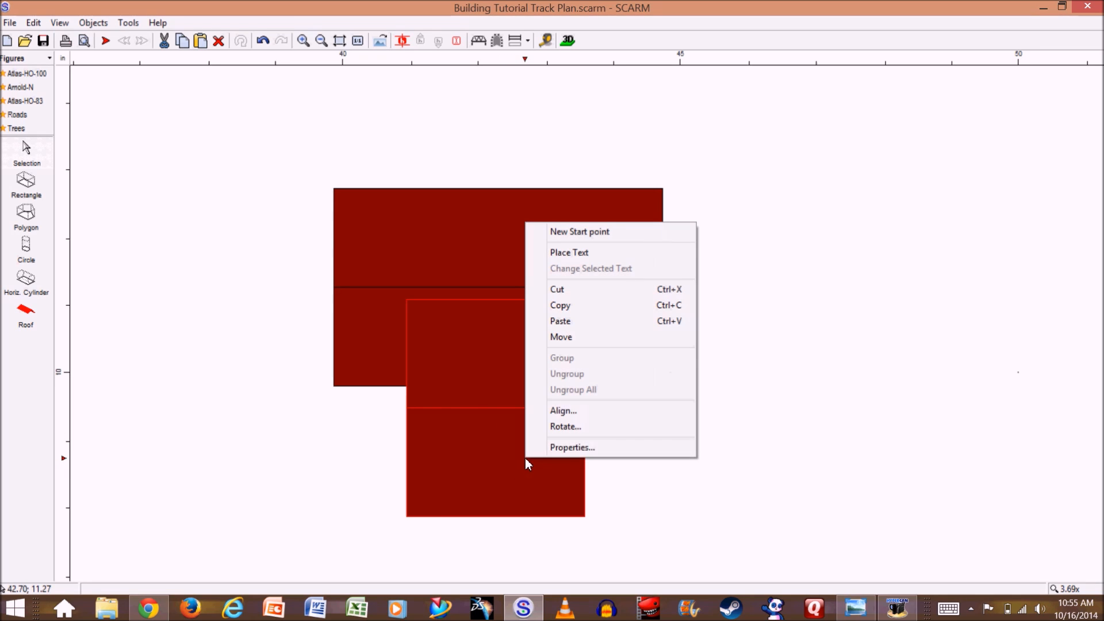
pyautogui.click(576, 427)
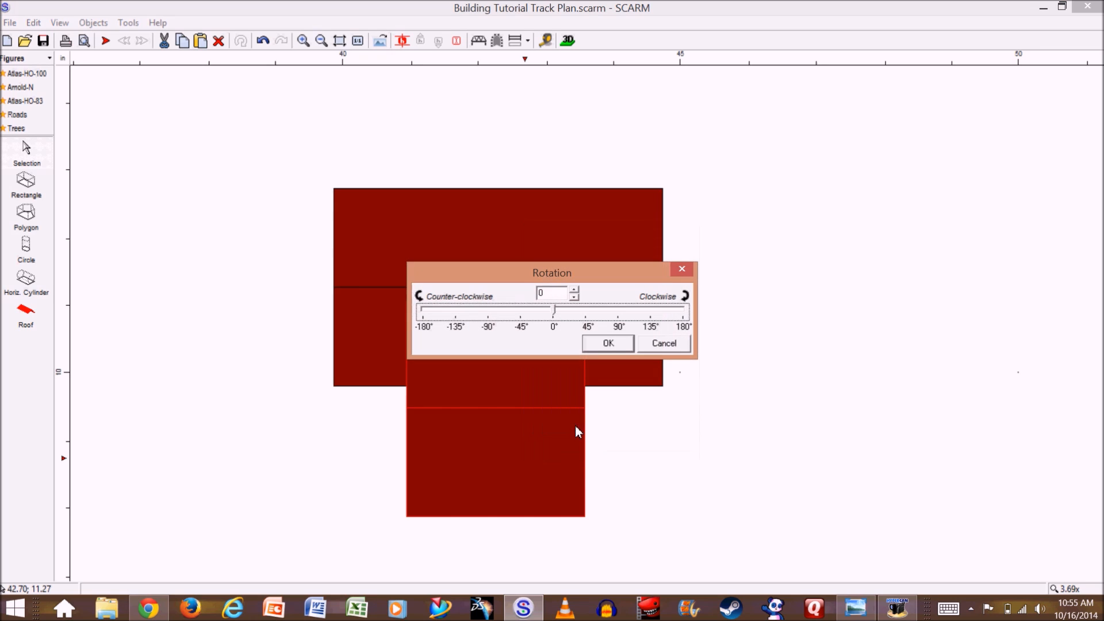
pyautogui.moveTo(555, 315); pyautogui.dragTo(621, 317)
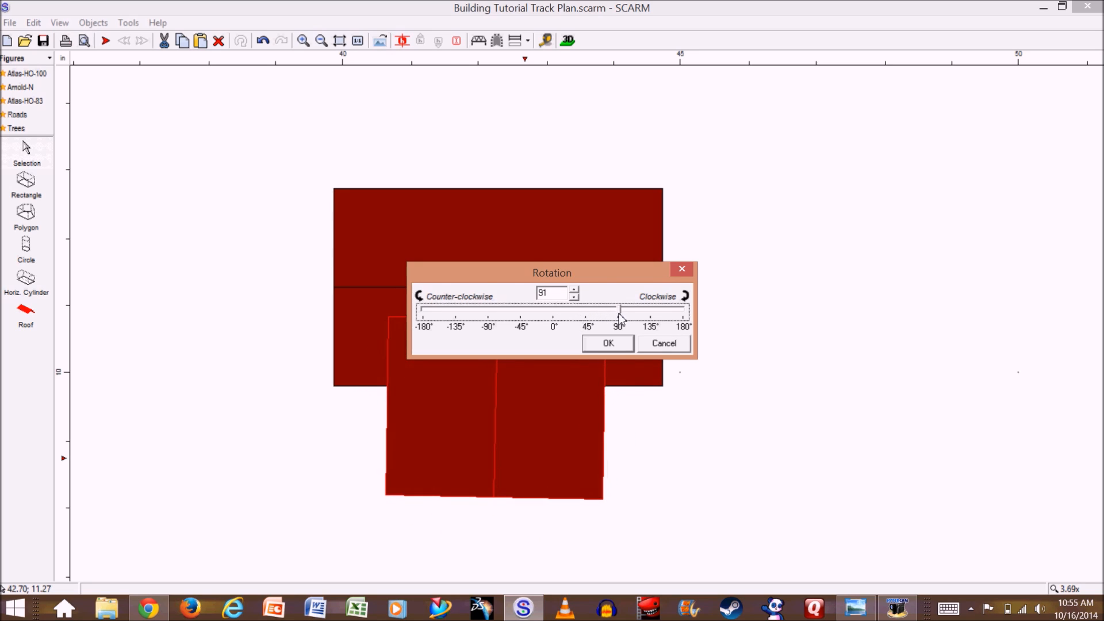
pyautogui.press('Left')
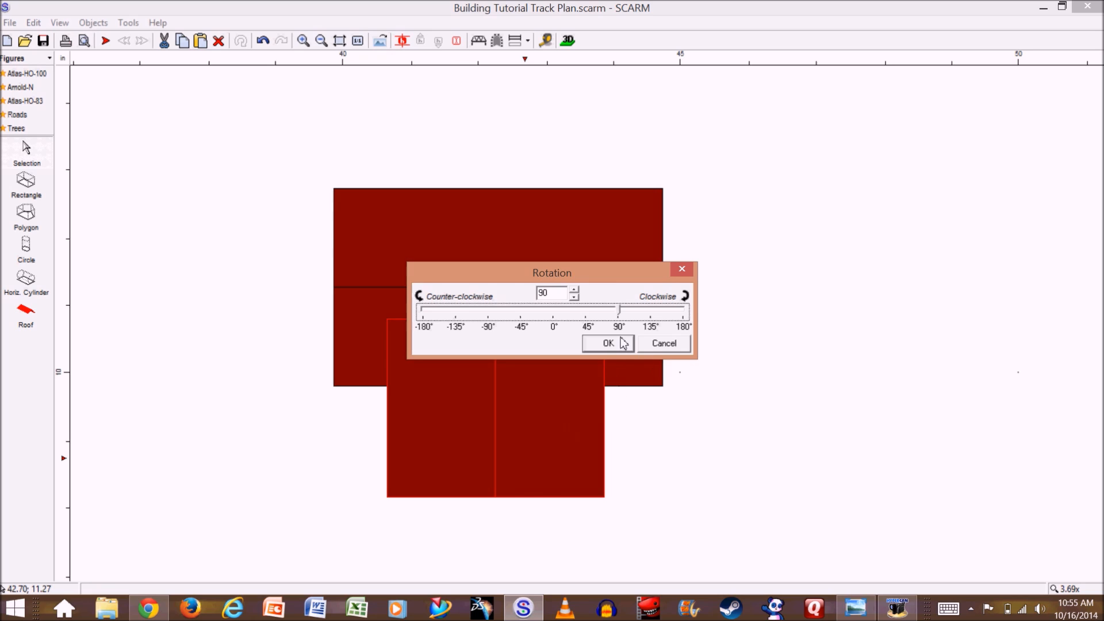
# - Change the front section roof's rotation to 45° clockwise and apply it
pyautogui.moveTo(621, 314); pyautogui.dragTo(590, 320)
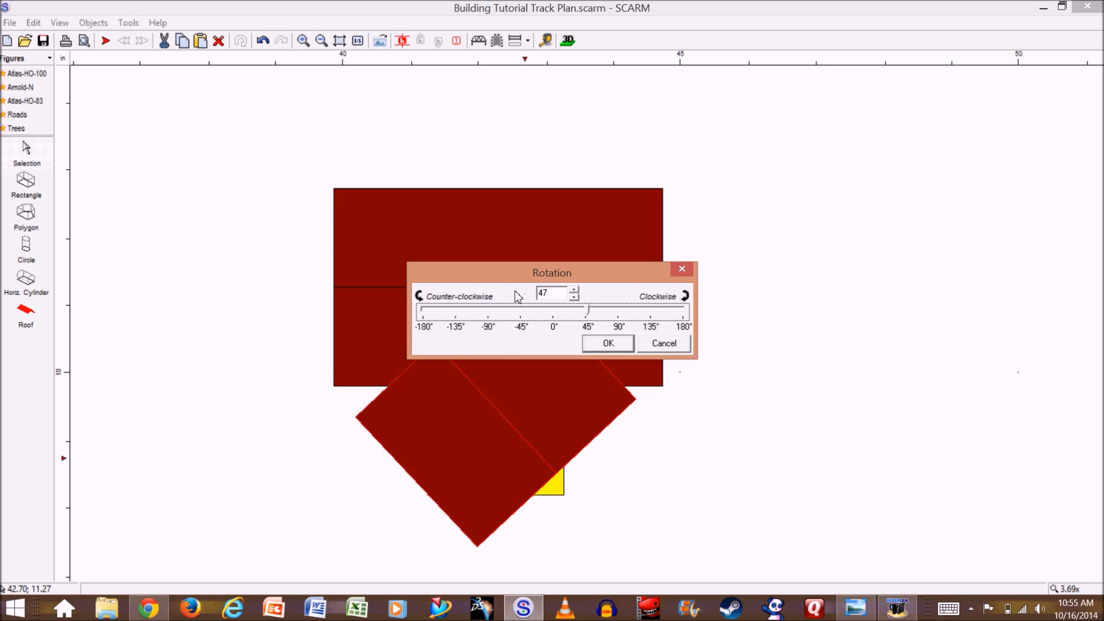
pyautogui.click(575, 297)
pyautogui.click(575, 296)
pyautogui.click(574, 297)
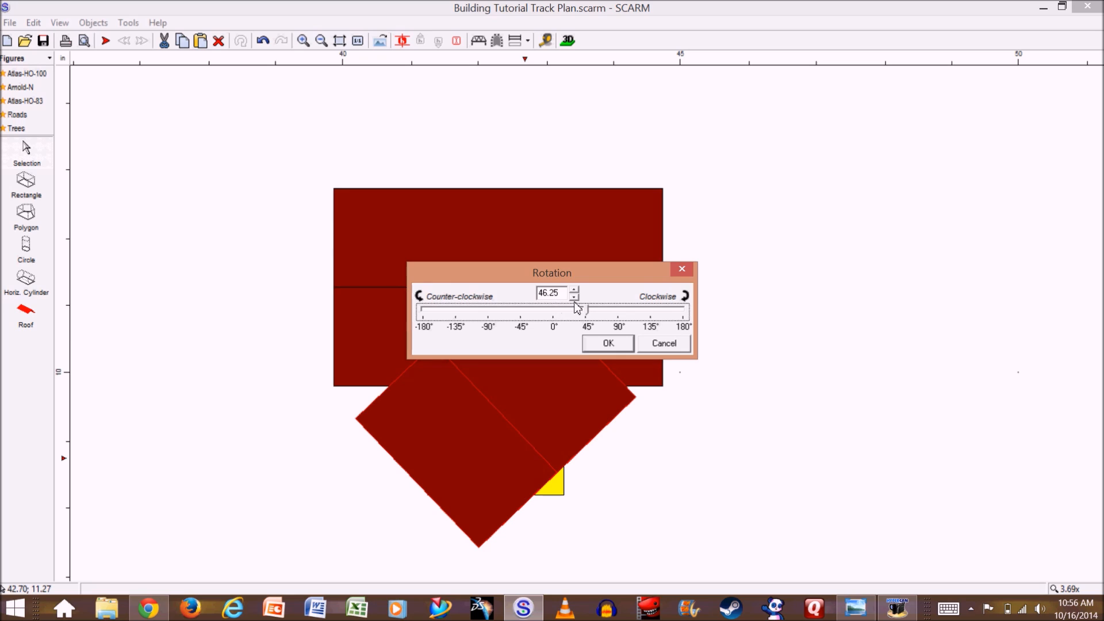
pyautogui.click(574, 296)
pyautogui.click(575, 296)
pyautogui.click(575, 296)
pyautogui.click(574, 296)
pyautogui.click(574, 296)
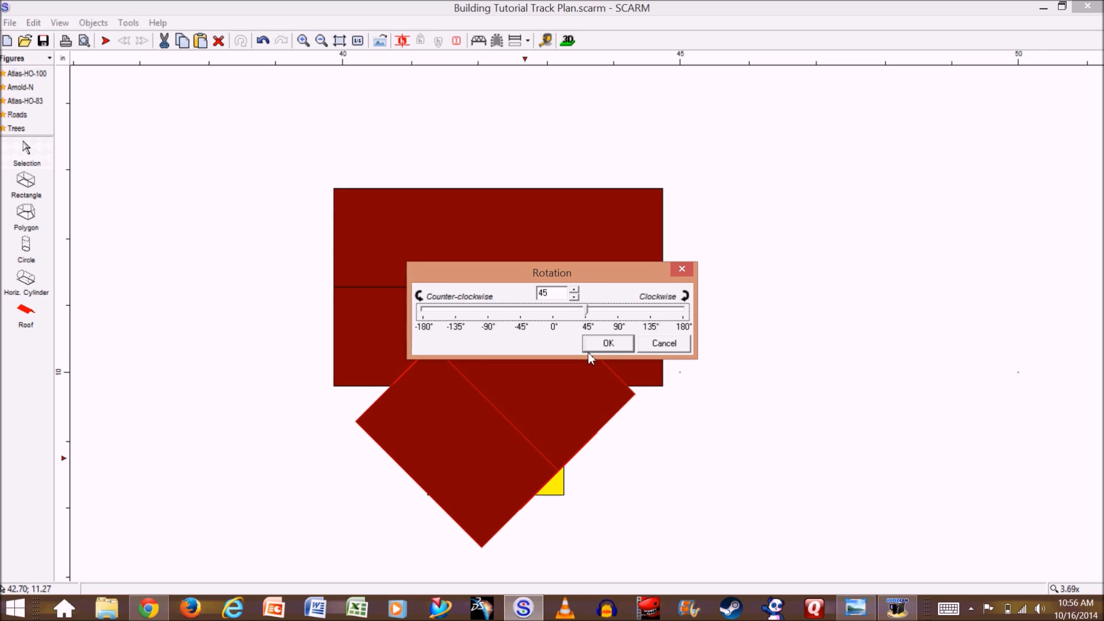
pyautogui.click(607, 343)
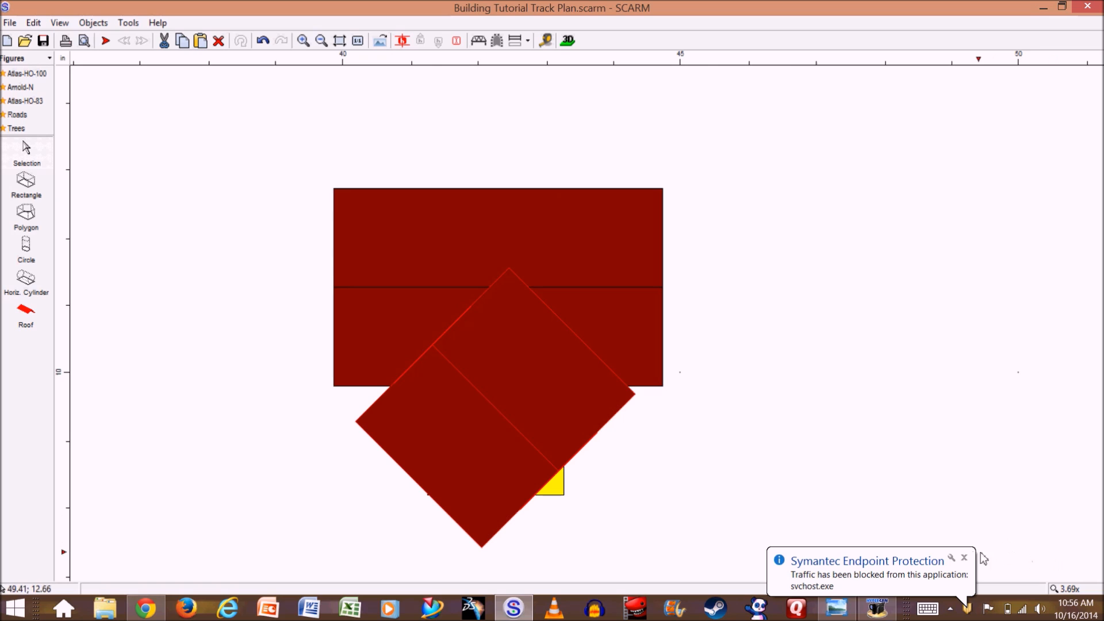
# - Rotate the roof of the yellow front section a further 45° clockwise
pyautogui.click(965, 558)
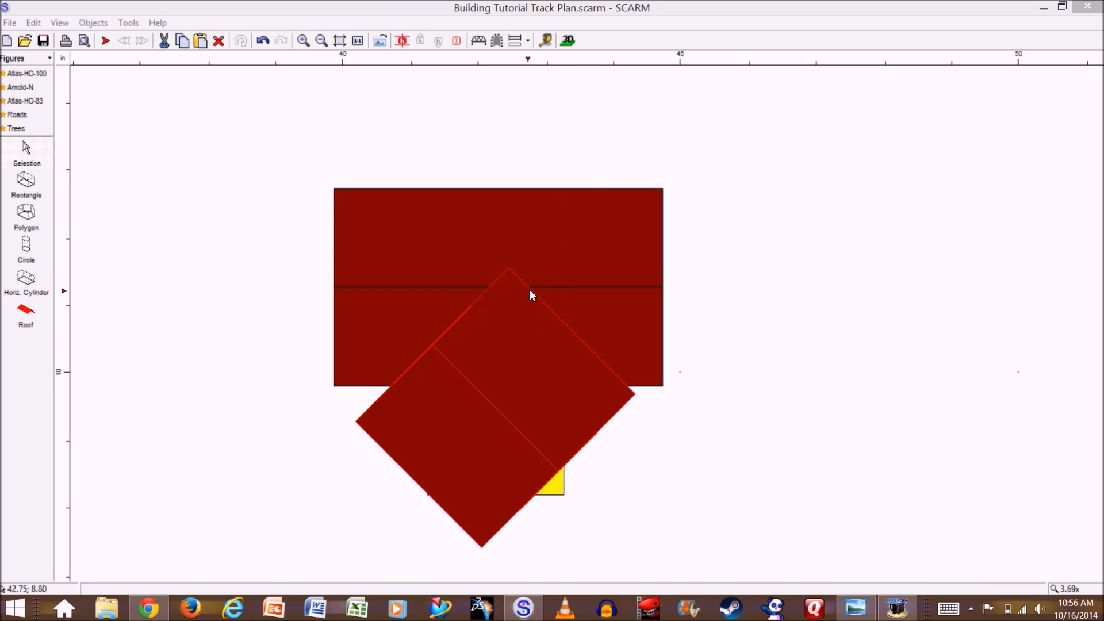
pyautogui.click(550, 403)
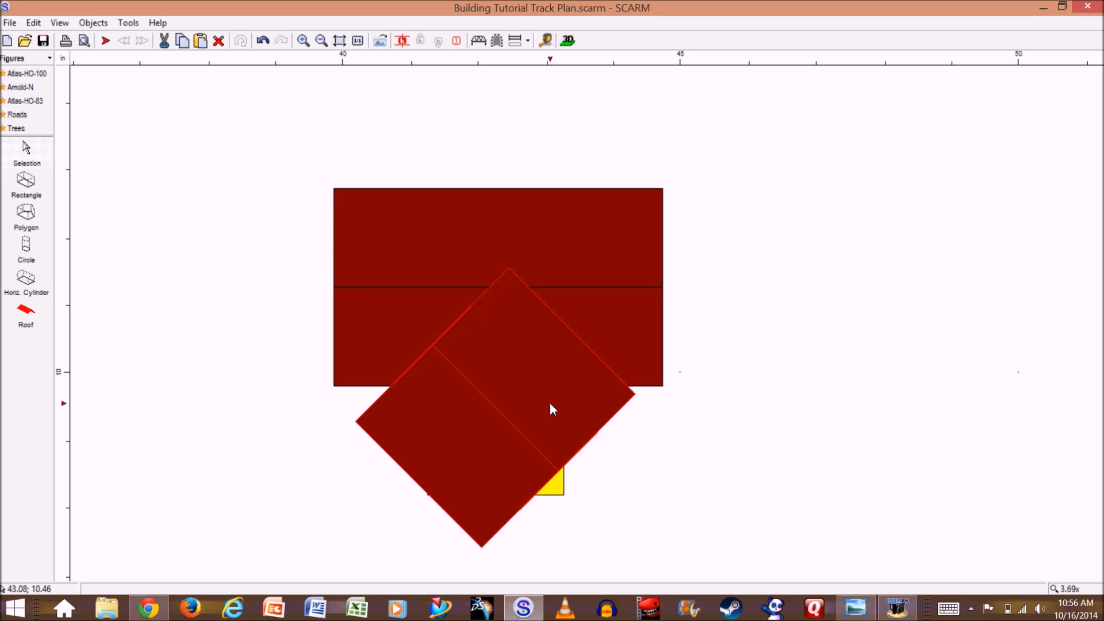
pyautogui.rightClick(551, 402)
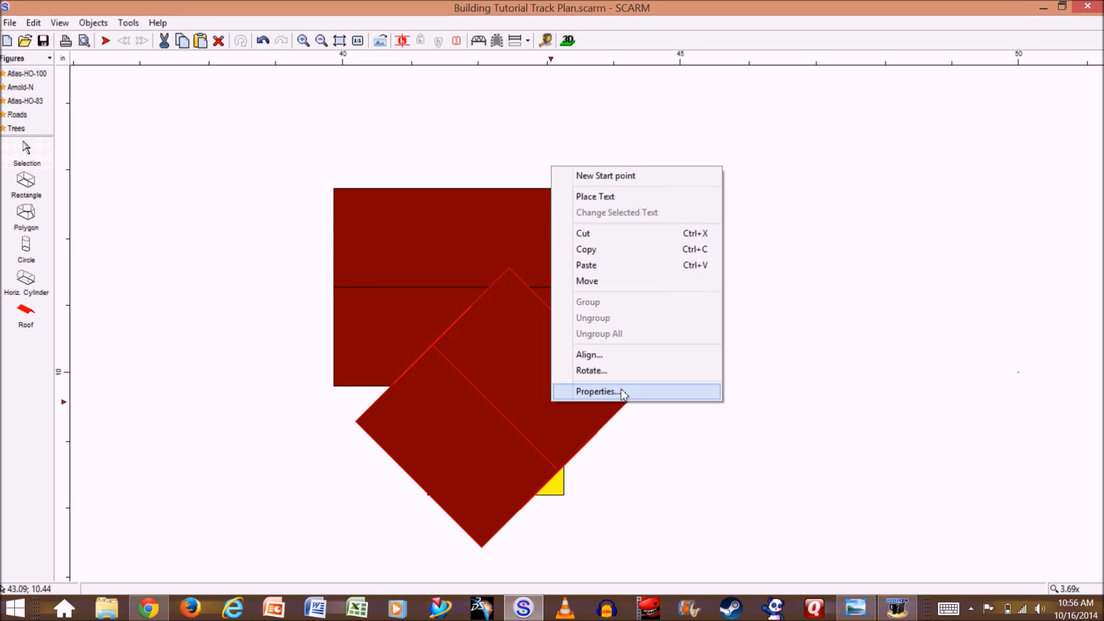
pyautogui.click(592, 371)
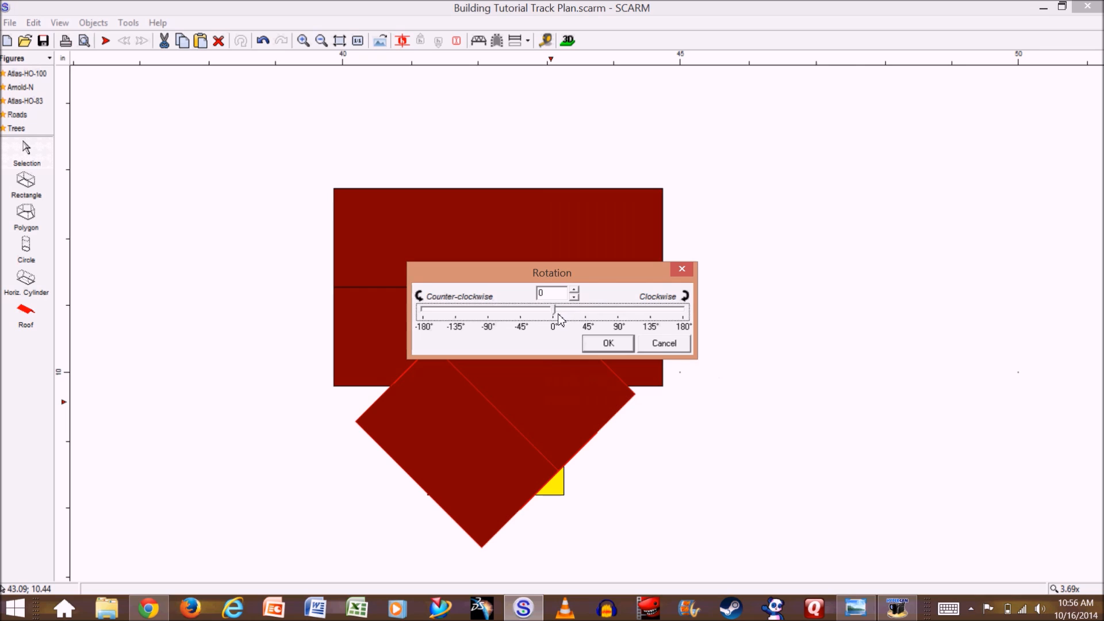
pyautogui.moveTo(555, 315); pyautogui.dragTo(620, 328)
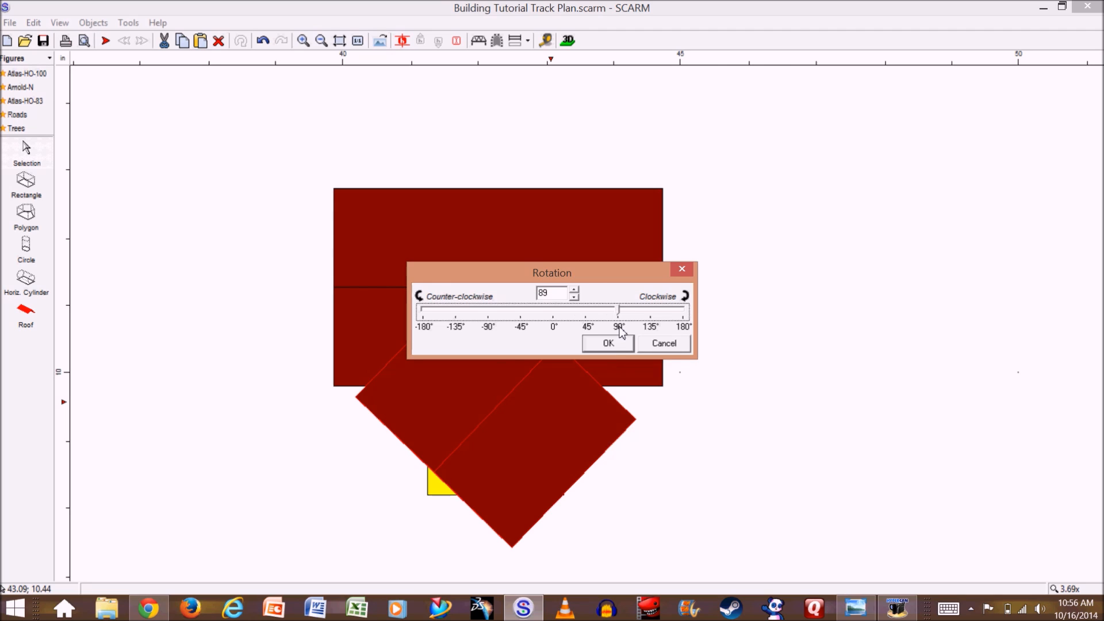
pyautogui.moveTo(621, 331); pyautogui.dragTo(590, 315)
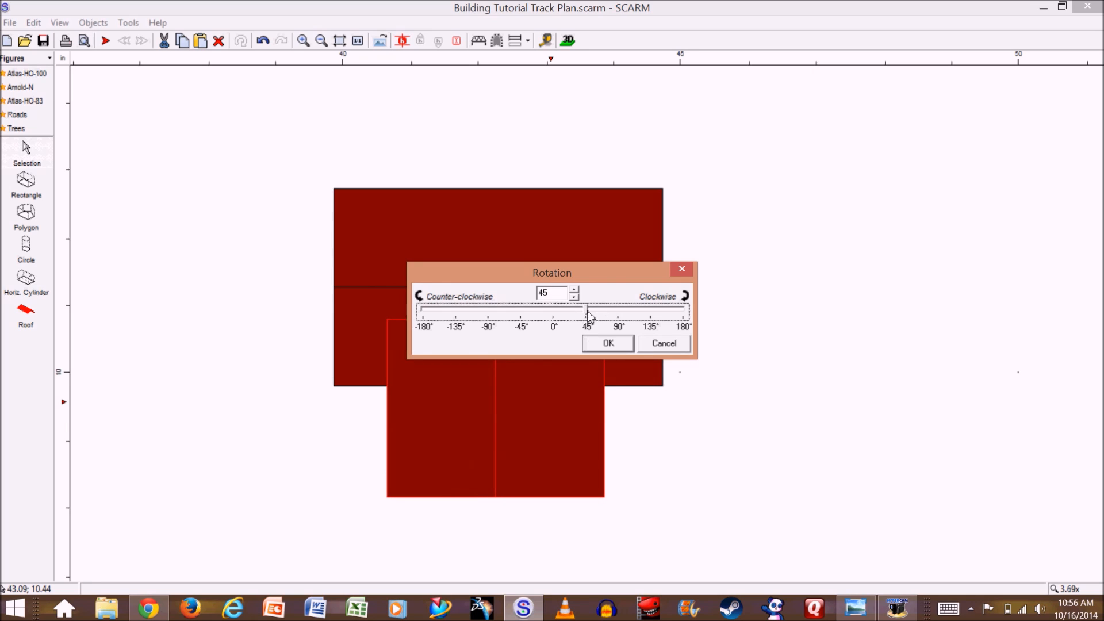
pyautogui.click(609, 343)
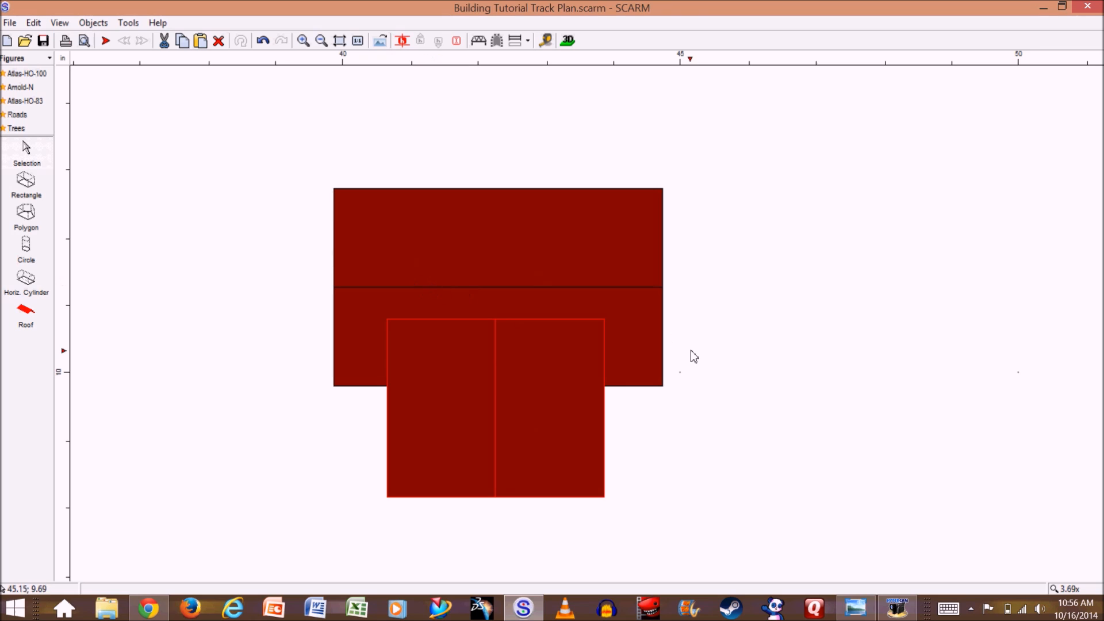
# - Examine in the 3D view how the front section roof fits the house, viewing the building from several sides
pyautogui.click(568, 41)
pyautogui.scroll(-4, 698, 343)
pyautogui.scroll(2, 702, 324)
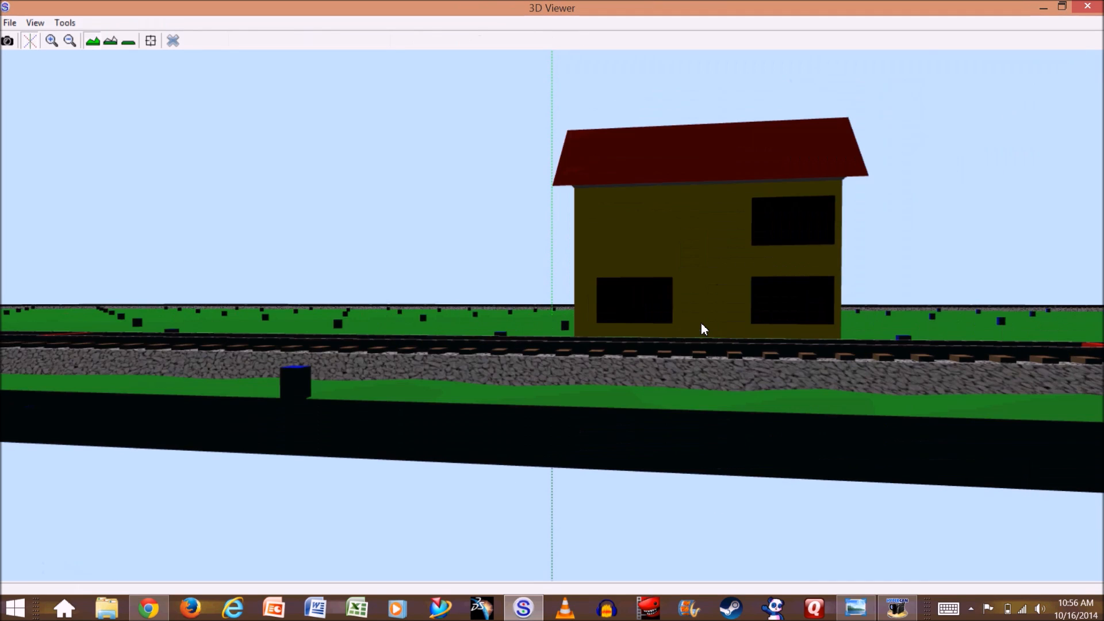
pyautogui.moveTo(702, 324); pyautogui.dragTo(581, 345)
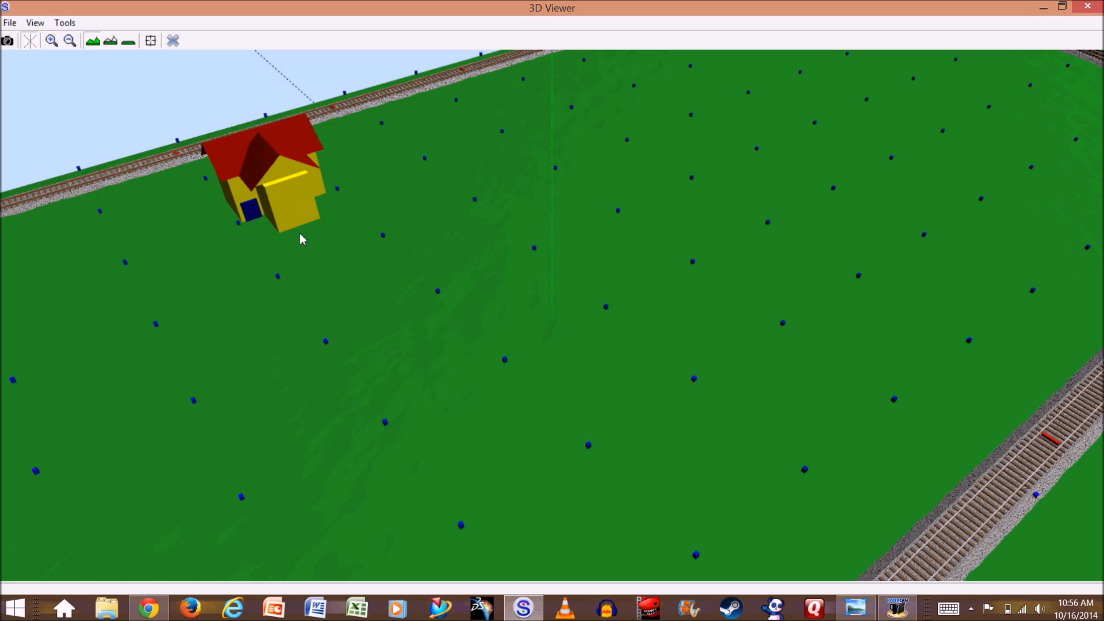
pyautogui.scroll(1, 316, 213)
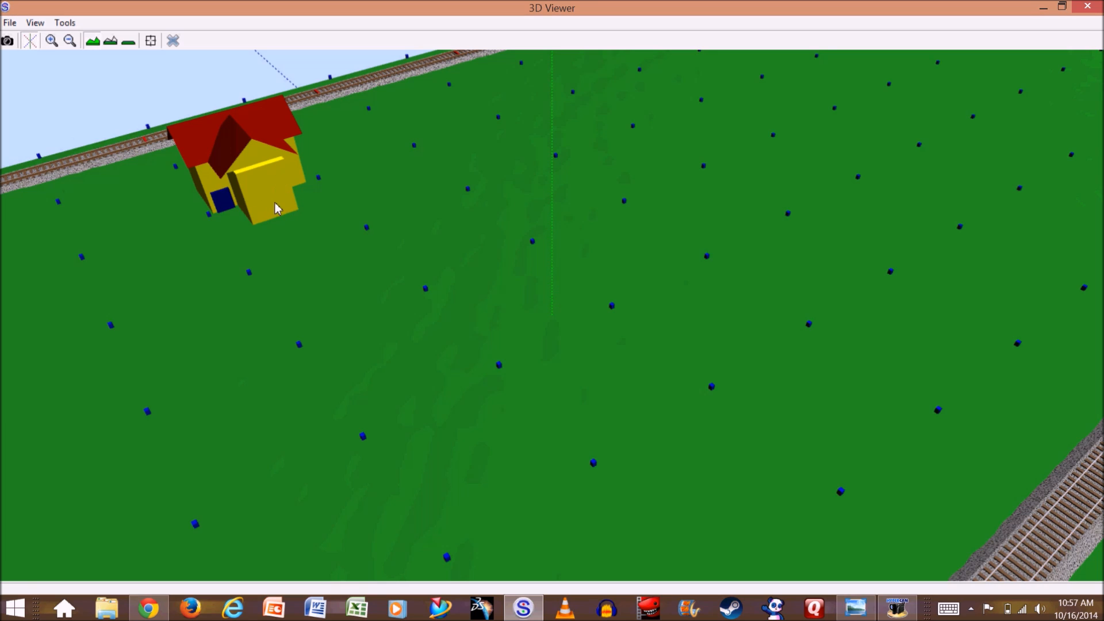
pyautogui.scroll(2, 261, 176)
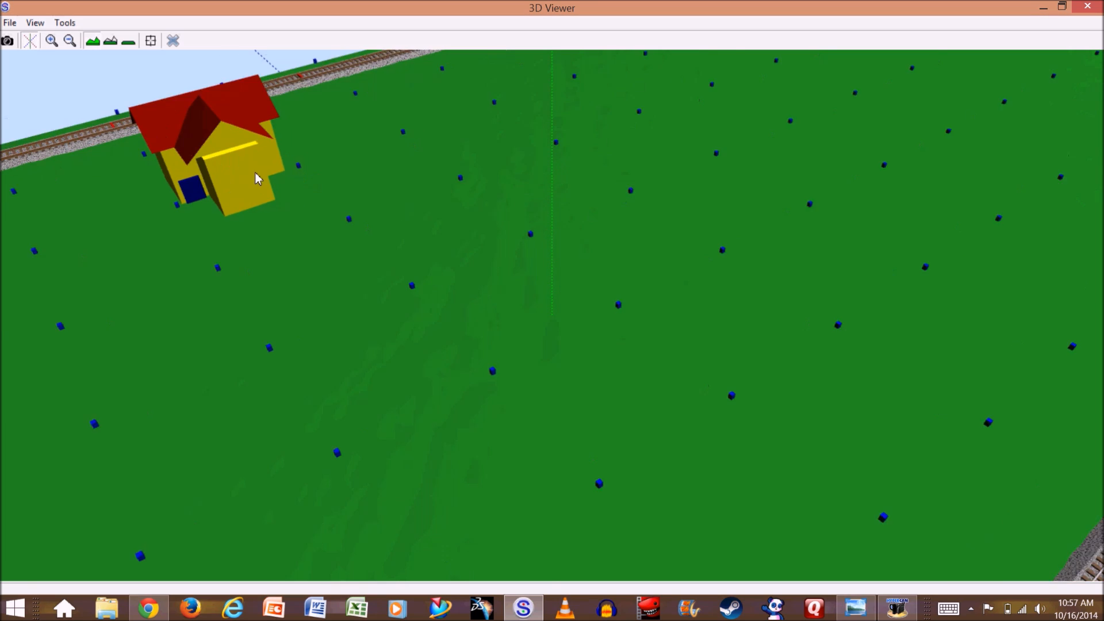
pyautogui.scroll(2, 147, 121)
pyautogui.scroll(-3, 139, 118)
pyautogui.moveTo(149, 141); pyautogui.dragTo(202, 148)
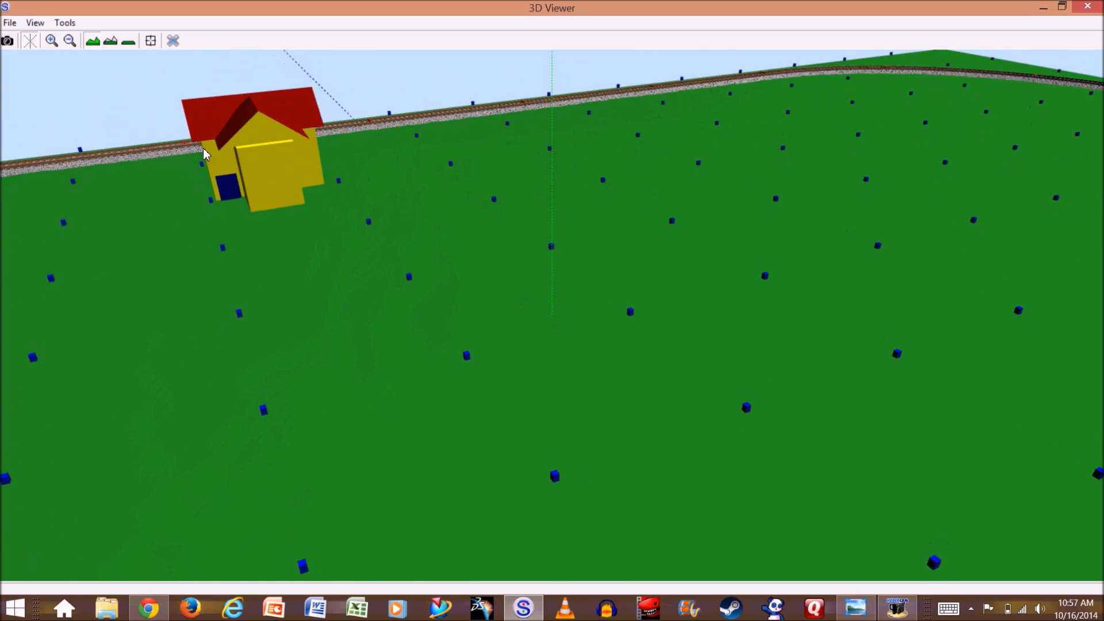
pyautogui.scroll(3, 232, 141)
pyautogui.scroll(-1, 161, 103)
pyautogui.moveTo(143, 99); pyautogui.dragTo(313, 109)
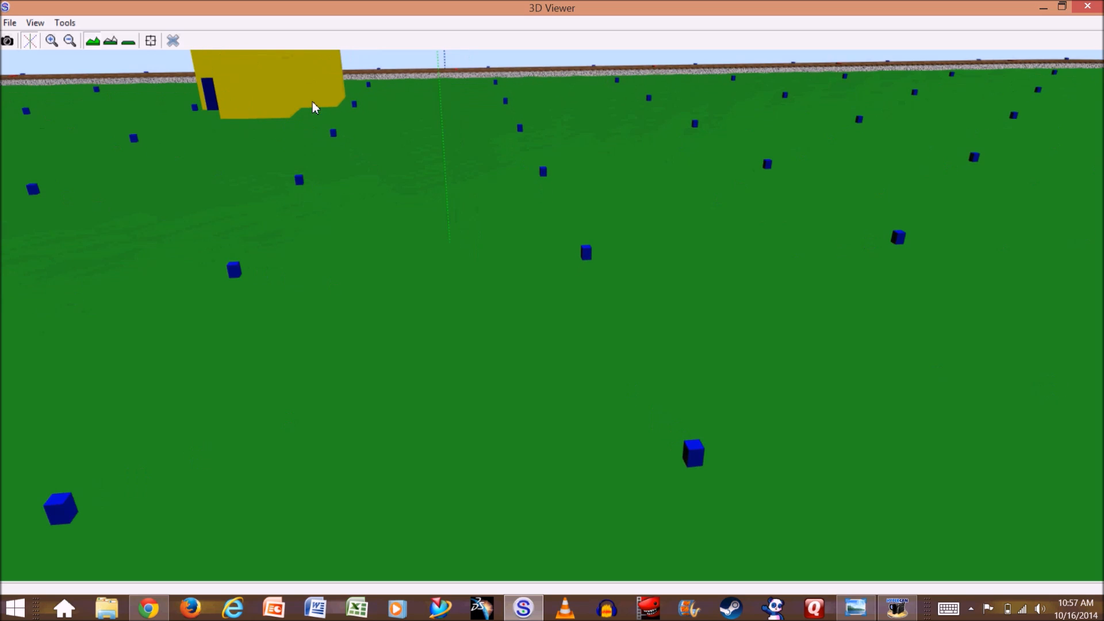
pyautogui.moveTo(387, 247); pyautogui.dragTo(478, 226)
pyautogui.scroll(1, 477, 224)
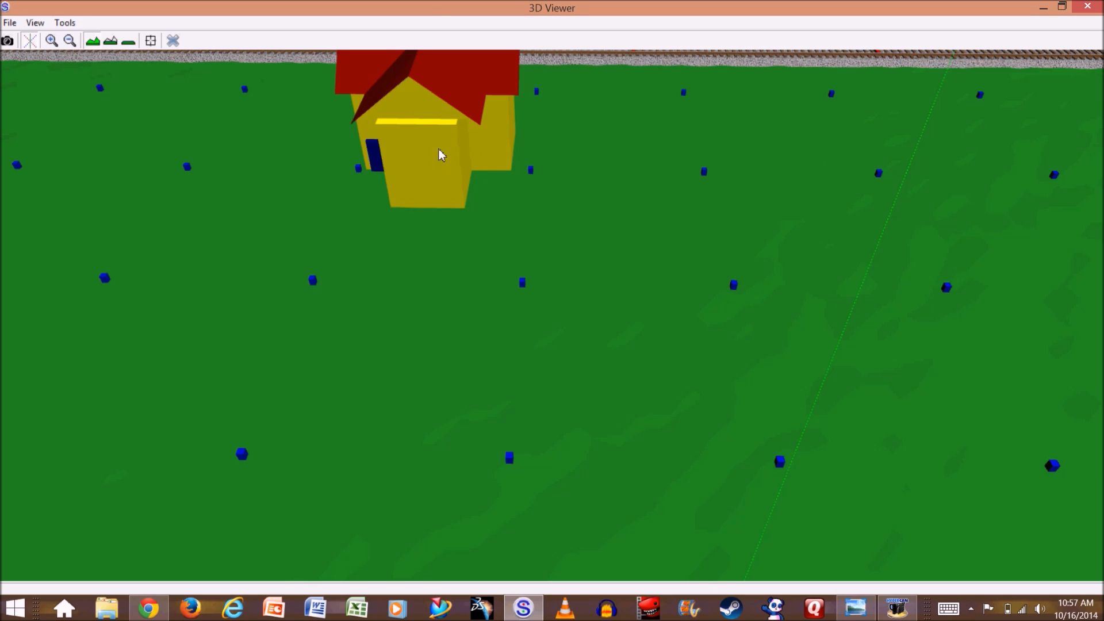
pyautogui.moveTo(1103, 2)
pyautogui.click(173, 40)
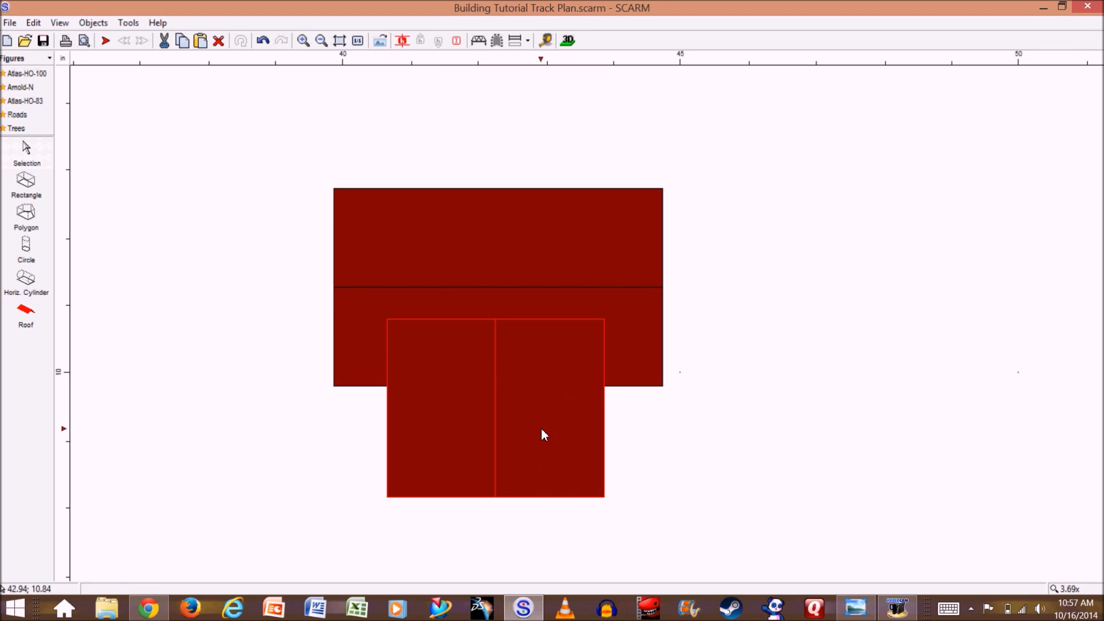
# - Delete both house roofs and the yellow front section rectangle
pyautogui.press('Delete')
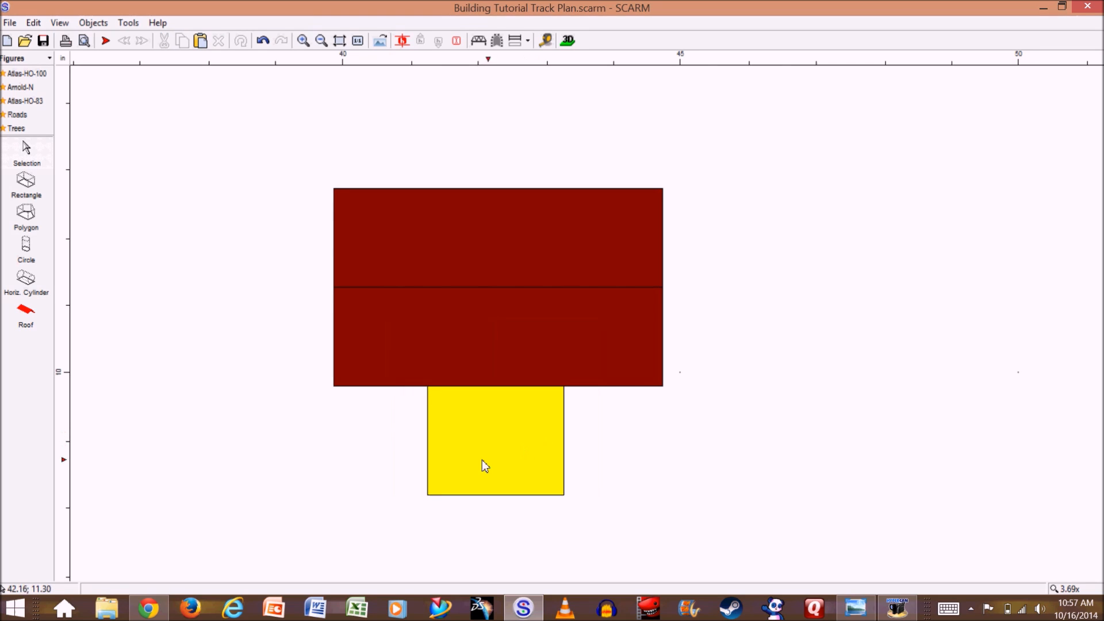
pyautogui.click(557, 353)
pyautogui.press('Delete')
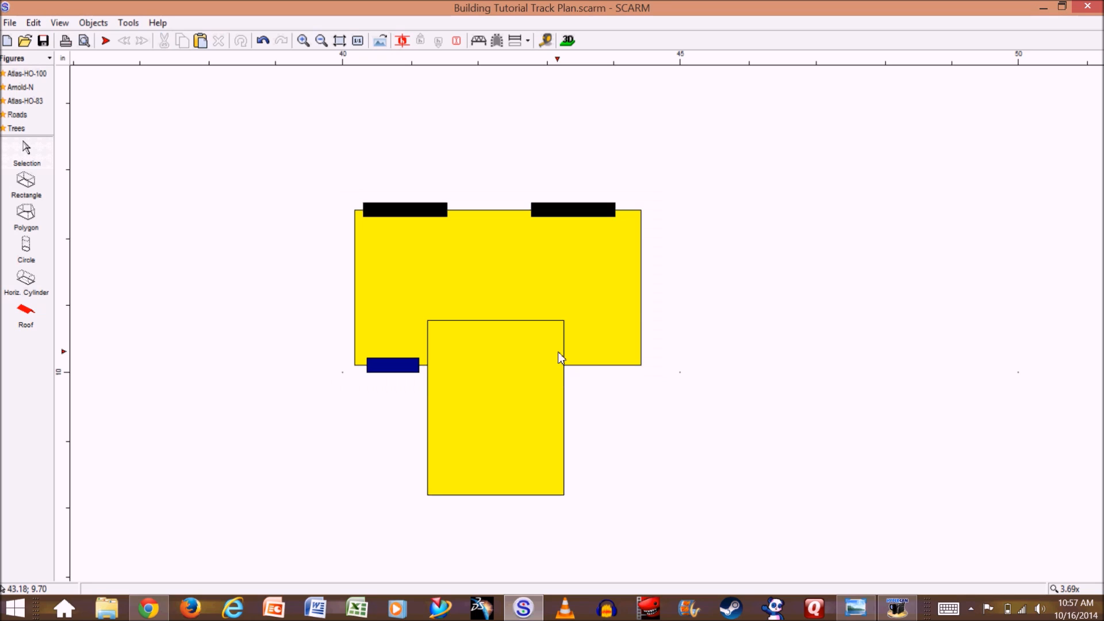
pyautogui.click(524, 433)
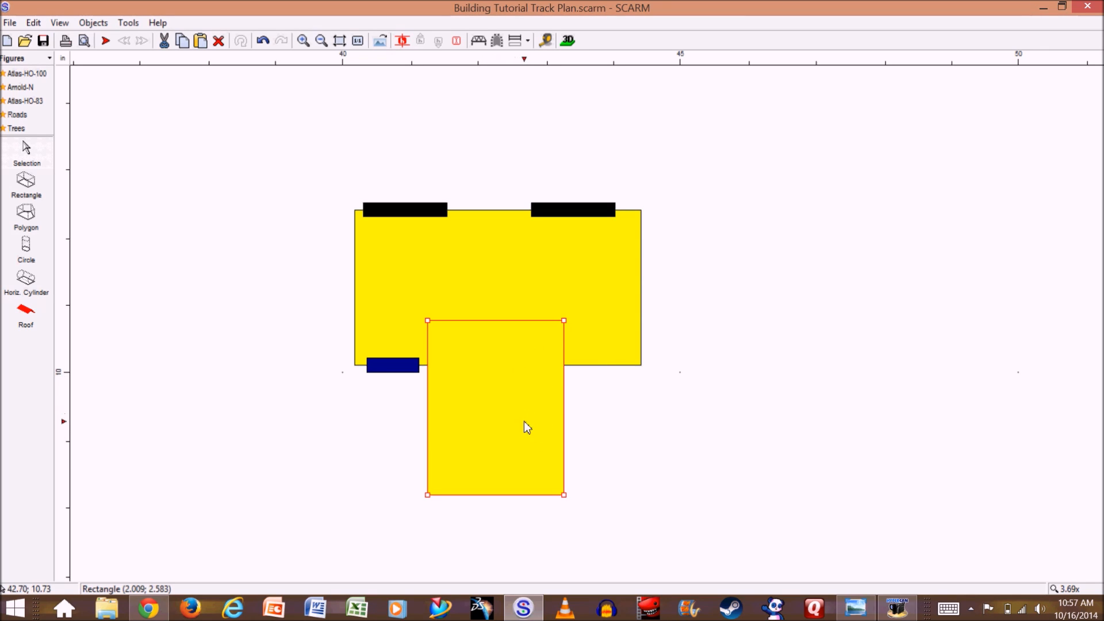
pyautogui.press('Delete')
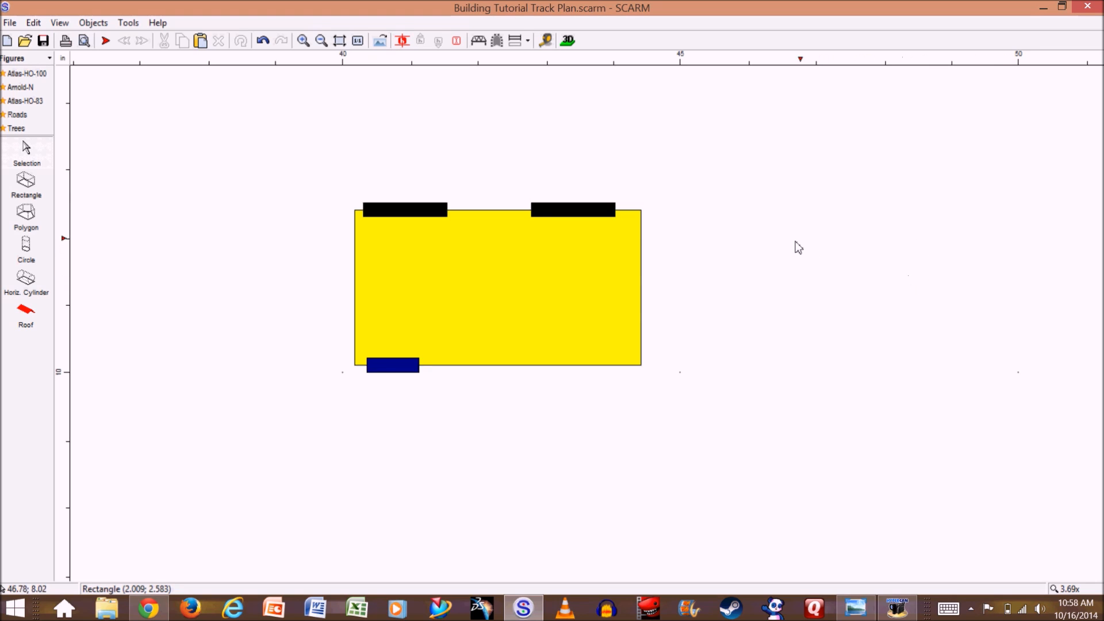
# - Draw a yellow rectangle about 2.51 by 1.42 inches beside the house, with vertical position 0 and height 2.5 inches
pyautogui.click(26, 184)
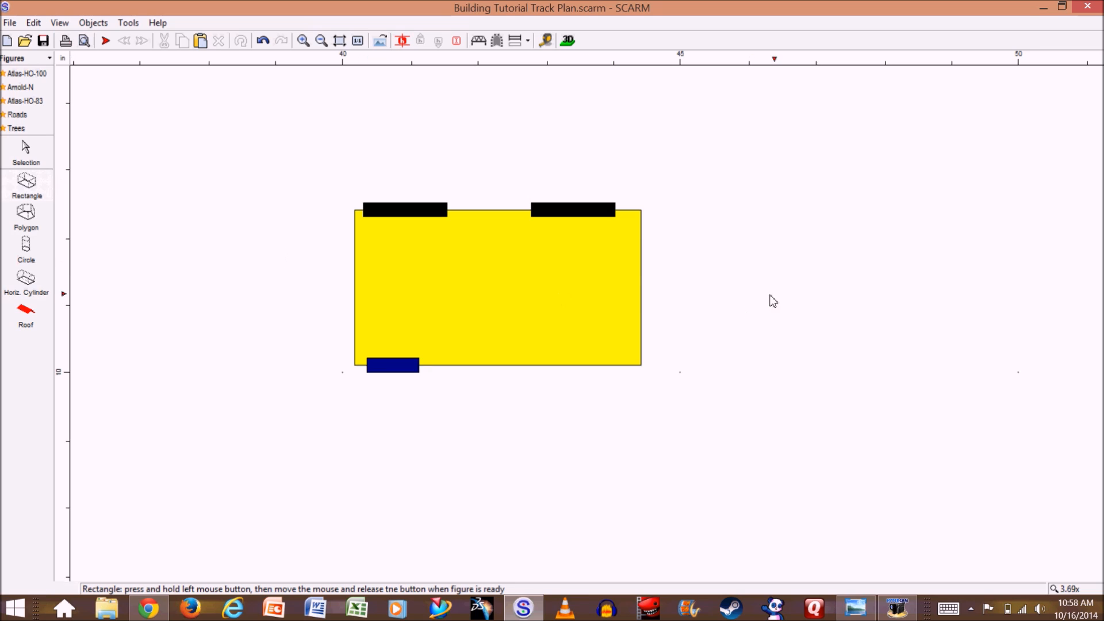
pyautogui.moveTo(770, 210)
pyautogui.mouseDown()
pyautogui.moveTo(858, 323)
pyautogui.moveTo(886, 417)
pyautogui.moveTo(940, 305)
pyautogui.mouseUp()
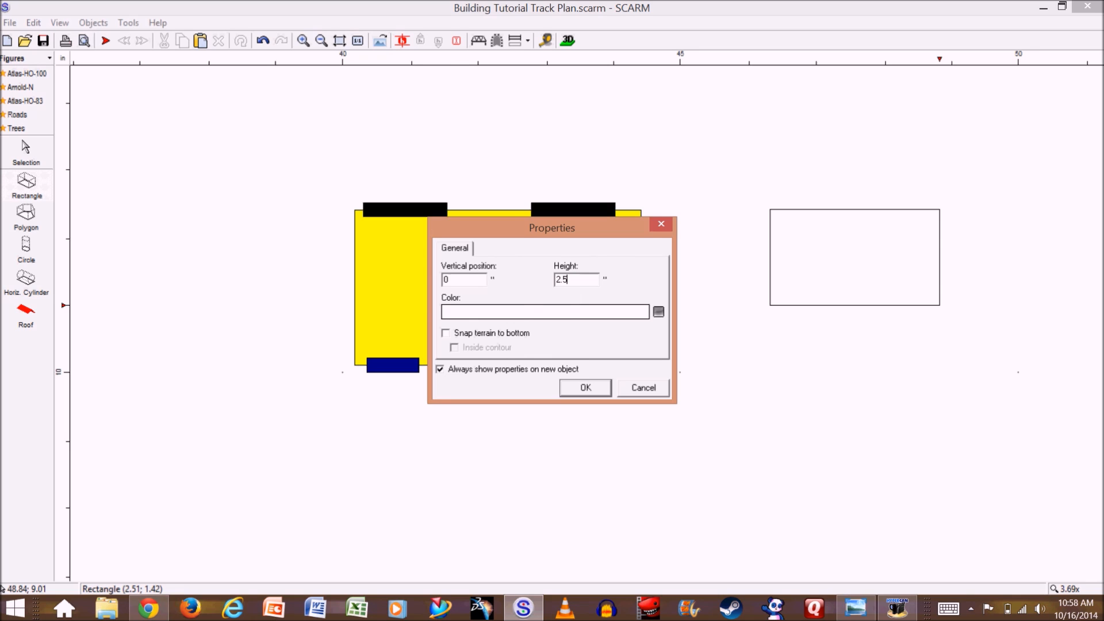
pyautogui.click(513, 316)
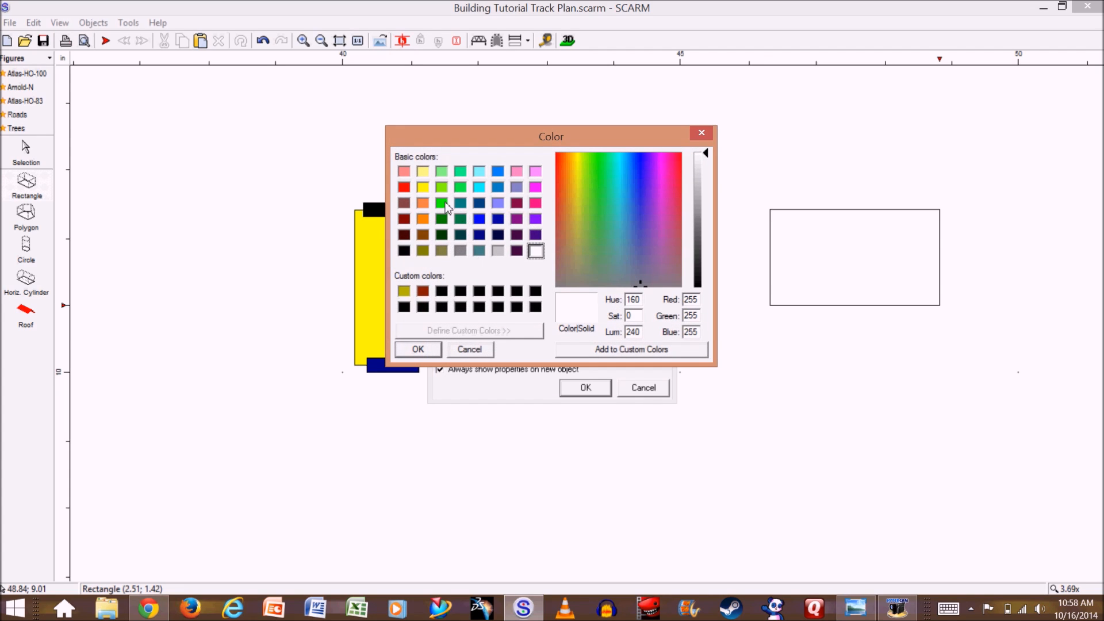
pyautogui.click(423, 188)
pyautogui.click(419, 351)
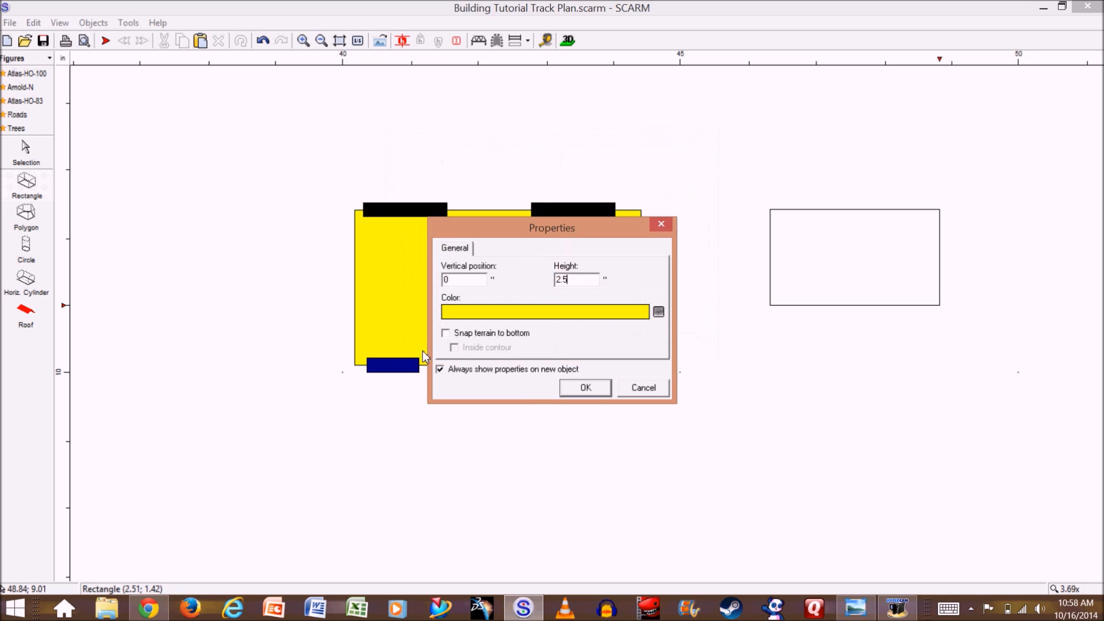
pyautogui.click(590, 394)
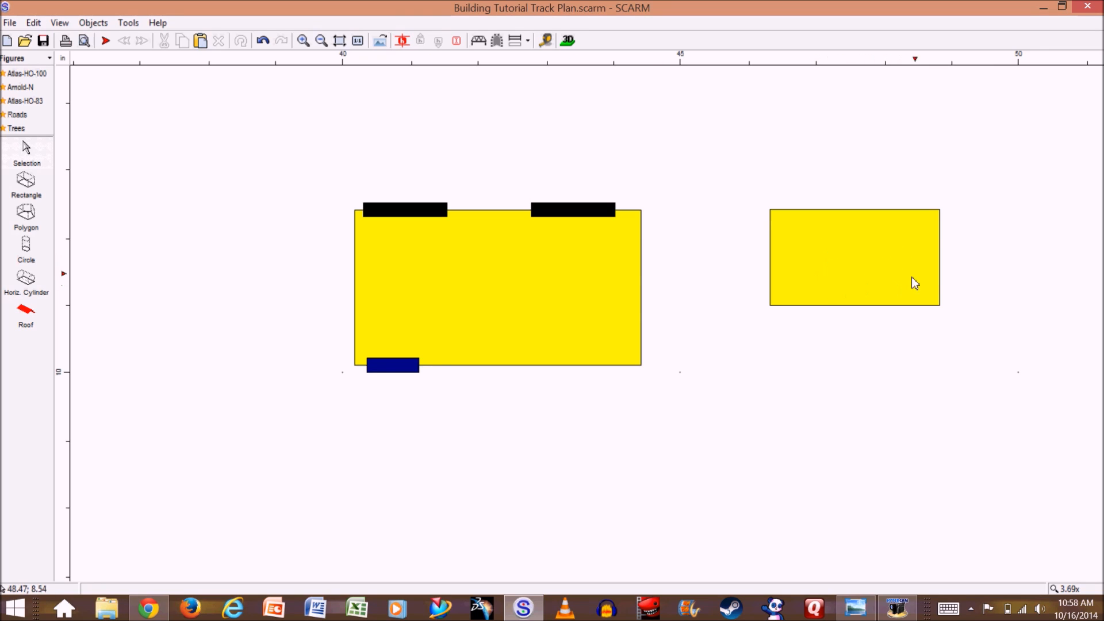
# - Rotate the new yellow rectangle 90° clockwise so its long side runs vertically on the plan
pyautogui.click(859, 277)
pyautogui.rightClick(858, 273)
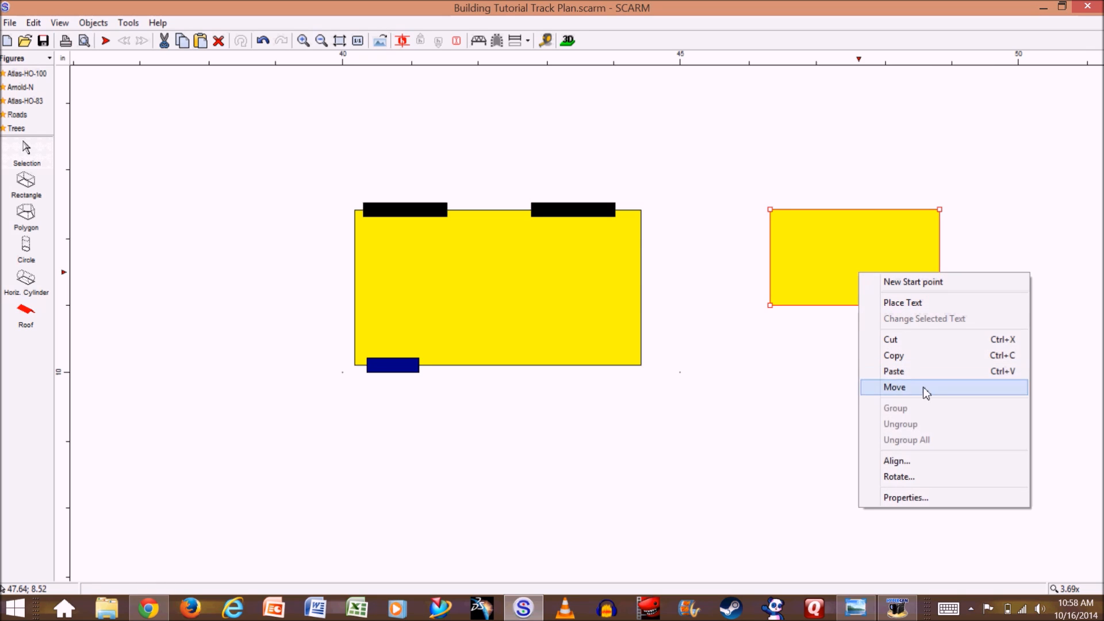
pyautogui.click(898, 477)
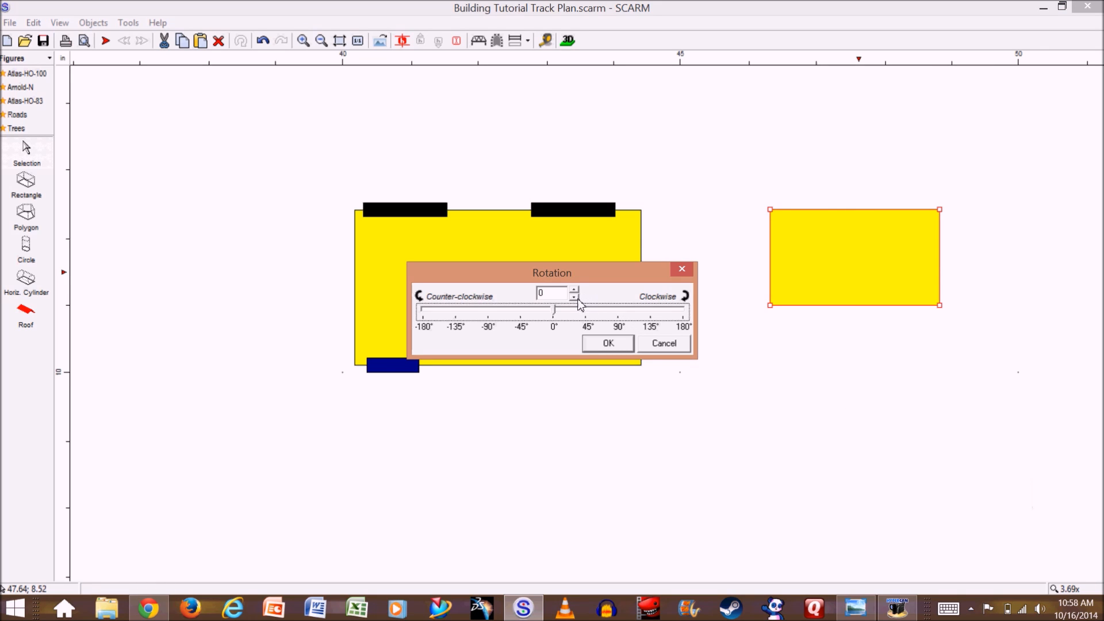
pyautogui.moveTo(556, 315); pyautogui.dragTo(622, 326)
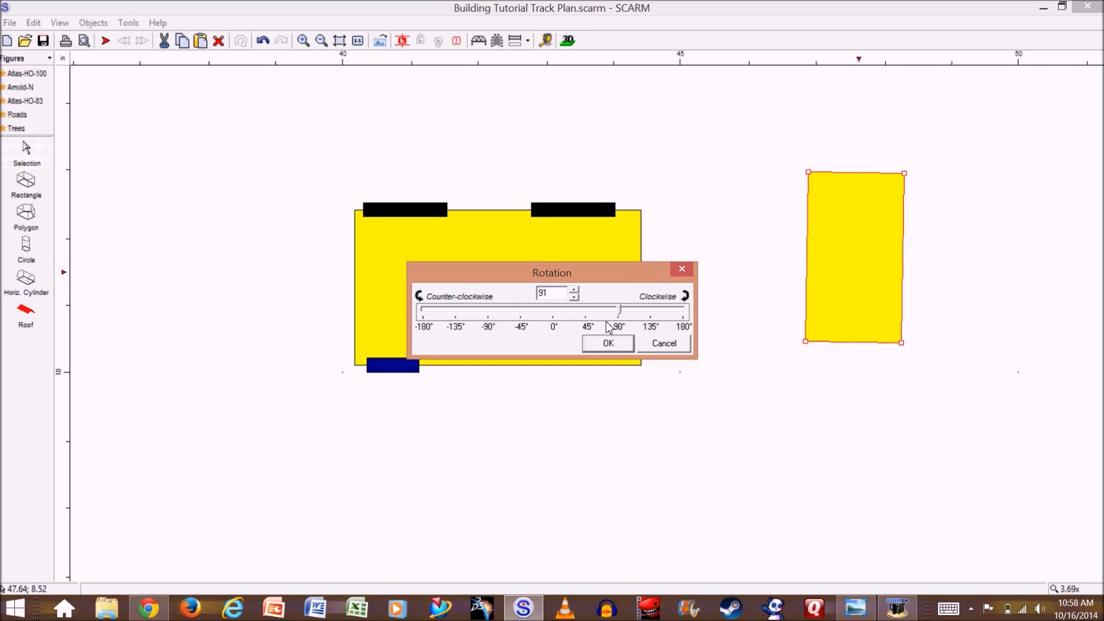
pyautogui.click(575, 297)
pyautogui.click(574, 297)
pyautogui.click(574, 297)
pyautogui.click(575, 296)
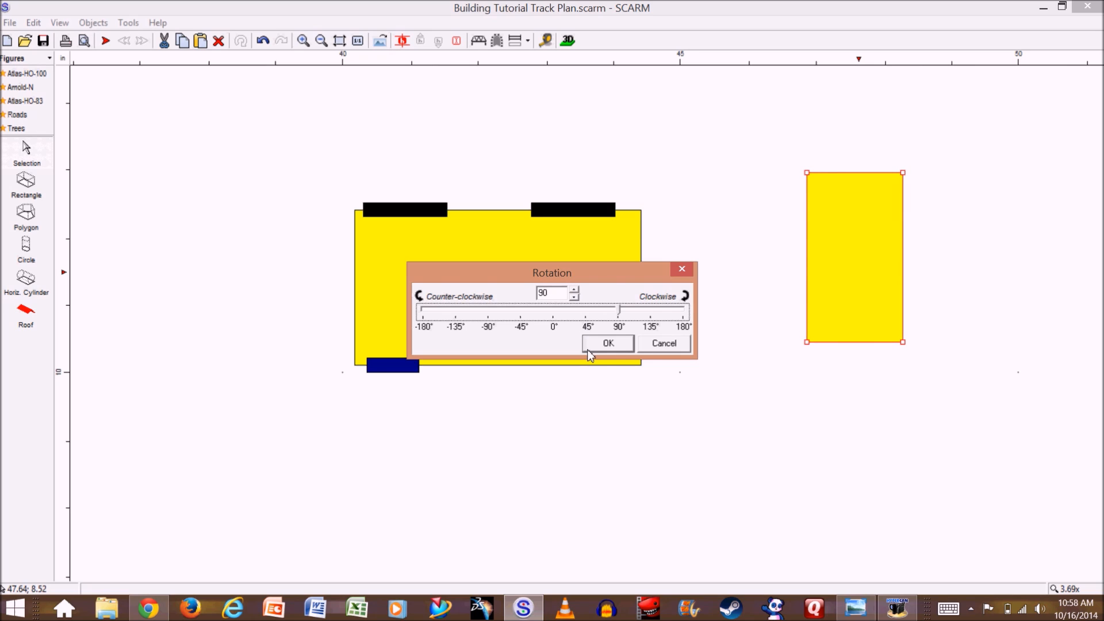
pyautogui.click(605, 343)
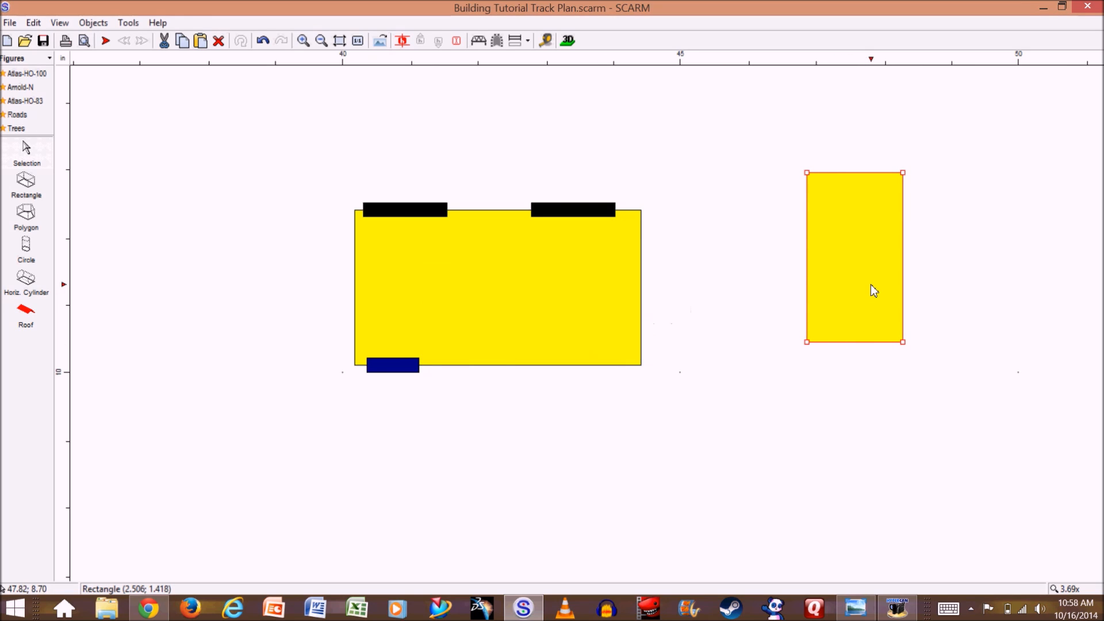
# - Move the rotated rectangle onto the front edge of the large yellow rectangle, overlapping it near the middle beside the blue door
pyautogui.moveTo(863, 270); pyautogui.dragTo(515, 428)
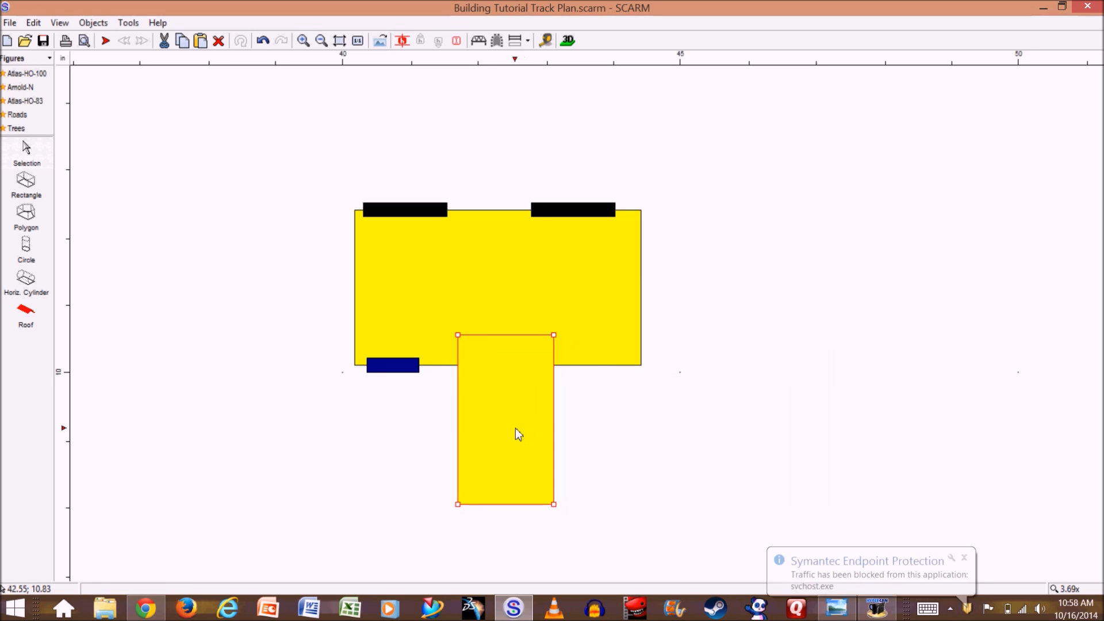
pyautogui.click(966, 558)
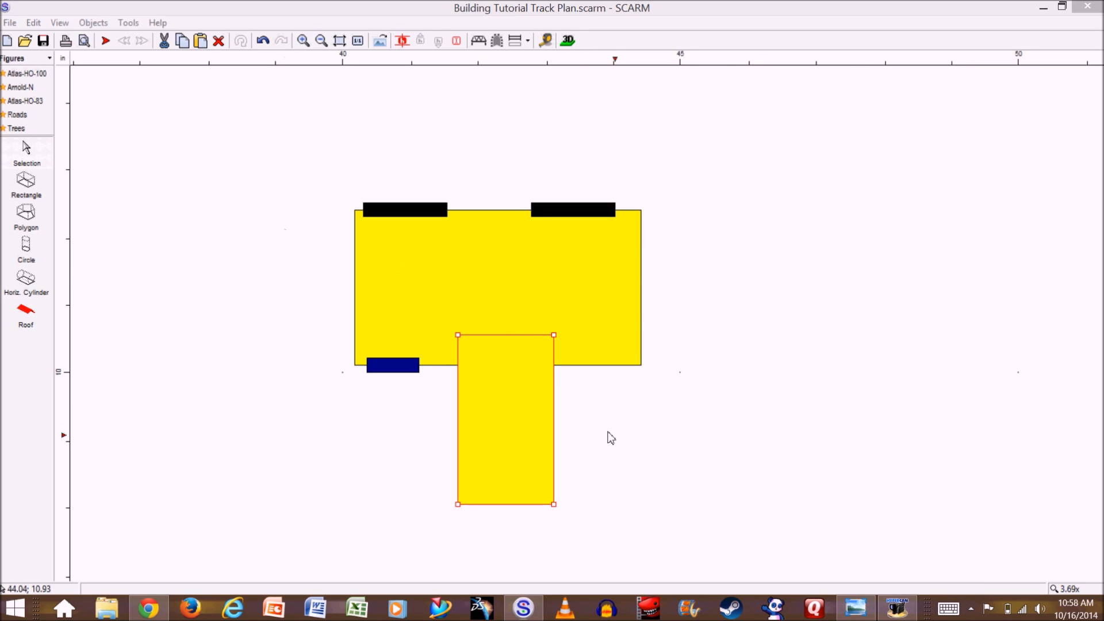
pyautogui.click(723, 463)
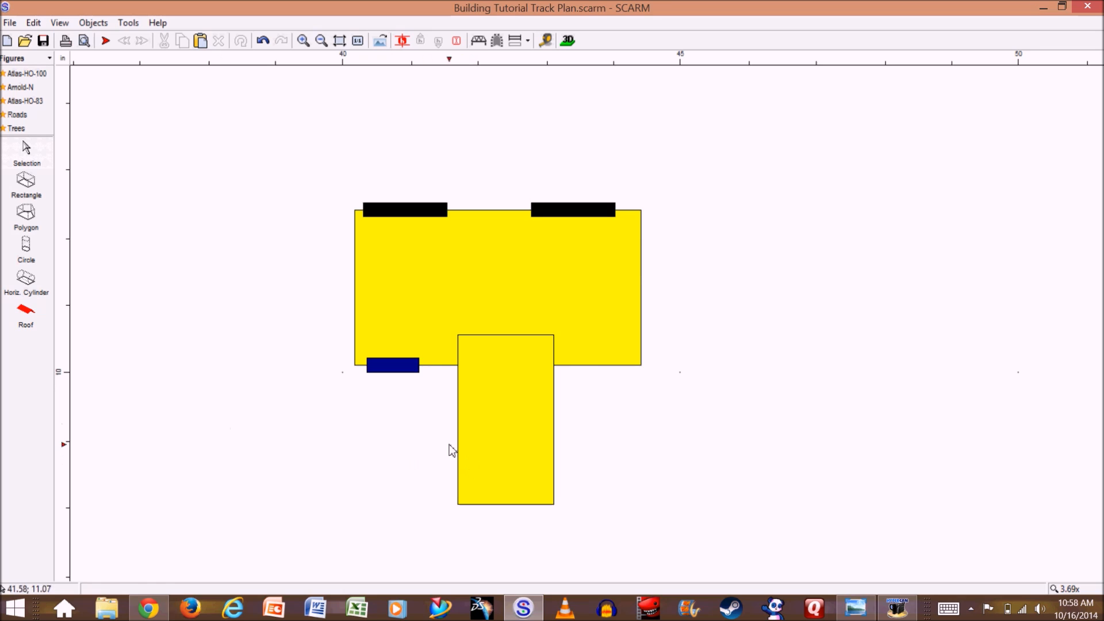
# - Add a dark red gable roof with a lengthwise ridge over the new front section
pyautogui.click(479, 434)
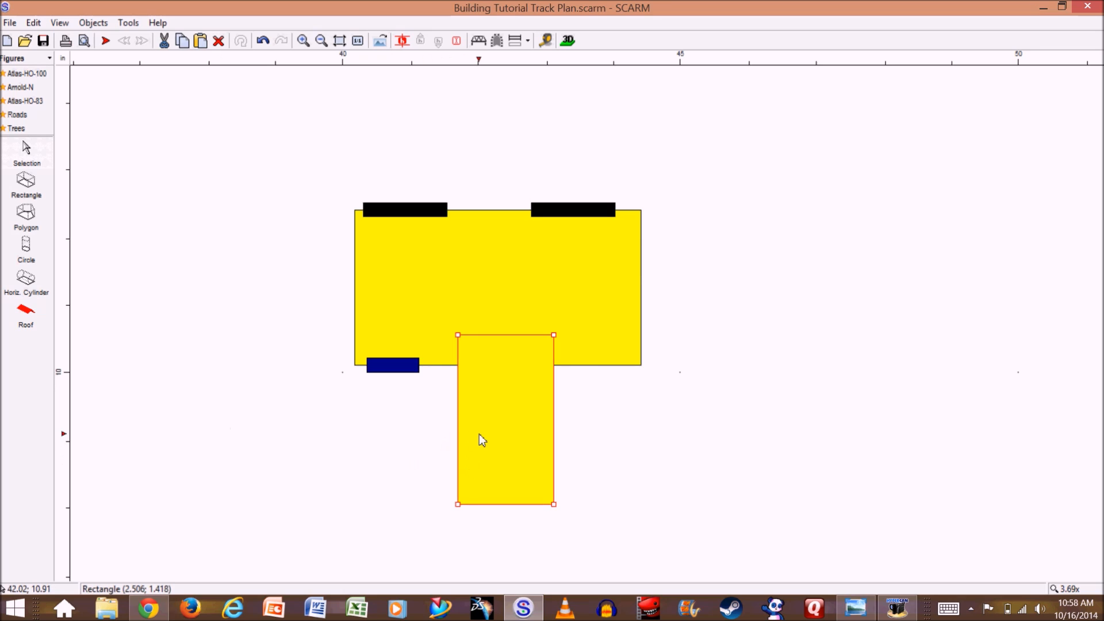
pyautogui.click(26, 314)
pyautogui.click(439, 465)
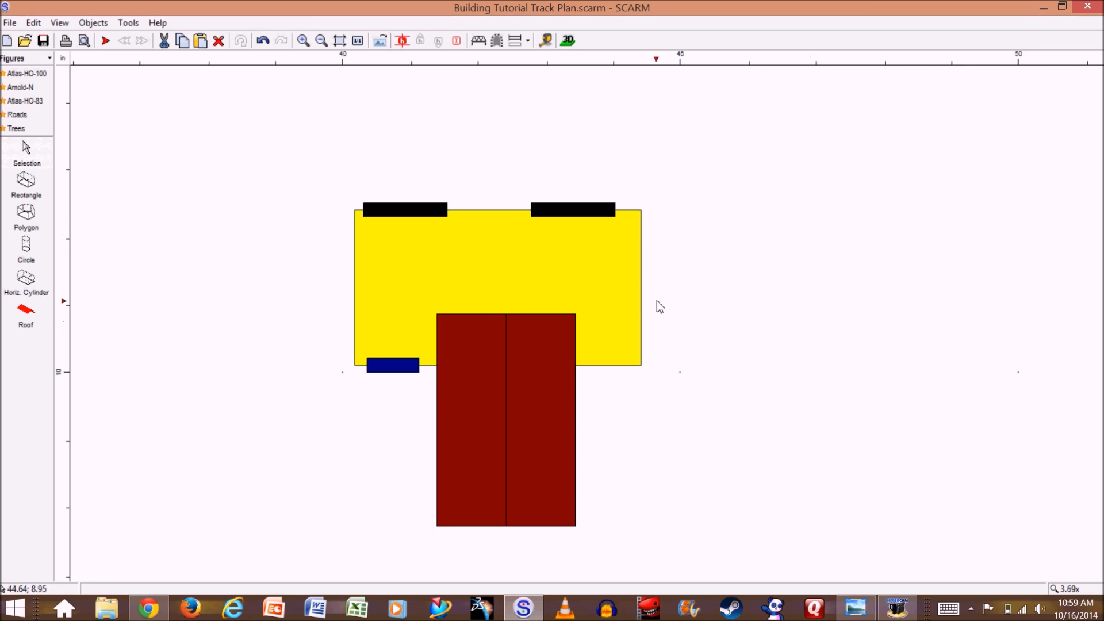
# - Add a dark red gable roof with a lengthwise ridge over the large yellow main section and check it in 3D
pyautogui.click(557, 280)
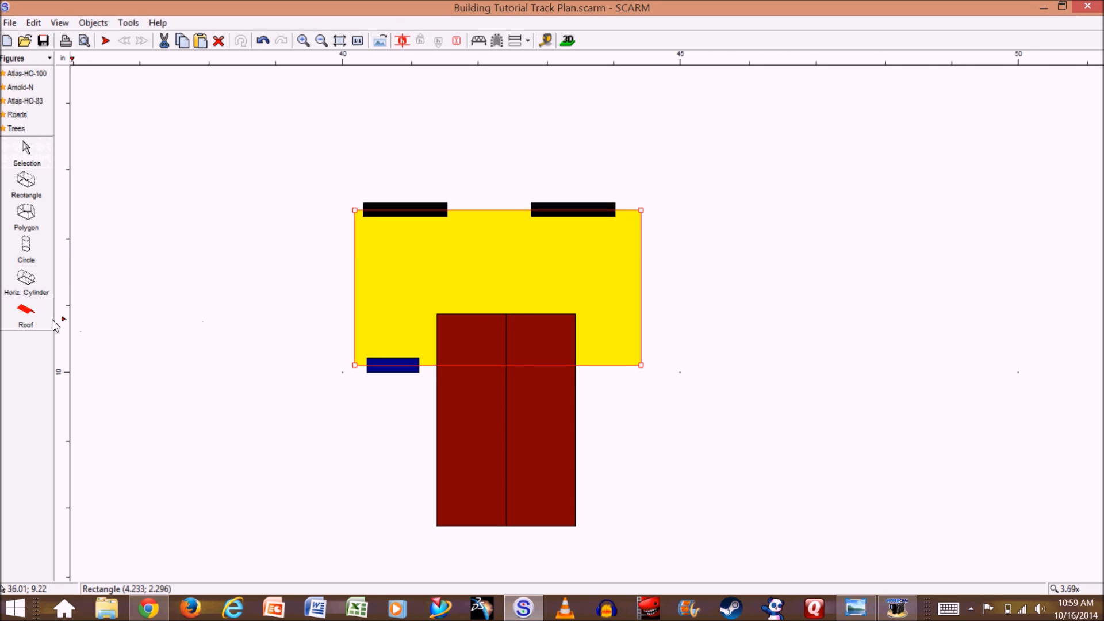
pyautogui.click(27, 316)
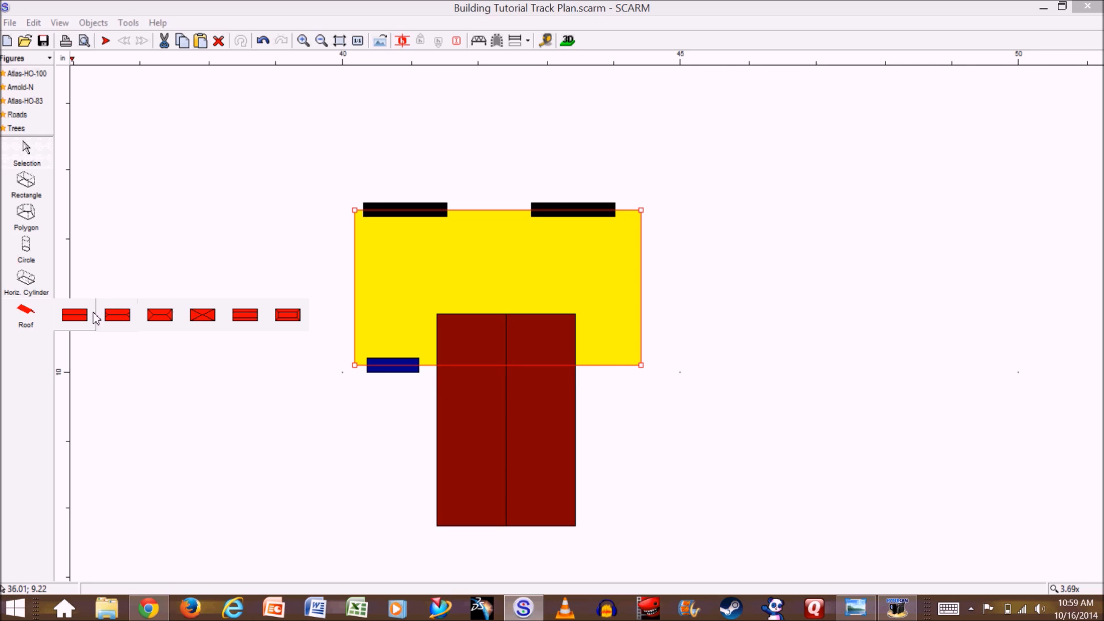
pyautogui.click(79, 320)
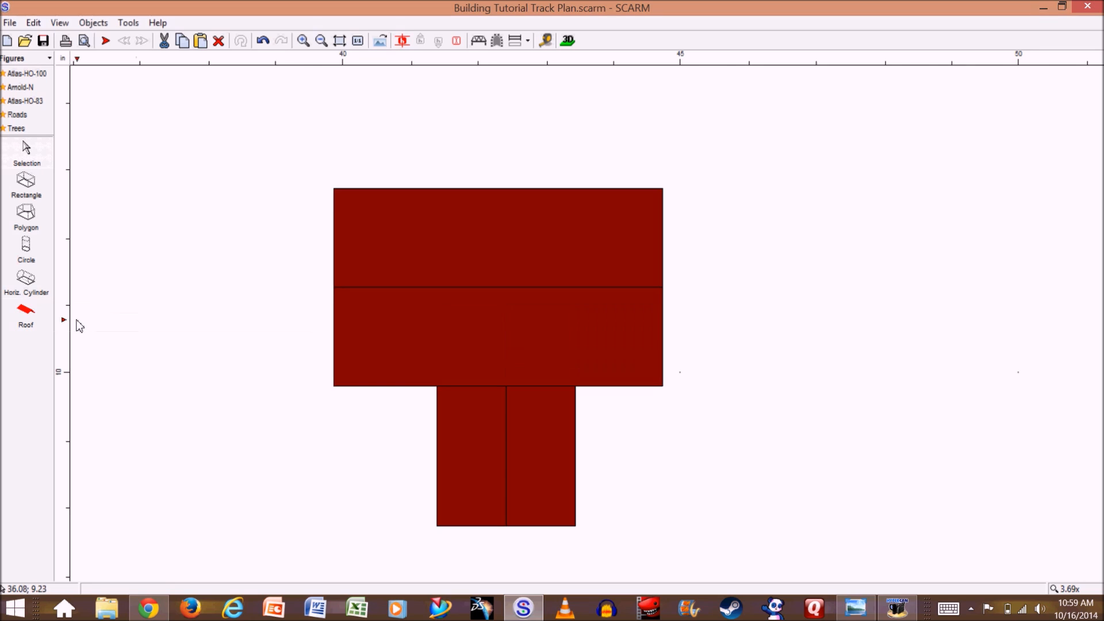
pyautogui.click(568, 40)
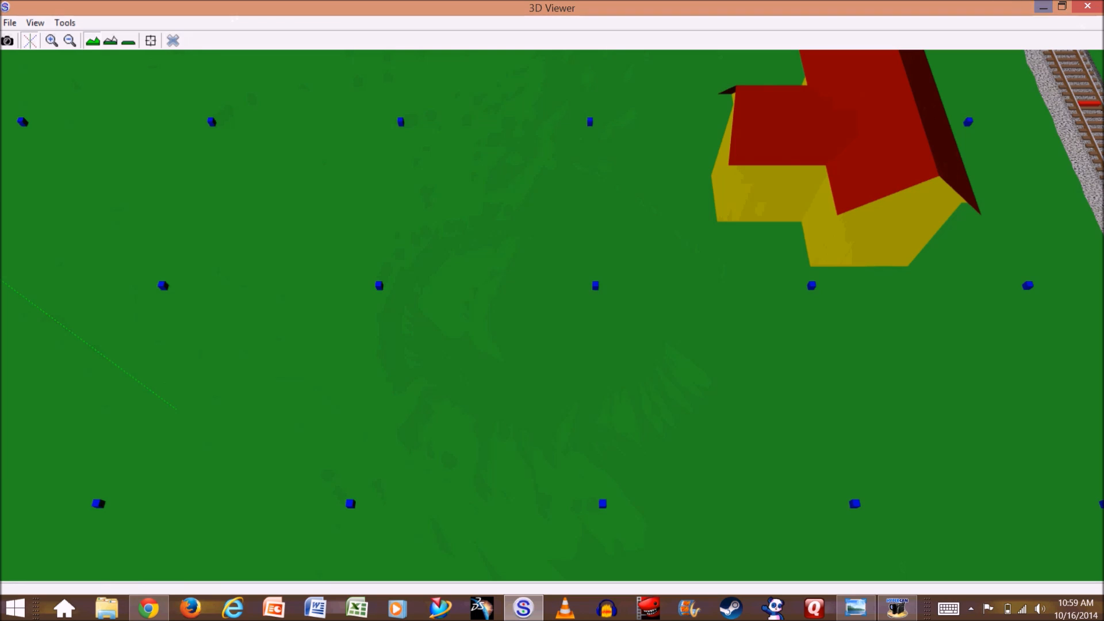
pyautogui.click(1089, 8)
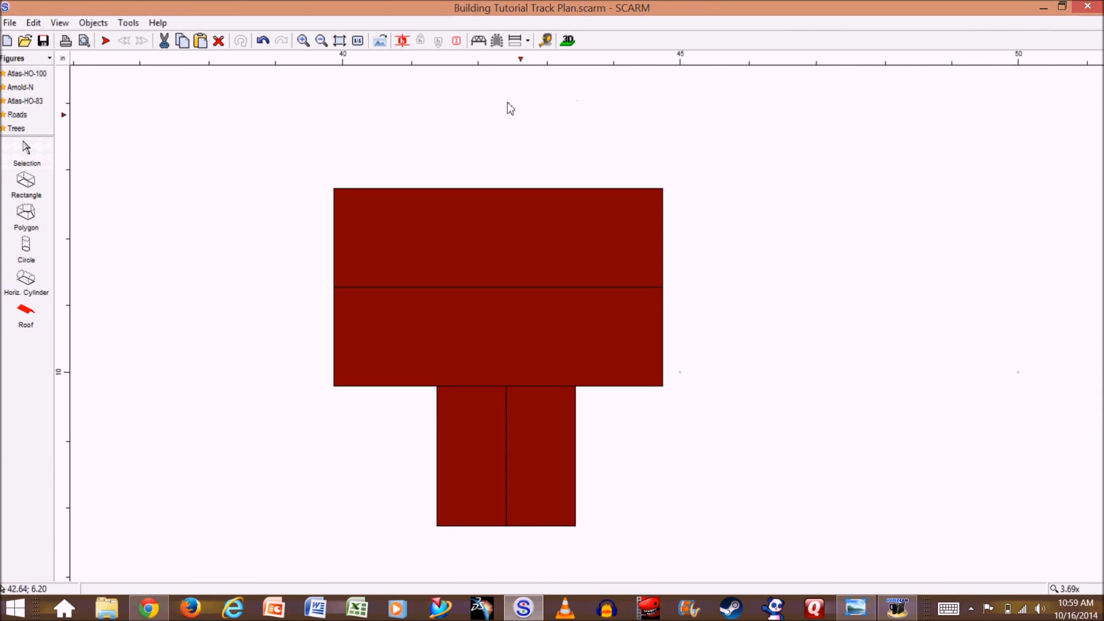
# - Set the height of the front section's roof to 1 inch
pyautogui.click(533, 474)
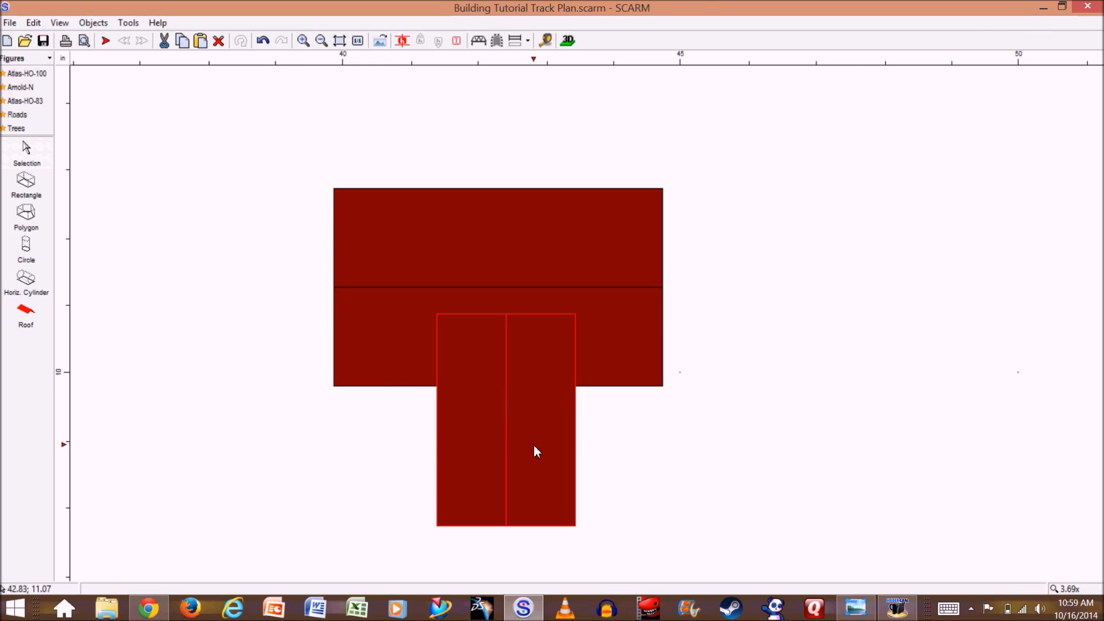
pyautogui.rightClick(534, 446)
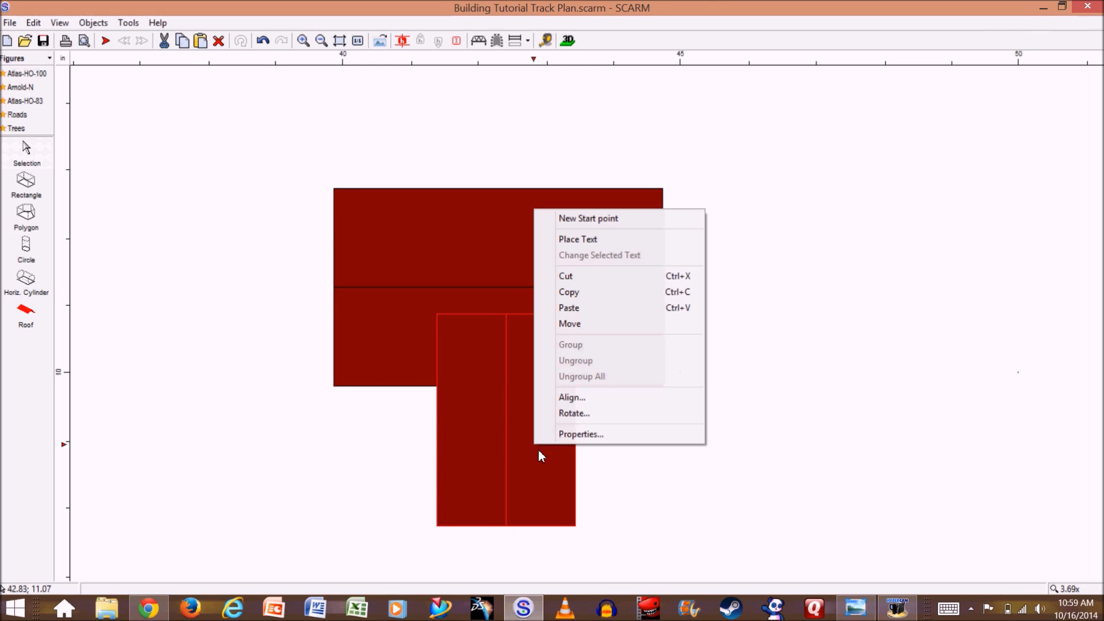
pyautogui.click(590, 435)
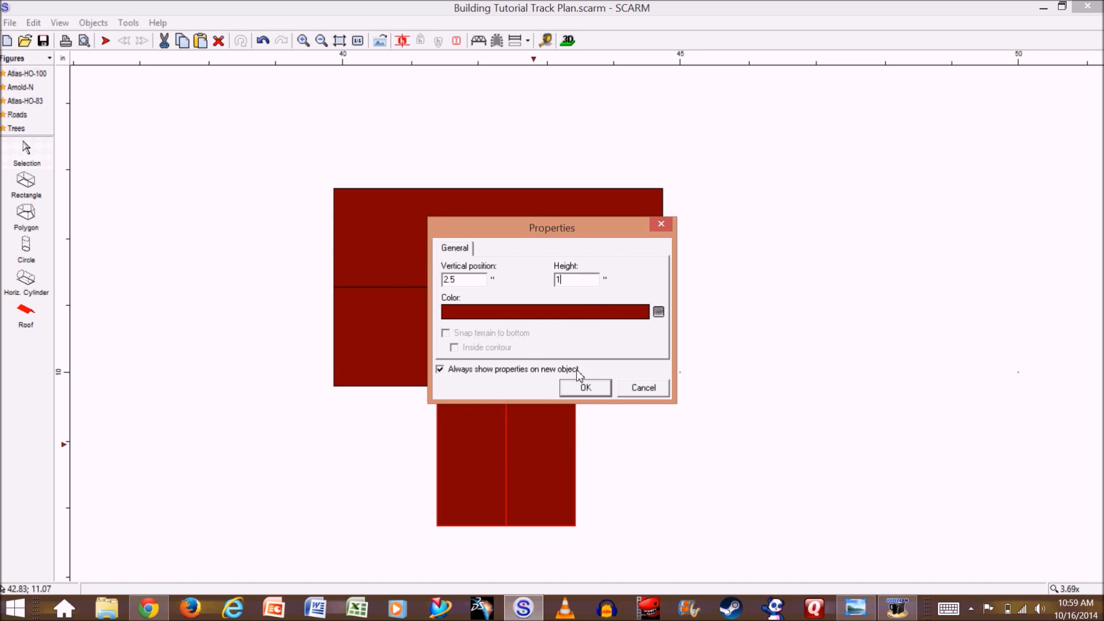
pyautogui.click(585, 388)
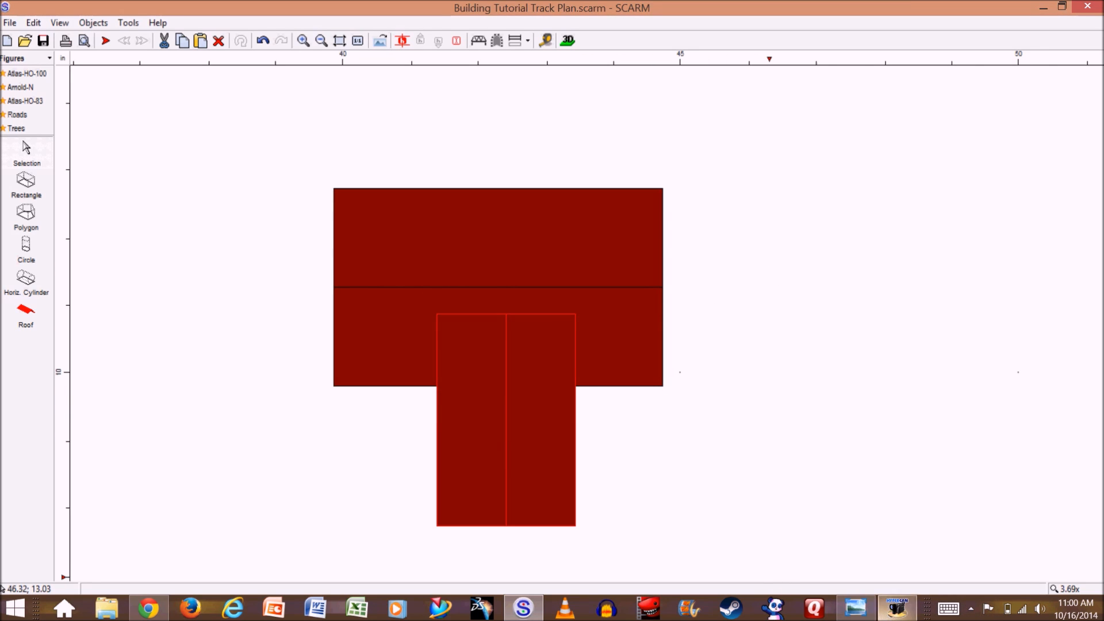
# - Review the reference photo of the real house and inspect the modelled roofs from several angles in 3D
pyautogui.click(855, 608)
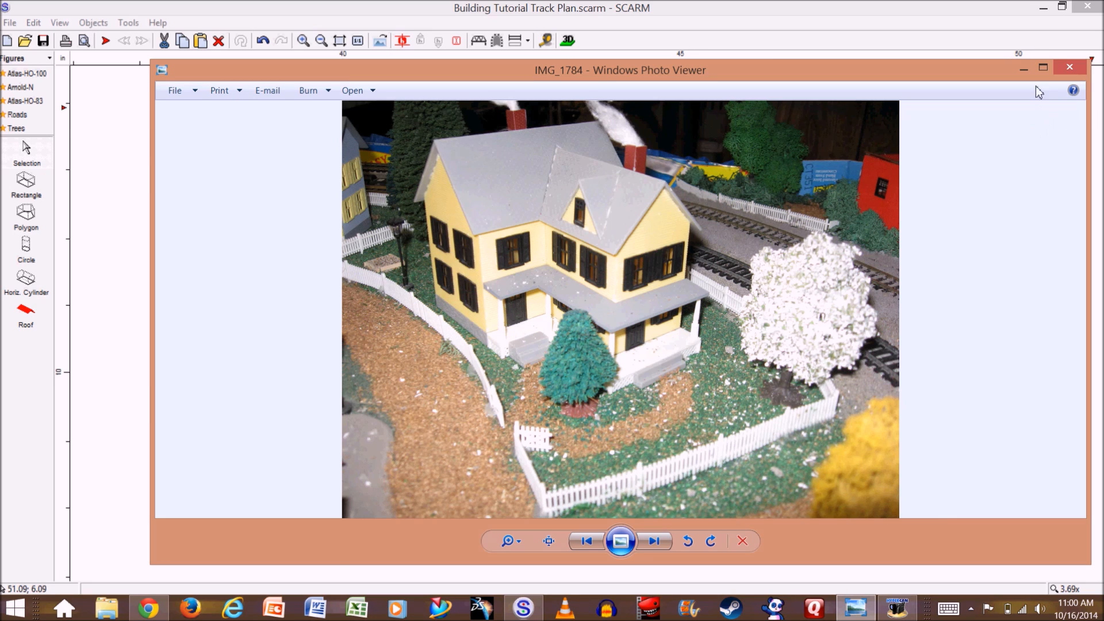
pyautogui.click(1023, 68)
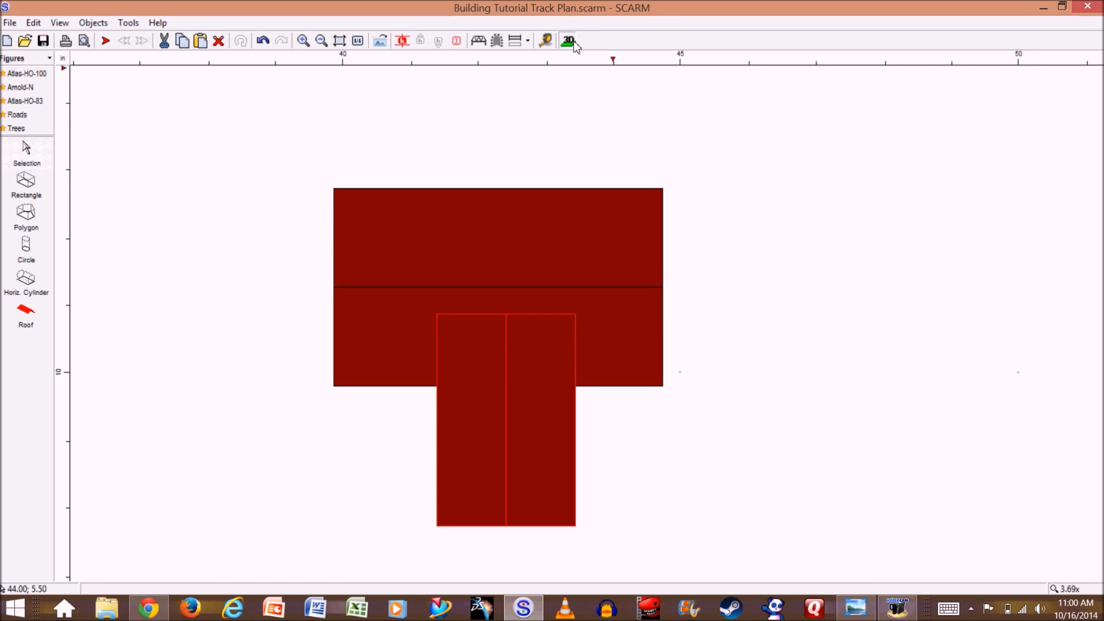
pyautogui.click(568, 40)
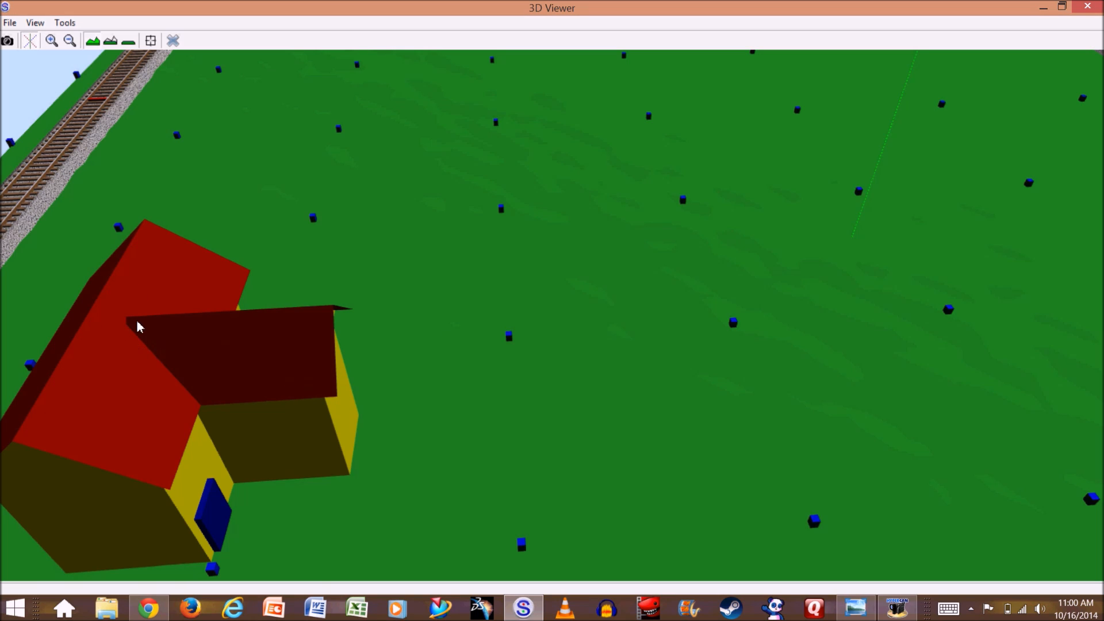
pyautogui.moveTo(195, 377); pyautogui.dragTo(314, 420)
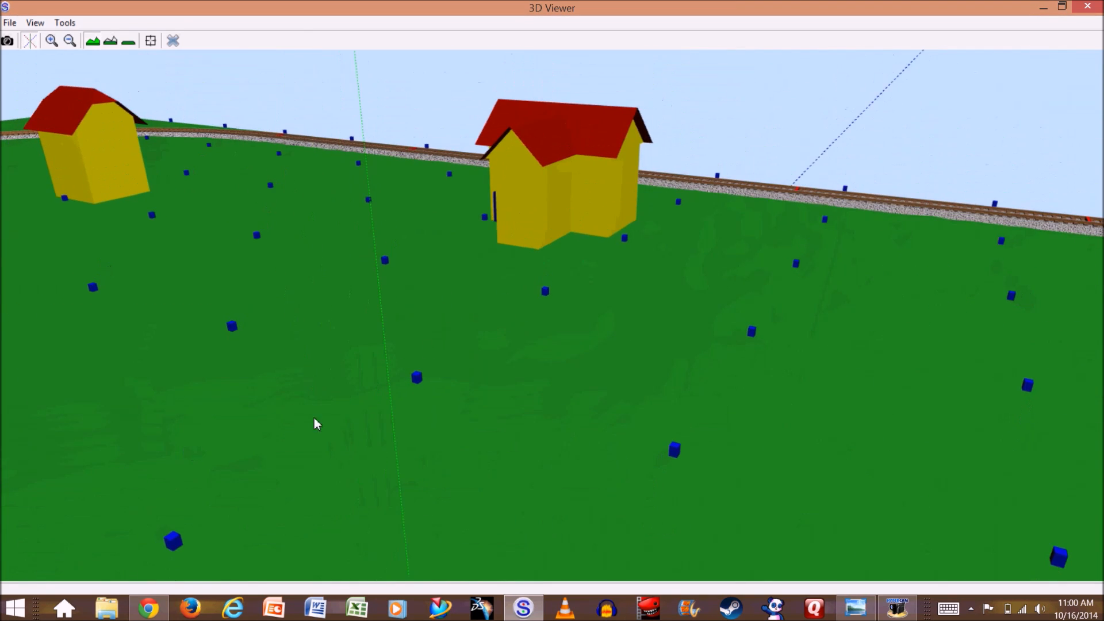
pyautogui.click(173, 40)
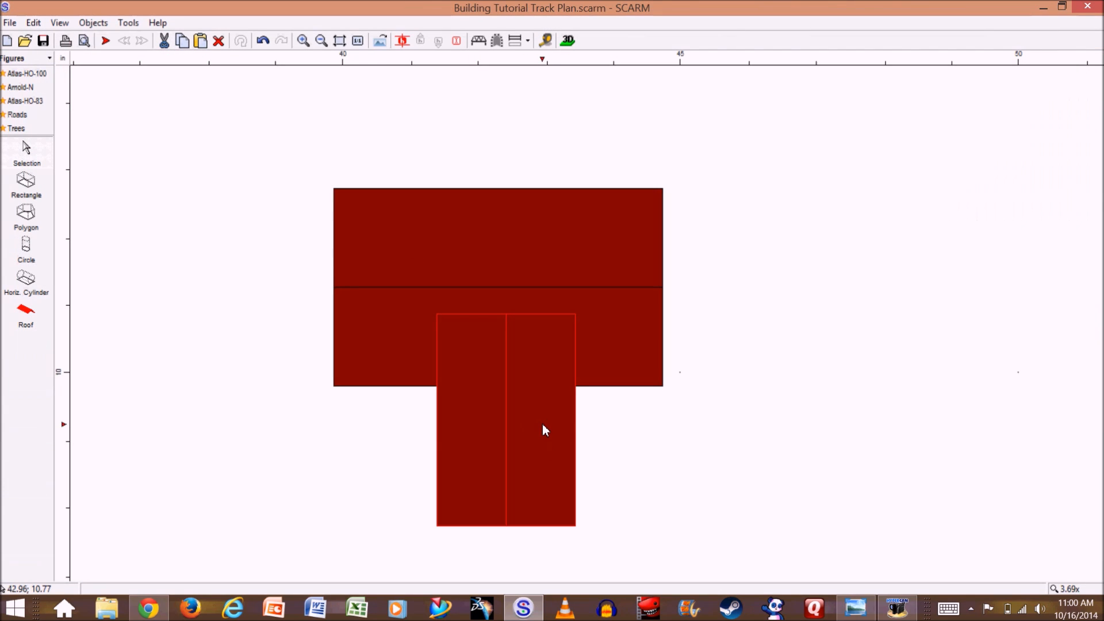
# - Delete the front section's roof and draw a white rectangle about 0.53 by 0.57 inches inside its side edge, with vertical position 2.5 and height 0
pyautogui.press('Delete')
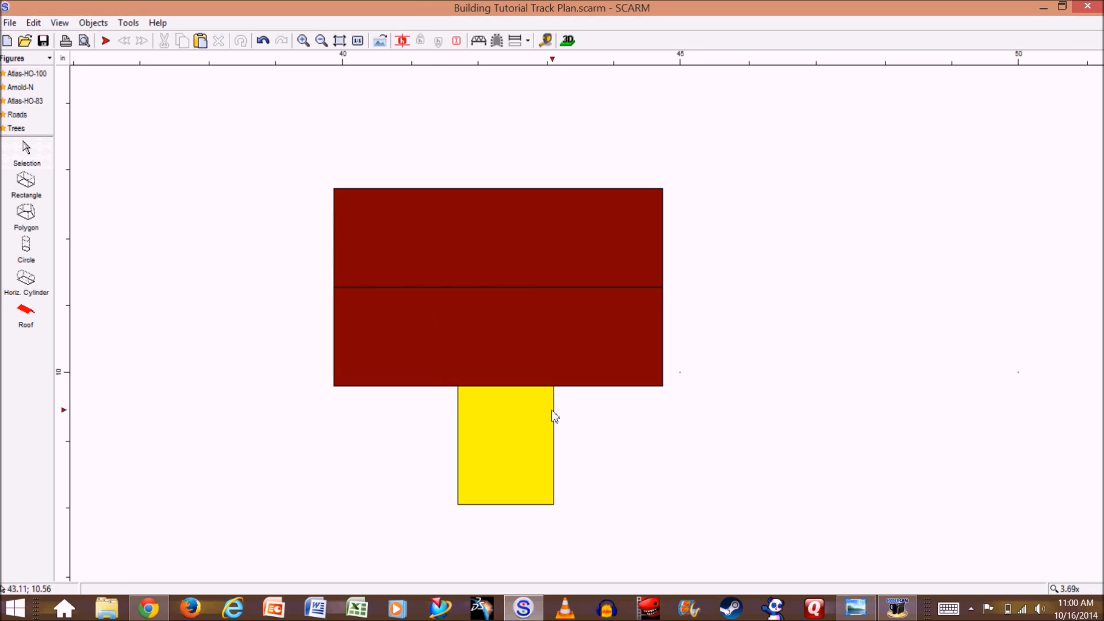
pyautogui.click(36, 196)
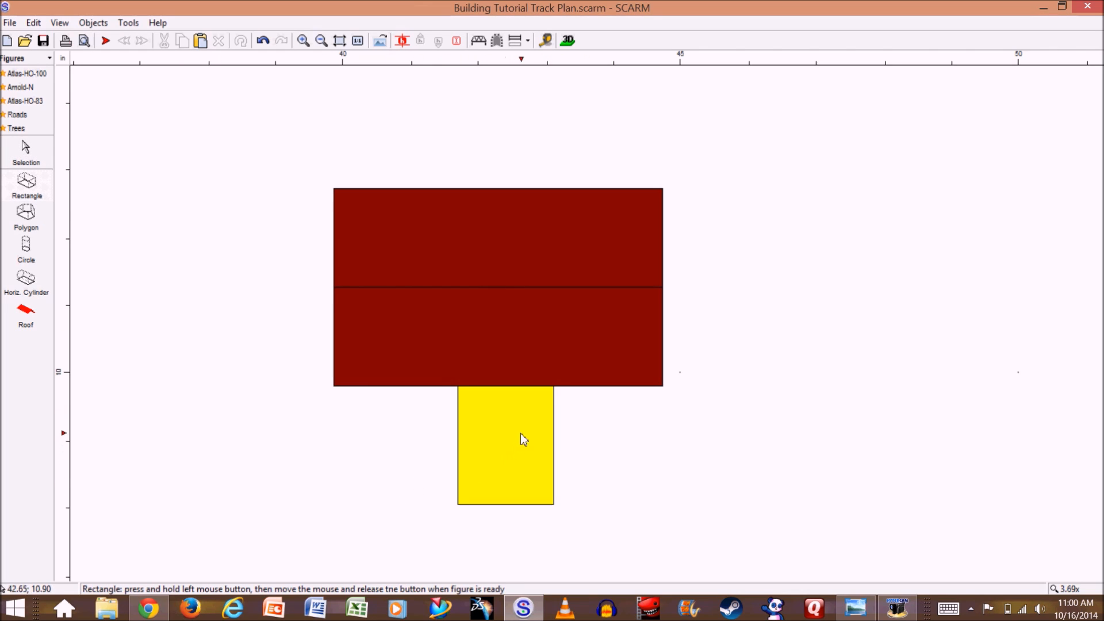
pyautogui.moveTo(519, 424); pyautogui.dragTo(554, 463)
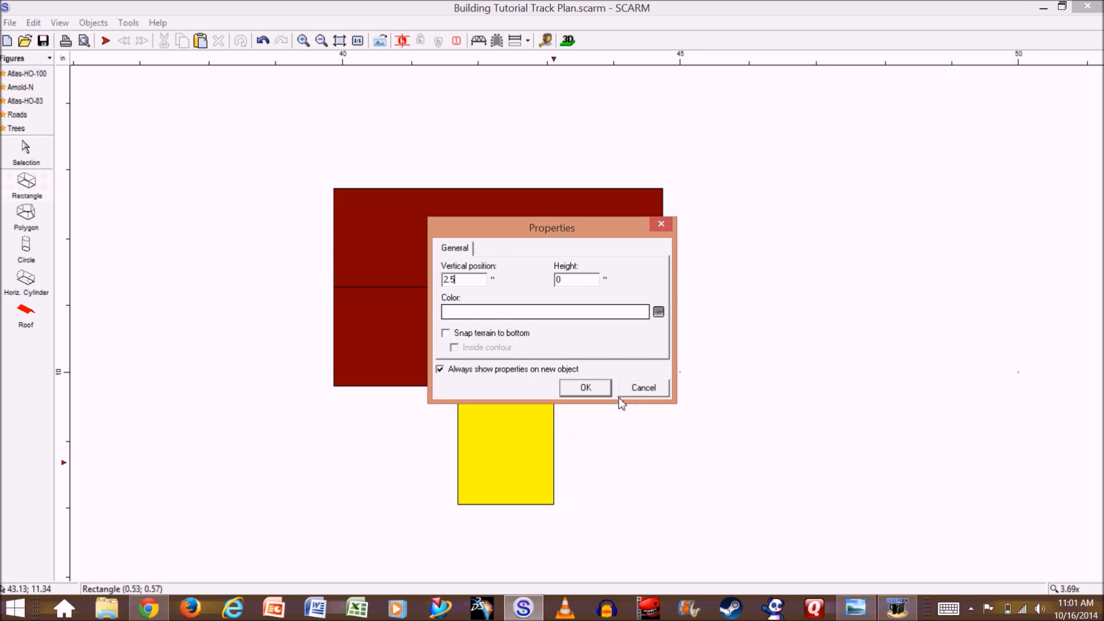
pyautogui.click(586, 389)
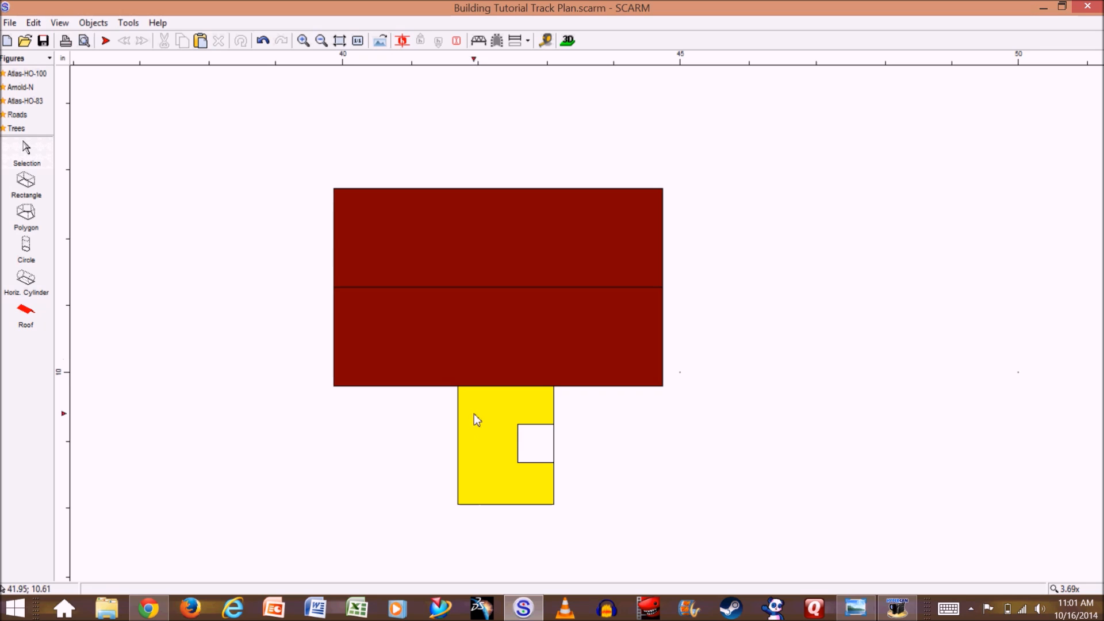
# - Add dark red gable roofs with lengthwise ridges over the small white rectangle and over the yellow front section
pyautogui.click(544, 454)
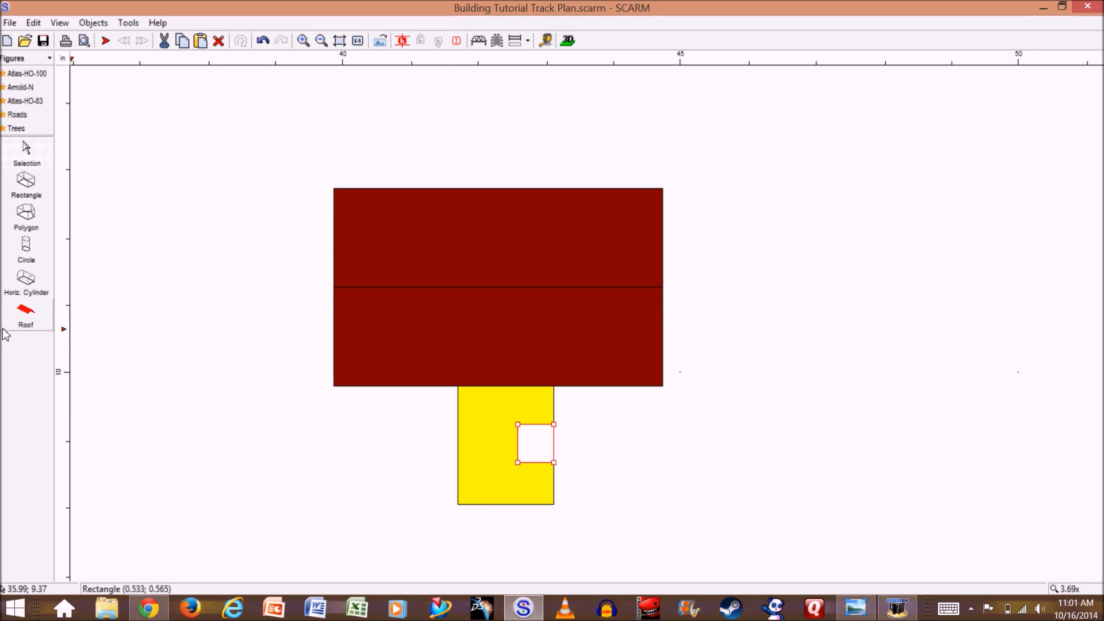
pyautogui.click(42, 320)
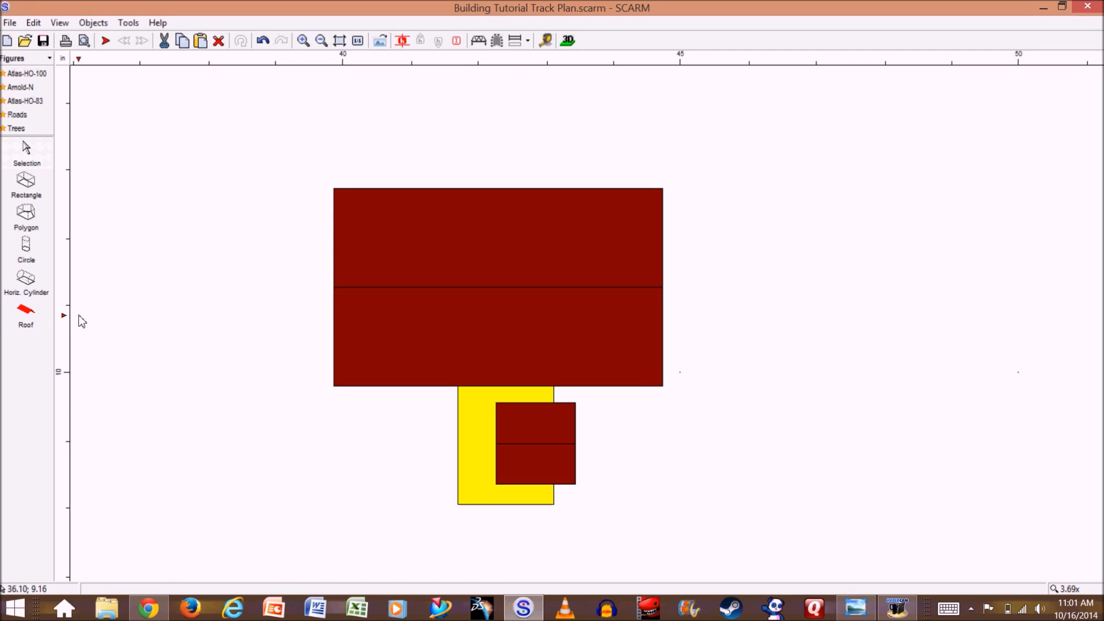
pyautogui.click(481, 496)
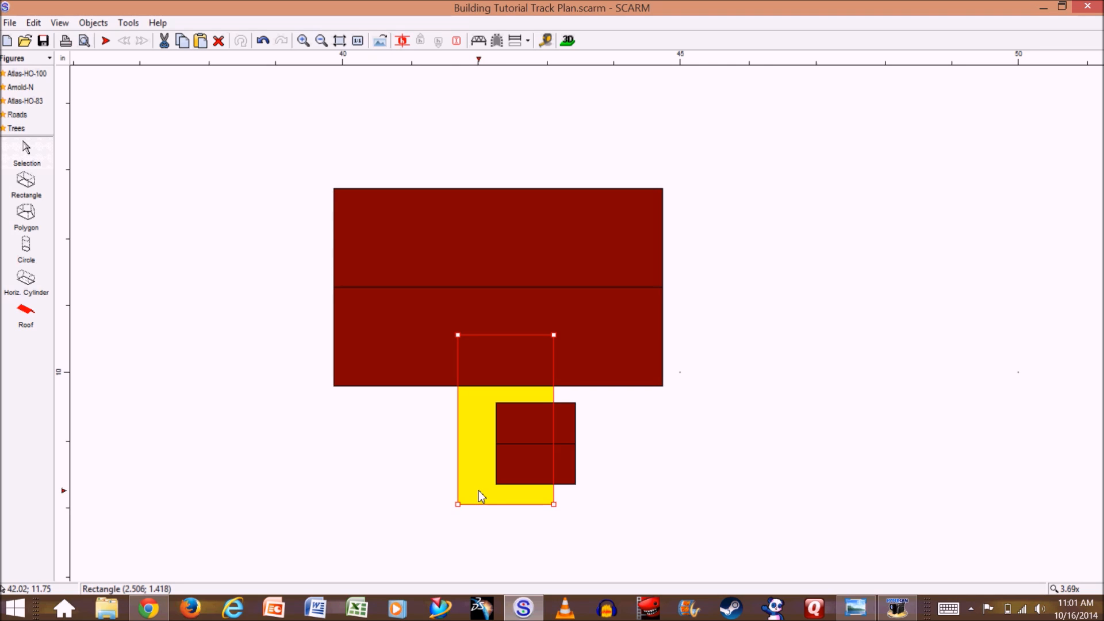
pyautogui.click(25, 183)
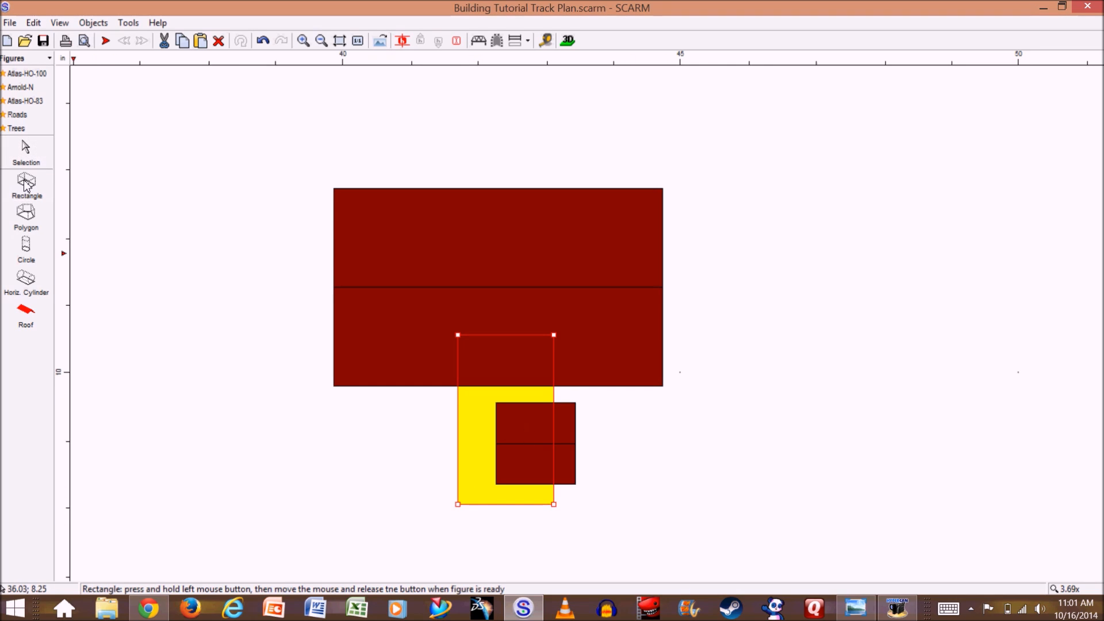
pyautogui.click(26, 314)
pyautogui.click(75, 315)
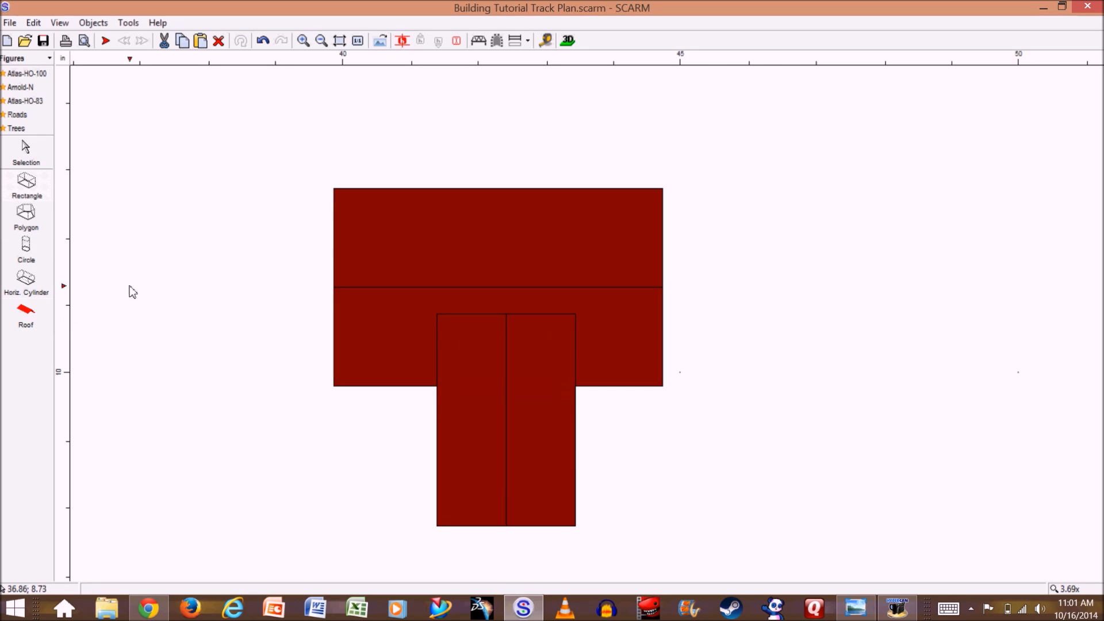
# - Inspect the front section's roof and the small side roof in the 3D view
pyautogui.click(568, 40)
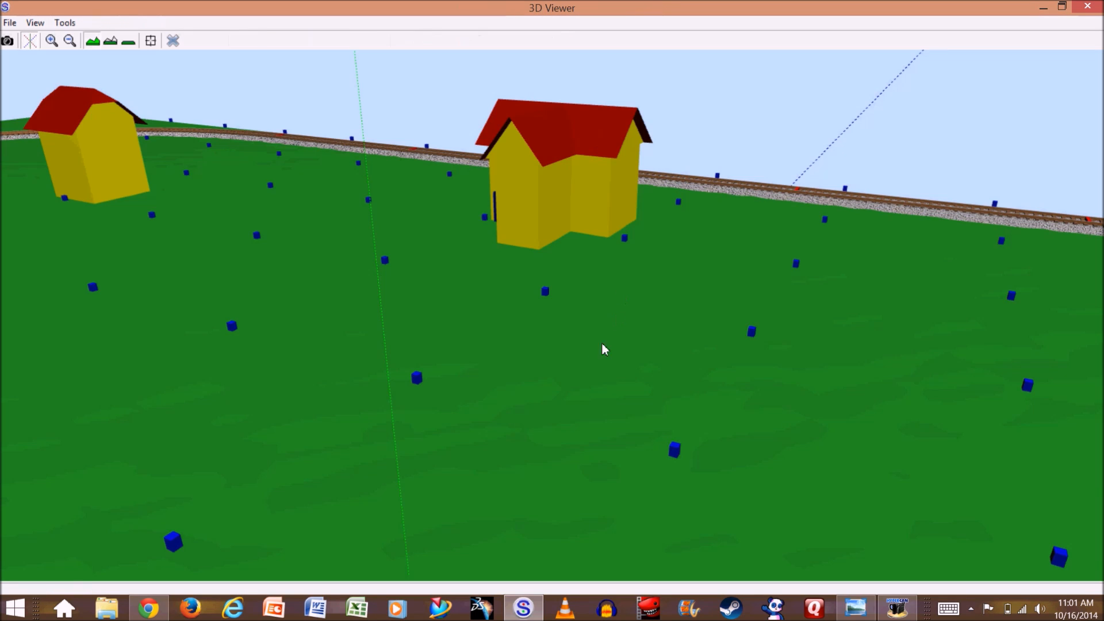
pyautogui.scroll(5, 568, 313)
pyautogui.moveTo(577, 323); pyautogui.dragTo(518, 288)
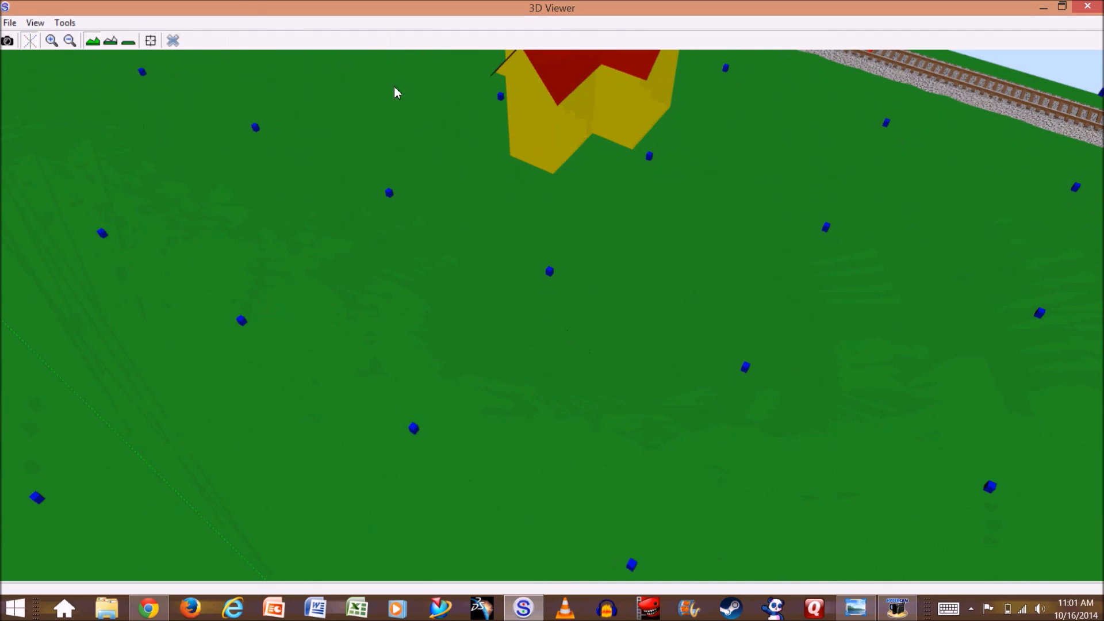
pyautogui.click(173, 42)
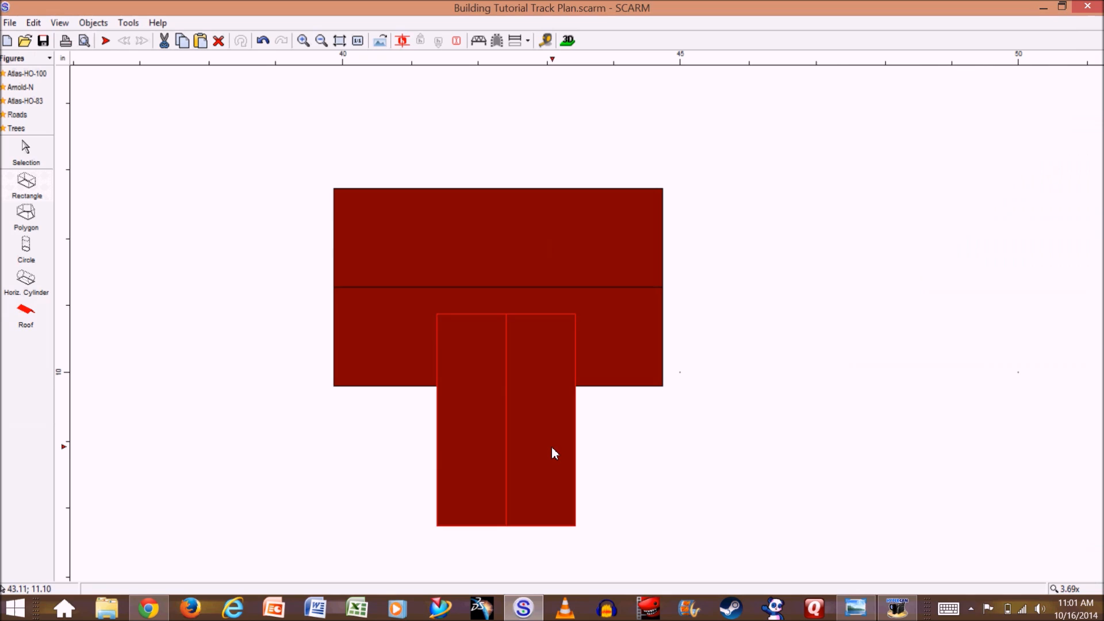
# - Remove the front section's roof and the small roof over the white rectangle
pyautogui.hotkey('ctrl', 'z')
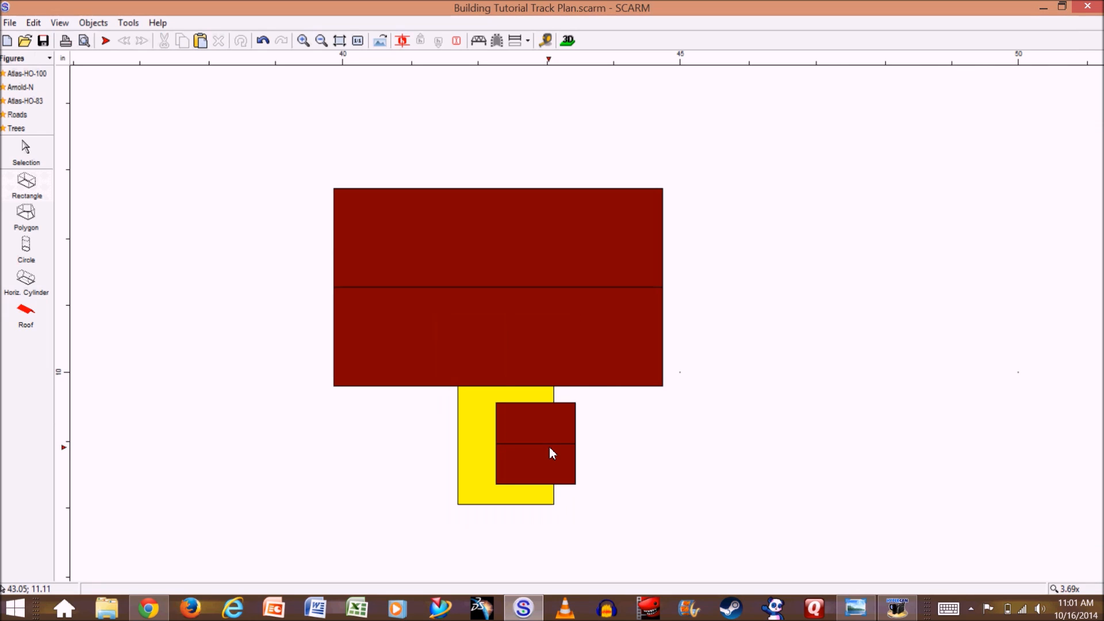
pyautogui.click(541, 477)
pyautogui.press('Delete')
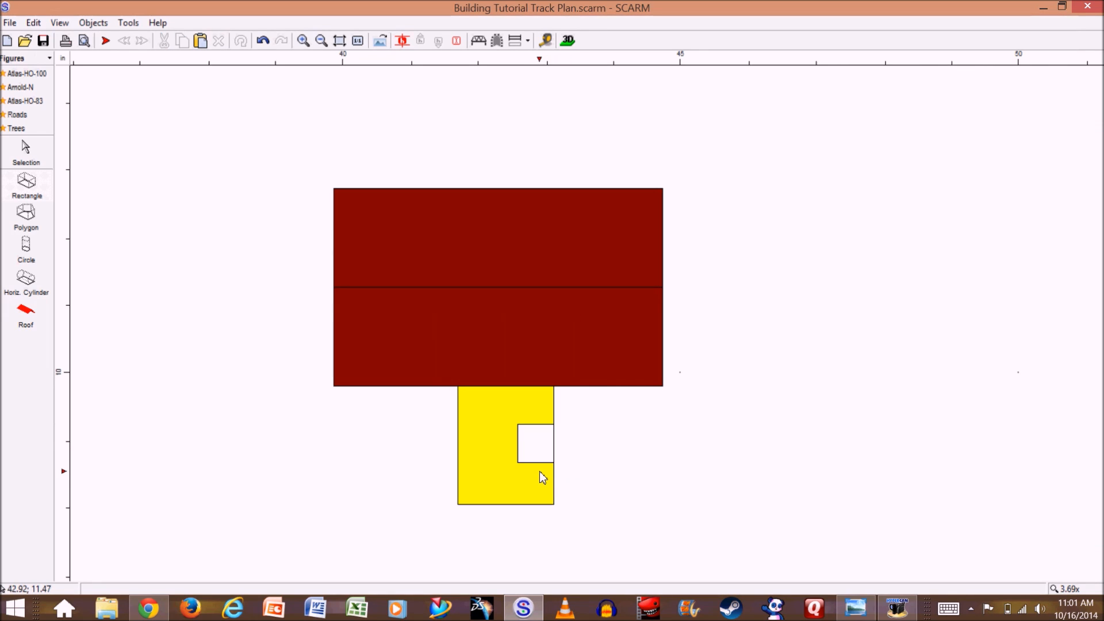
pyautogui.click(534, 454)
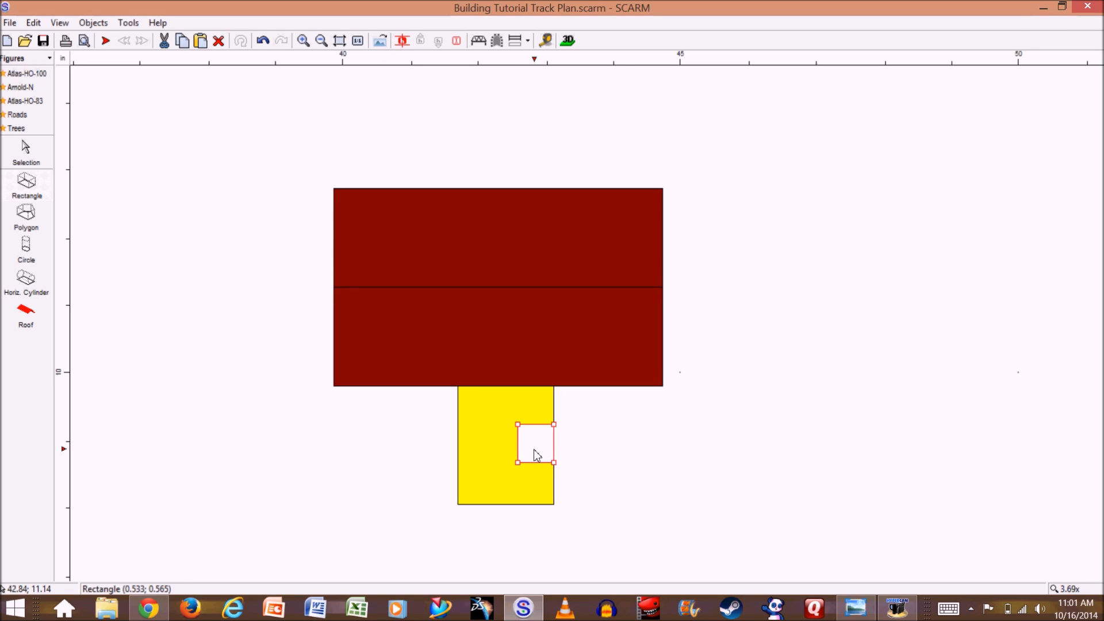
pyautogui.rightClick(535, 454)
pyautogui.click(616, 503)
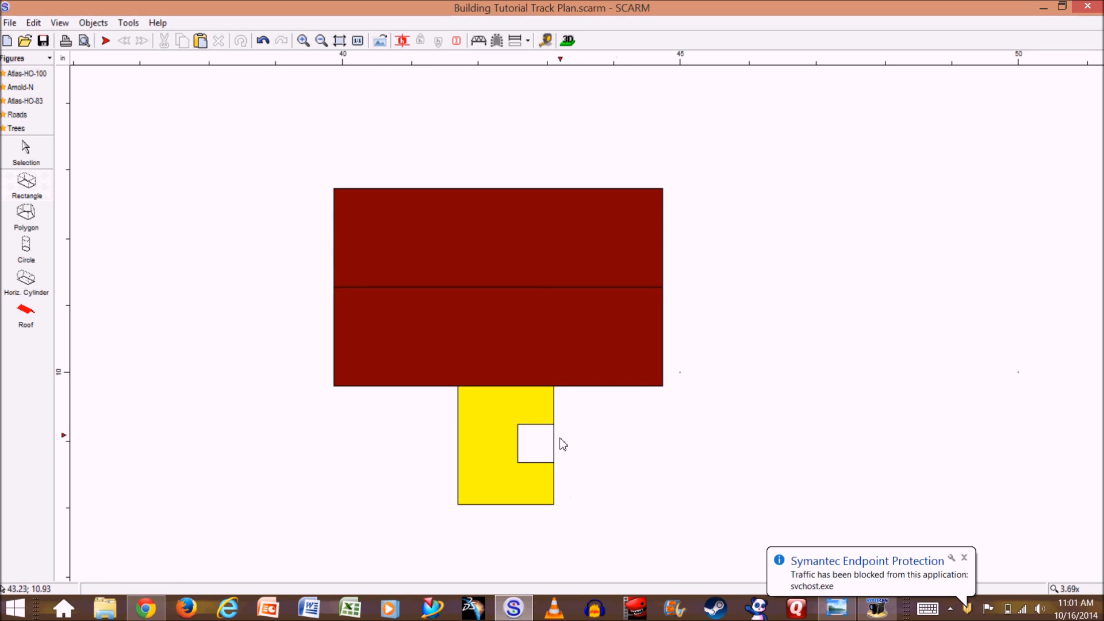
# - Add a gable roof over the small white rectangle beside the front section and set the roof's height to 1.2 inches
pyautogui.click(537, 454)
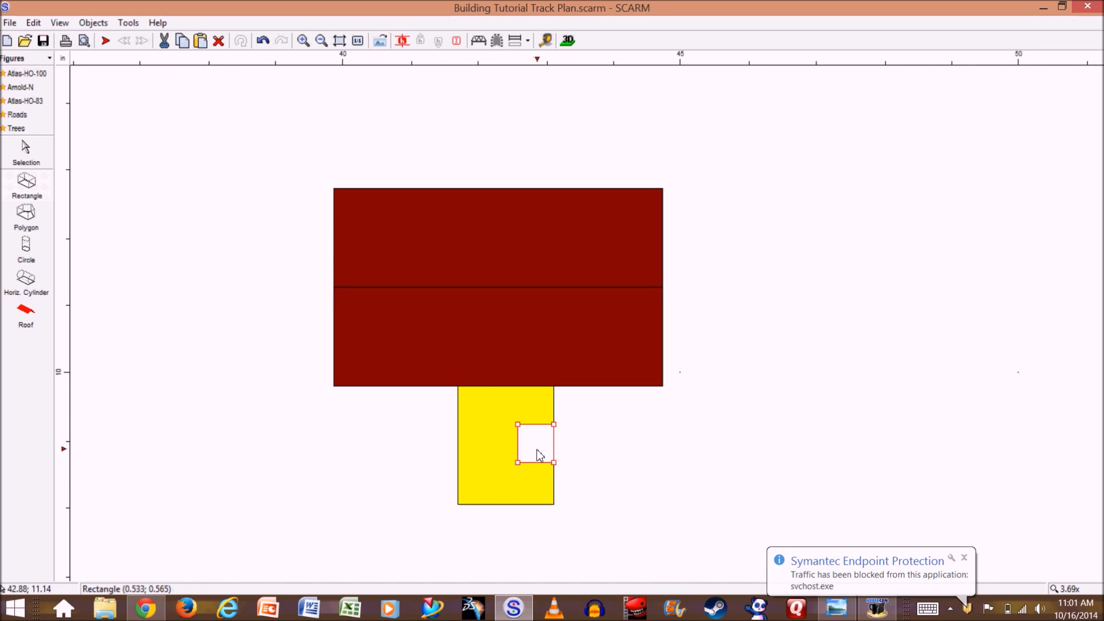
pyautogui.click(31, 321)
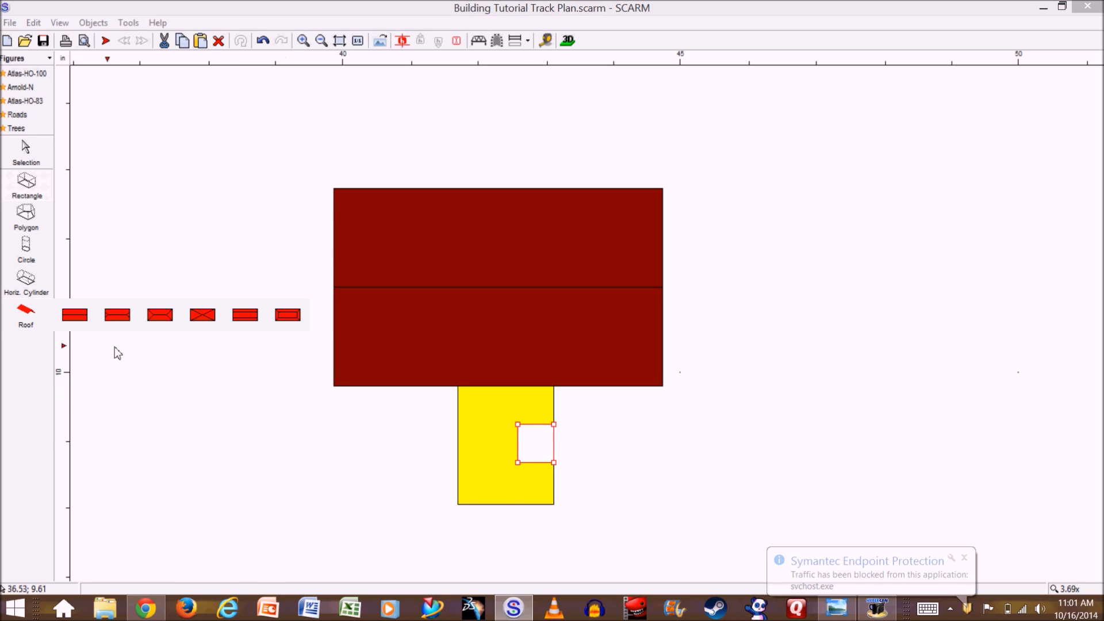
pyautogui.click(75, 314)
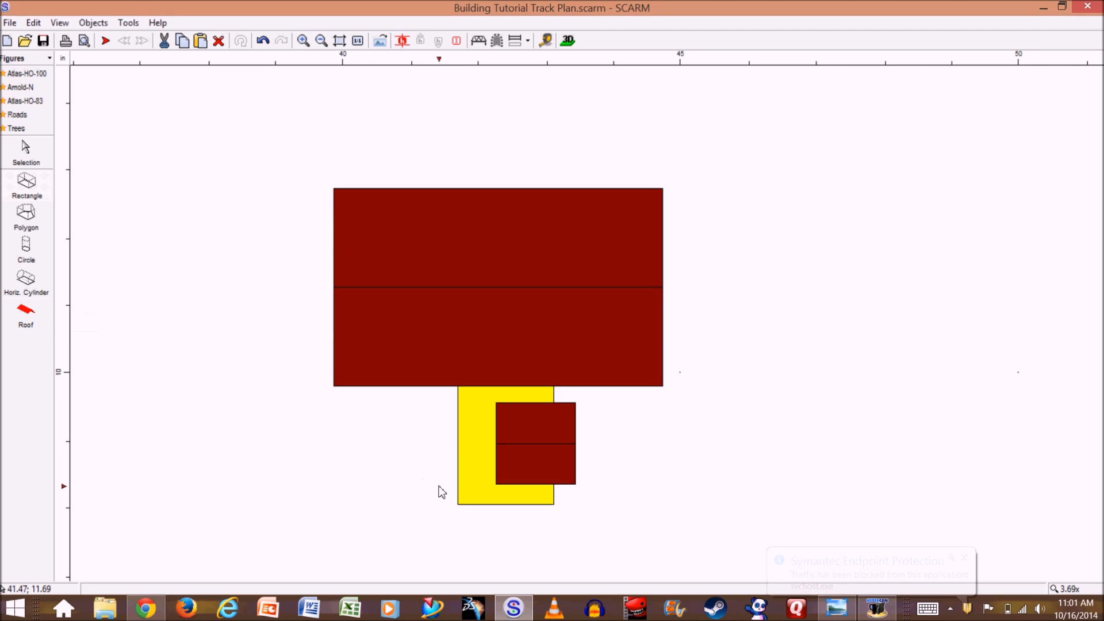
pyautogui.rightClick(536, 461)
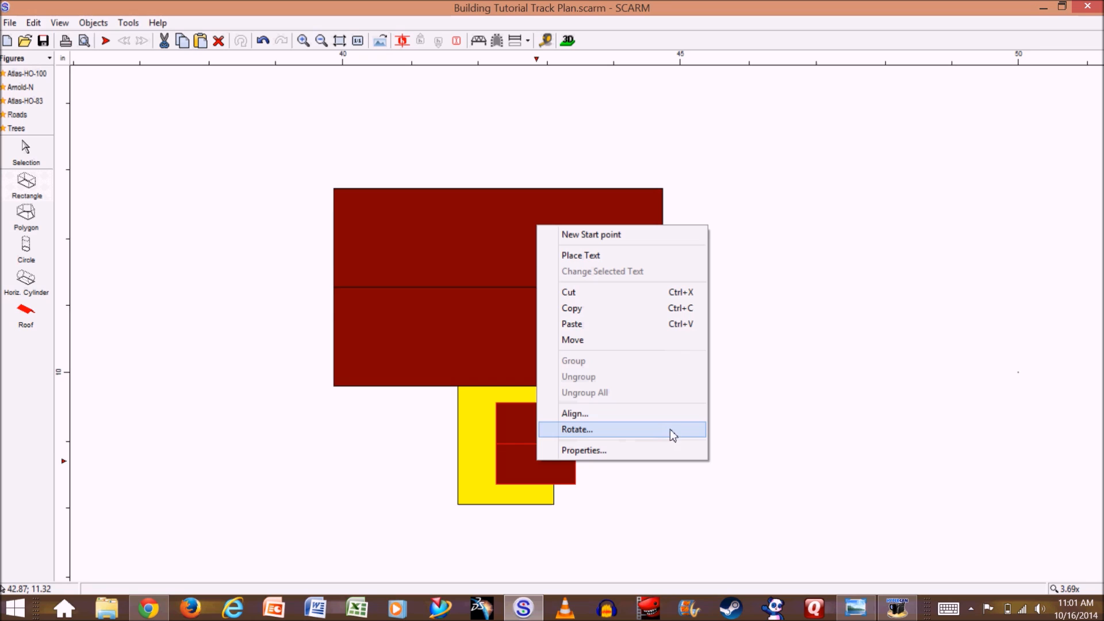
pyautogui.click(622, 454)
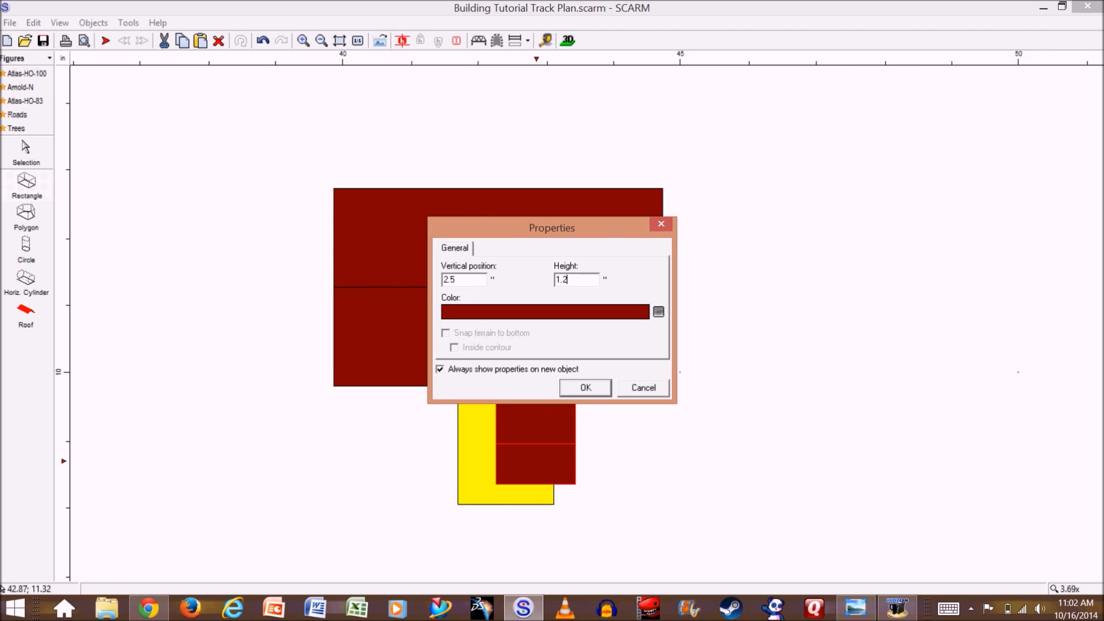
pyautogui.press('Return')
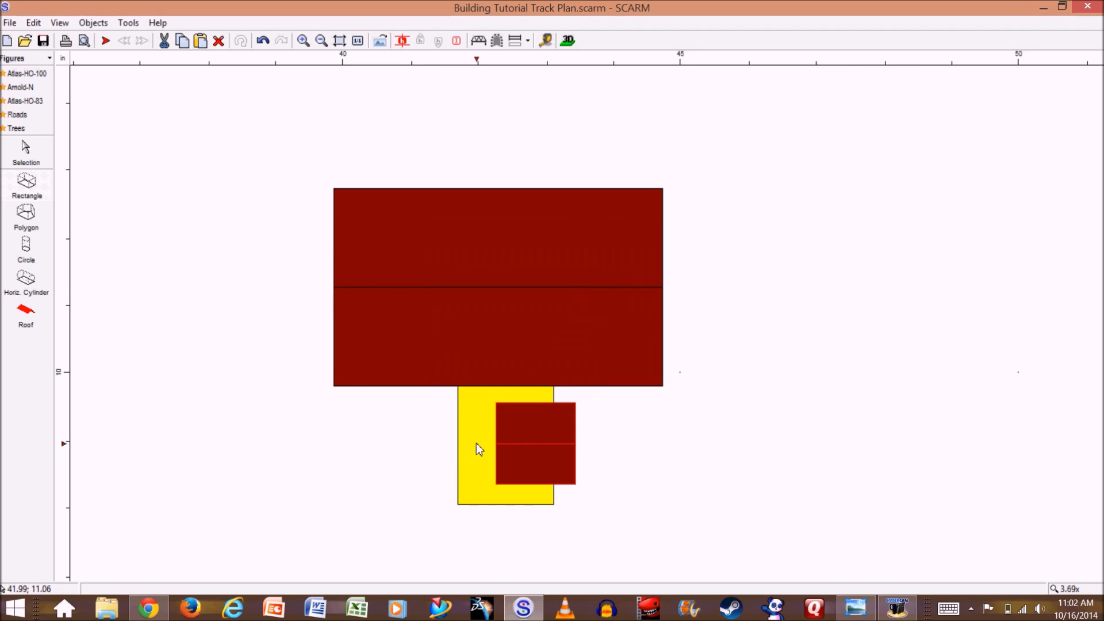
# - Cover the yellow front section with a lengthwise gable roof and check the dormer in the 3D view
pyautogui.click(473, 463)
pyautogui.click(26, 316)
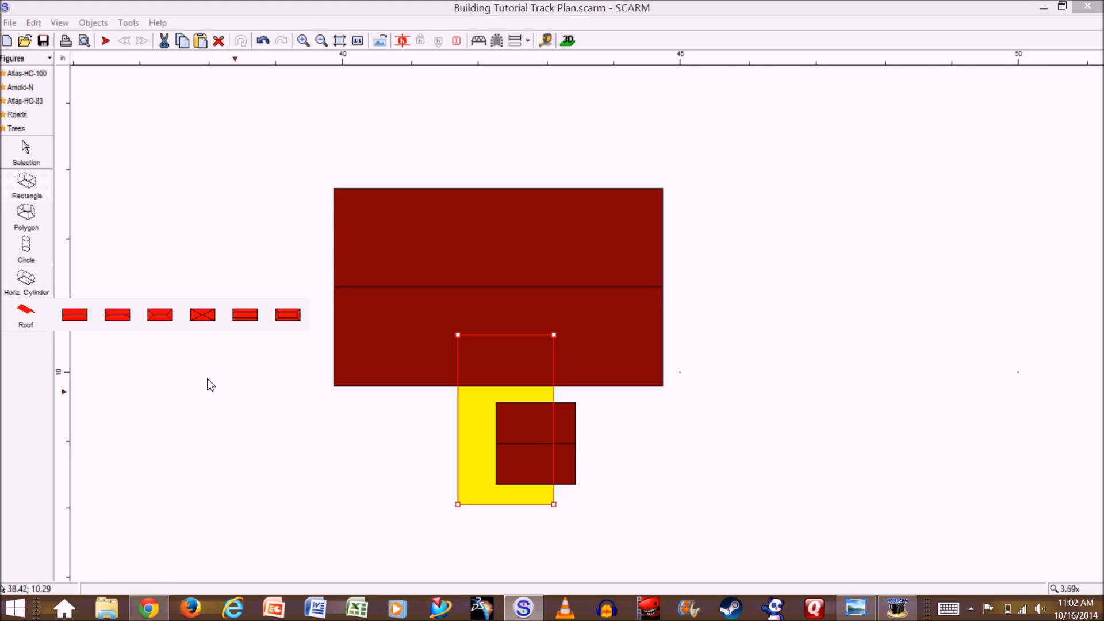
pyautogui.click(84, 318)
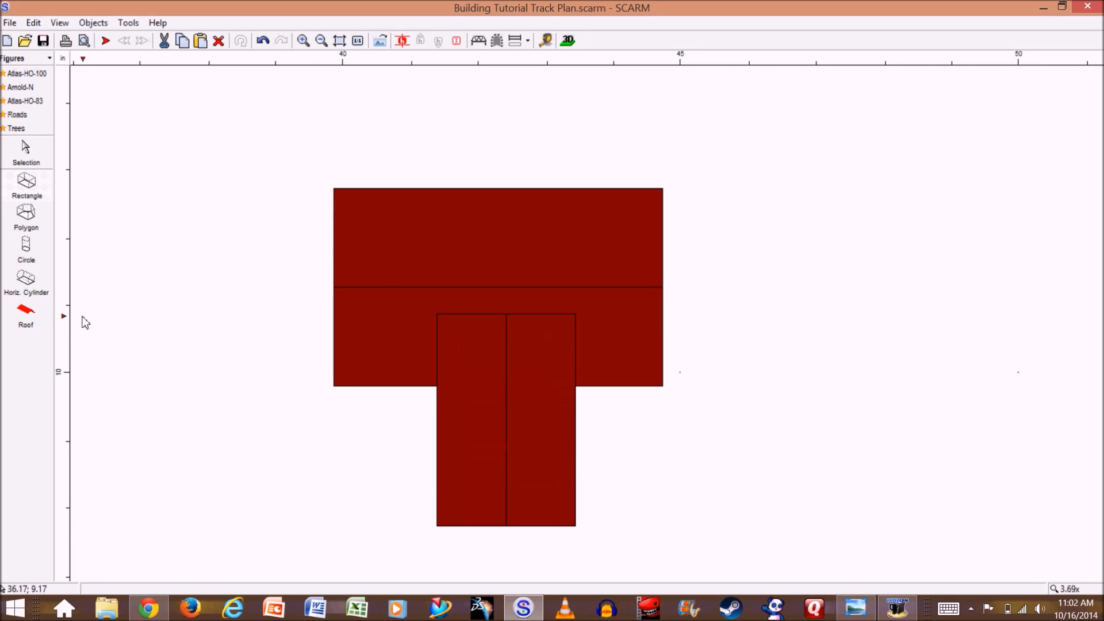
pyautogui.click(567, 40)
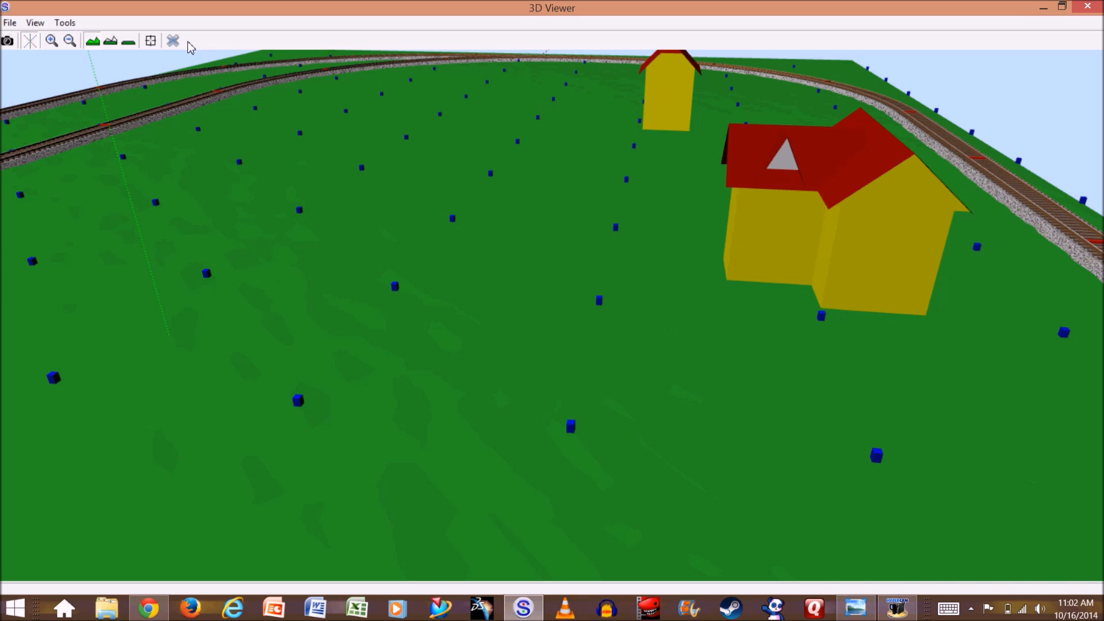
pyautogui.click(173, 41)
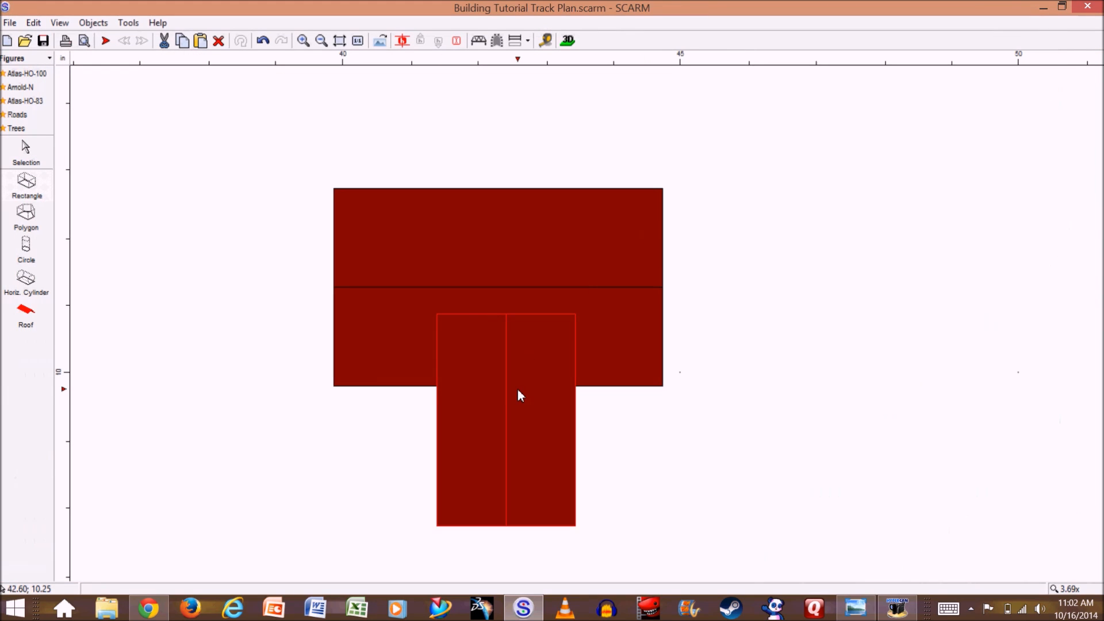
# - Delete the front section's roof and the small dormer roof beneath it
pyautogui.press('Delete')
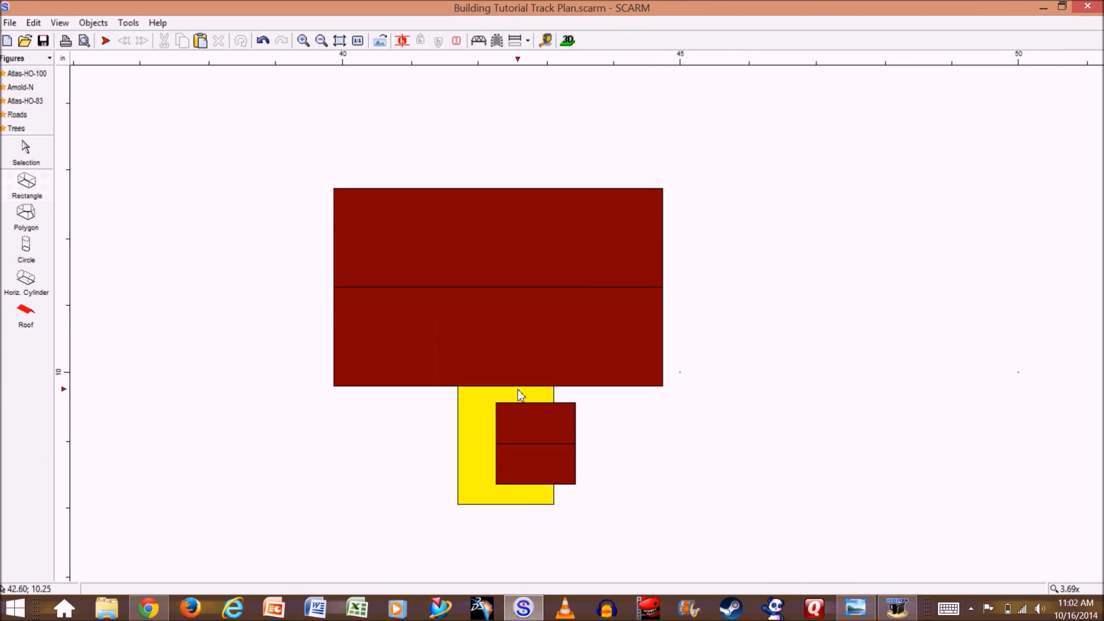
pyautogui.click(522, 438)
pyautogui.press('Delete')
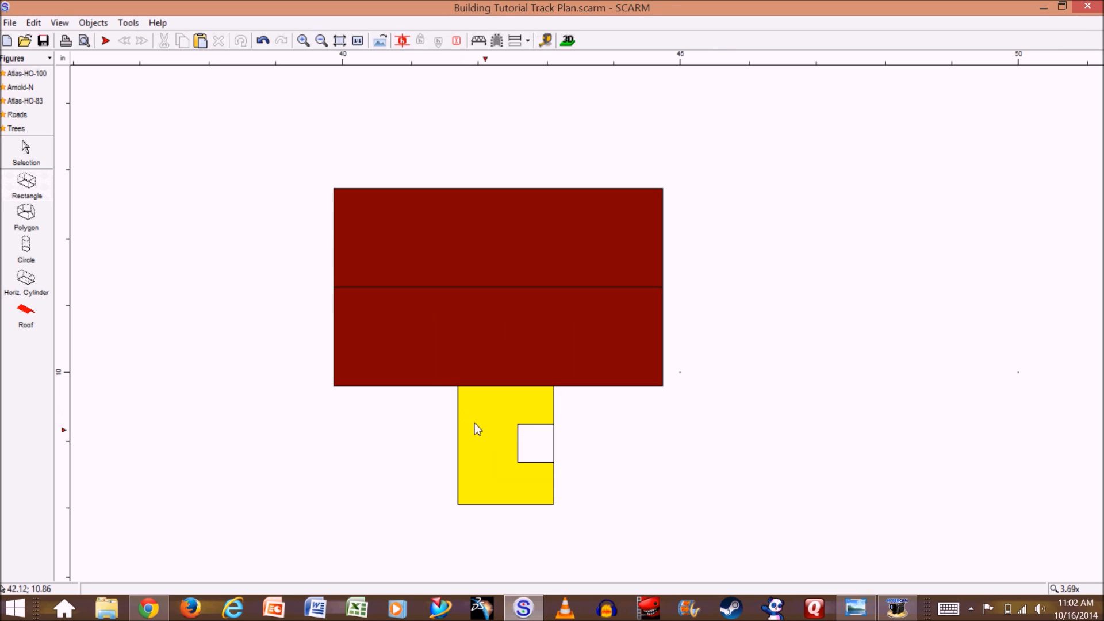
# - Change the small white dormer rectangle's colour to the bright yellow of the house walls
pyautogui.click(534, 446)
pyautogui.rightClick(536, 443)
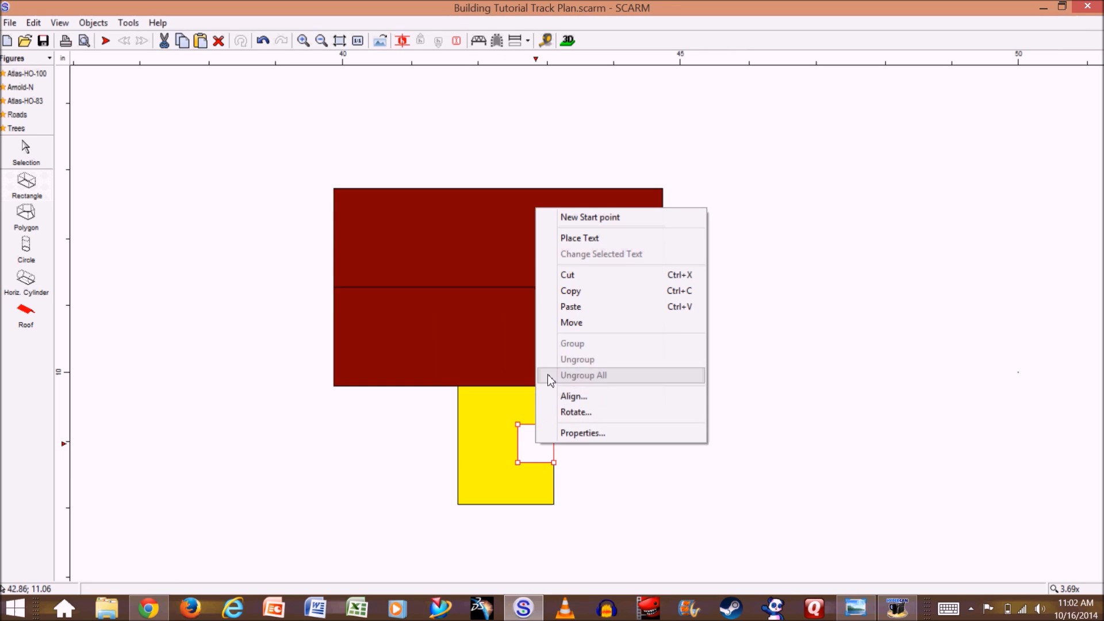
pyautogui.click(582, 433)
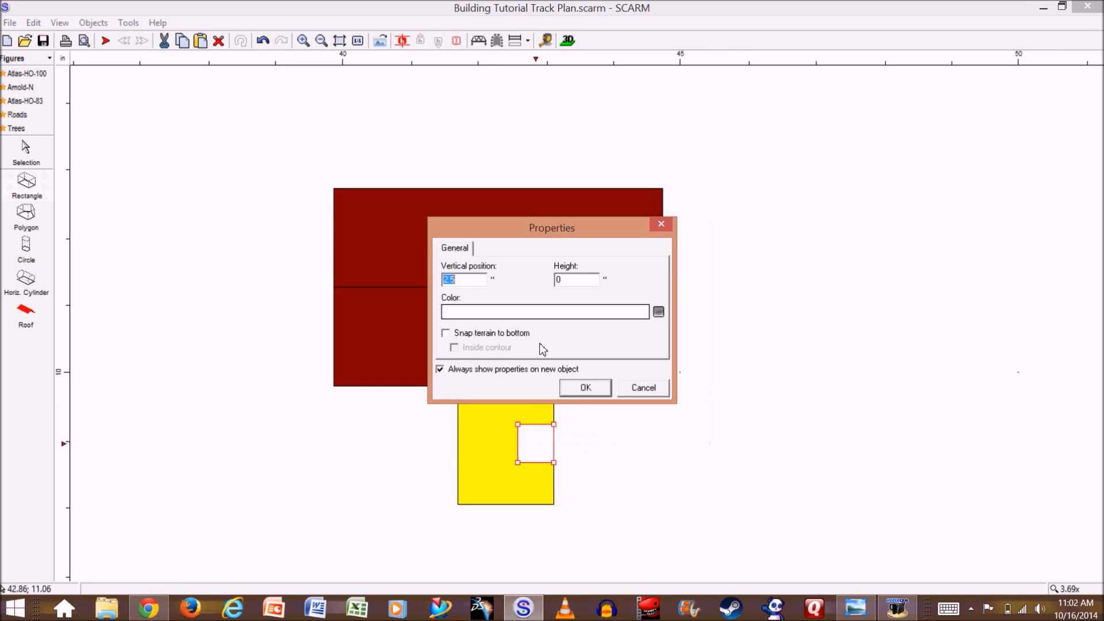
pyautogui.click(566, 312)
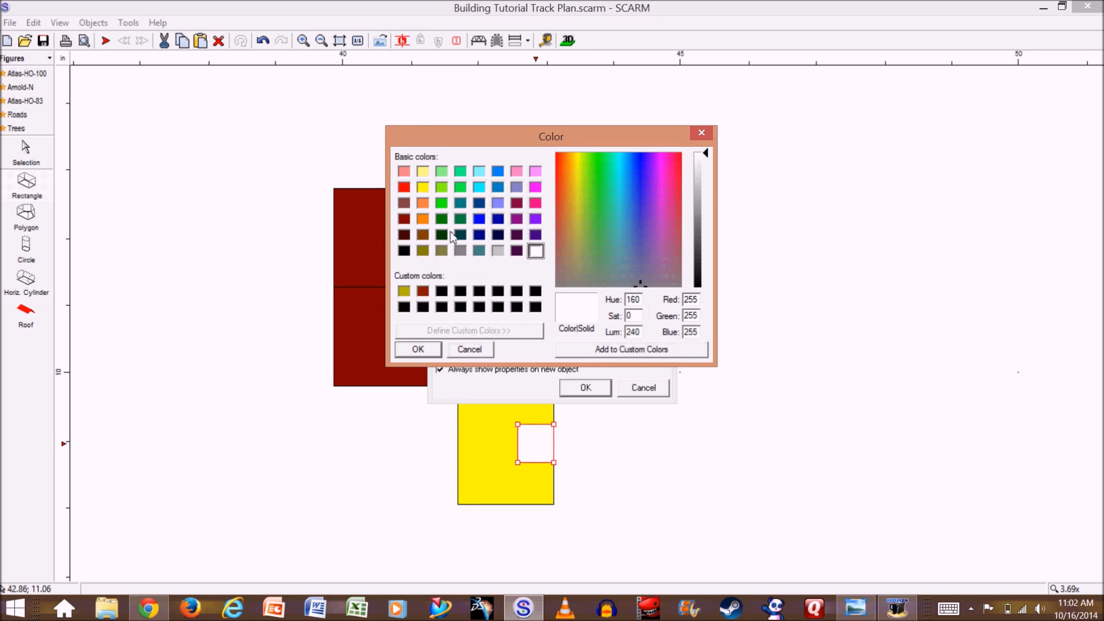
pyautogui.click(423, 187)
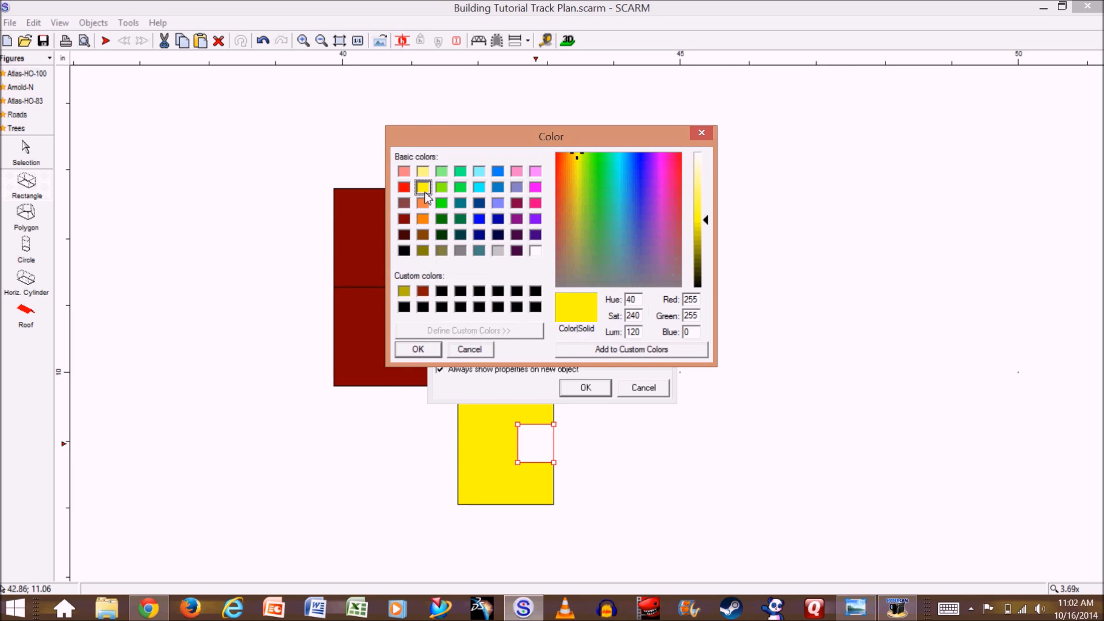
pyautogui.click(418, 349)
pyautogui.click(595, 389)
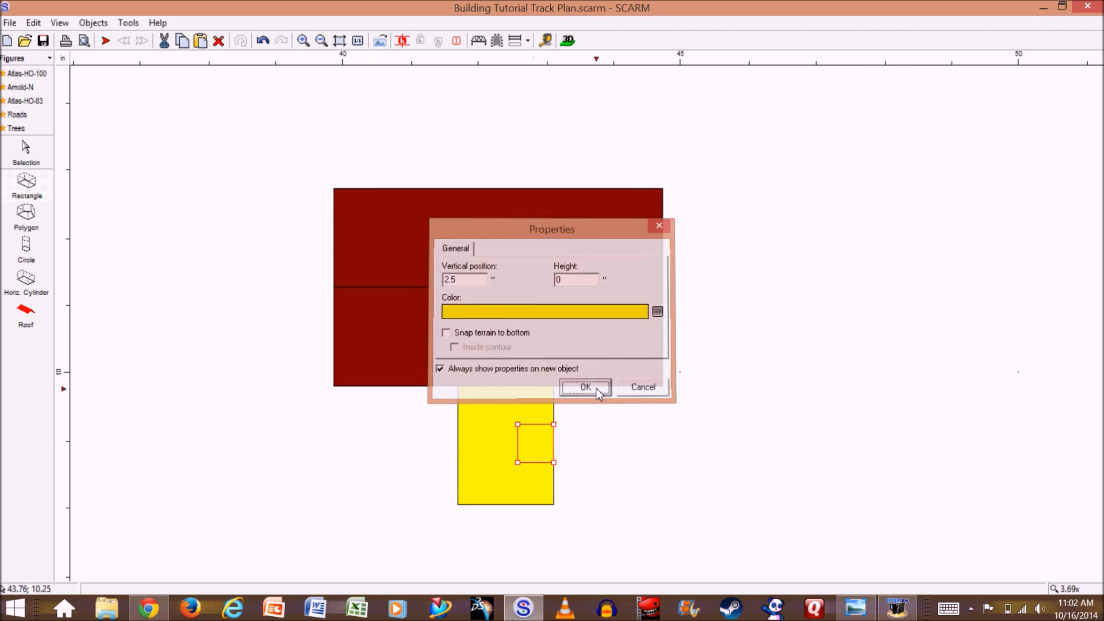
# - Add a dark red gable roof over the small yellow dormer rectangle and set the roof's height to 1.2 inches
pyautogui.click(26, 314)
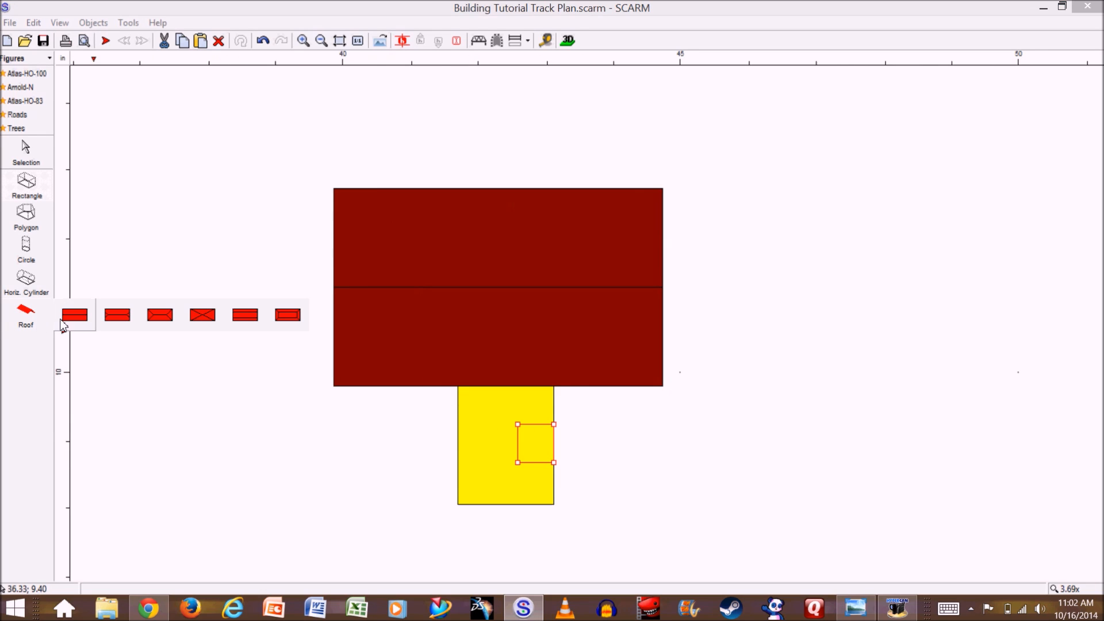
pyautogui.rightClick(546, 460)
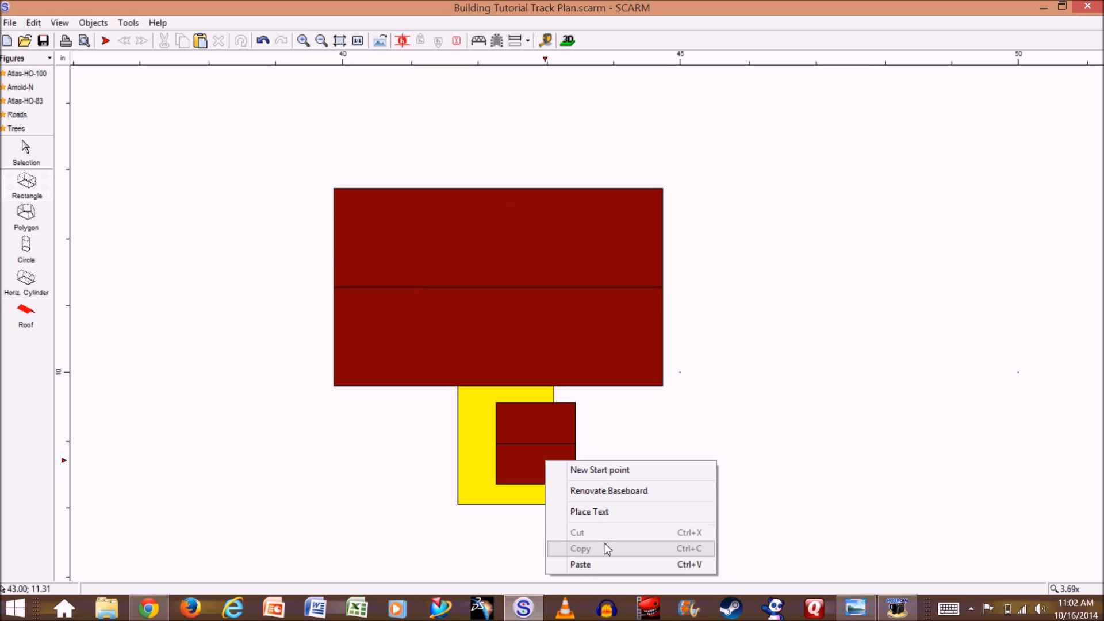
pyautogui.click(493, 442)
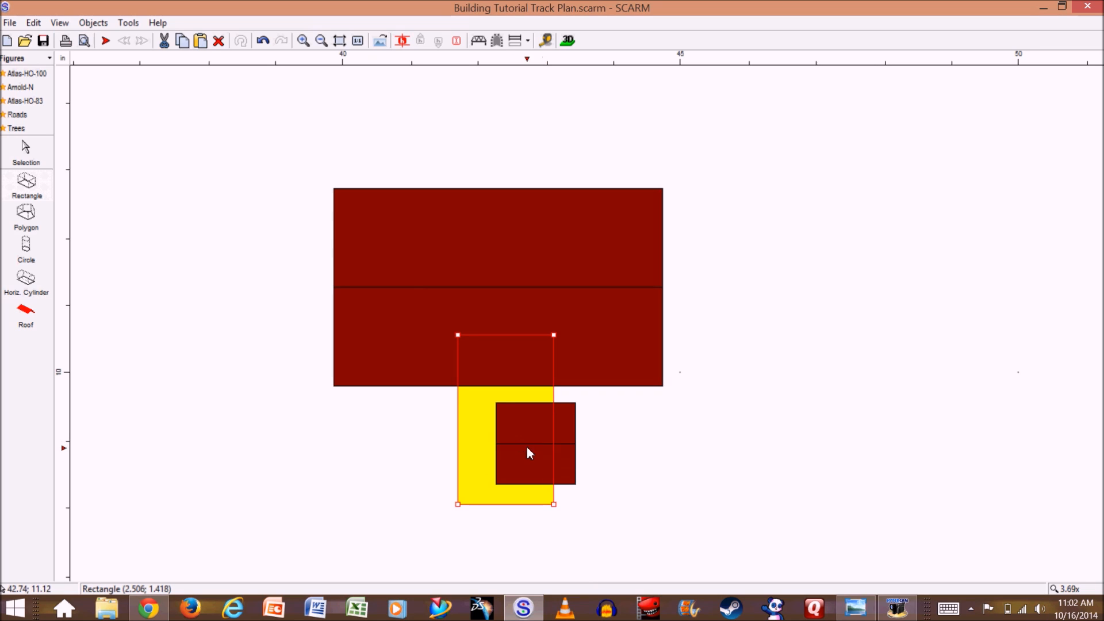
pyautogui.click(608, 468)
pyautogui.click(548, 463)
pyautogui.rightClick(548, 462)
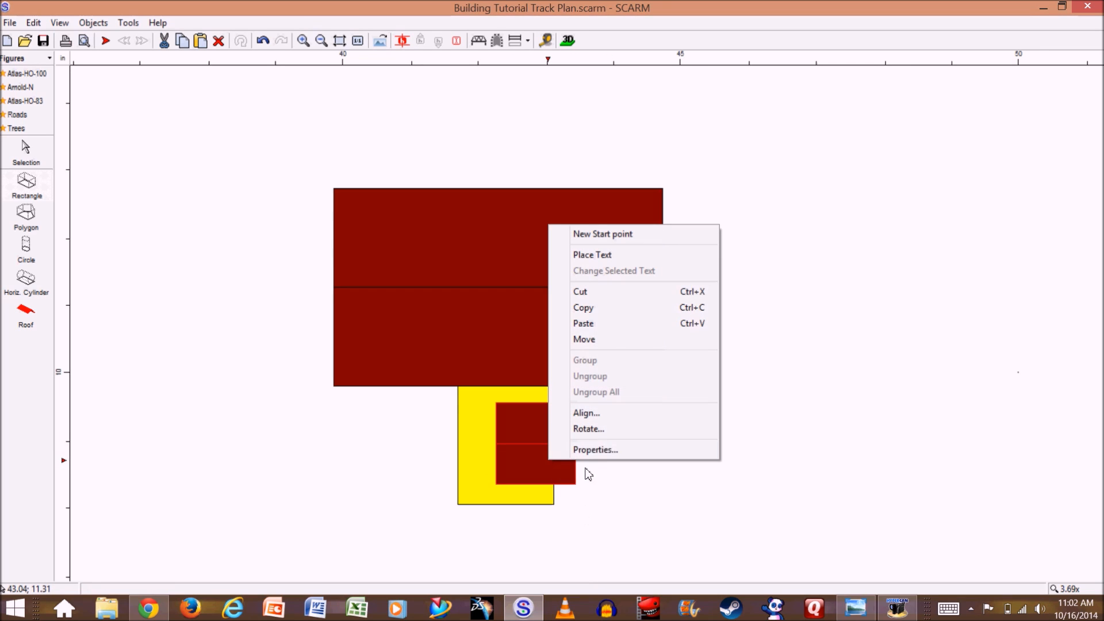
pyautogui.click(598, 452)
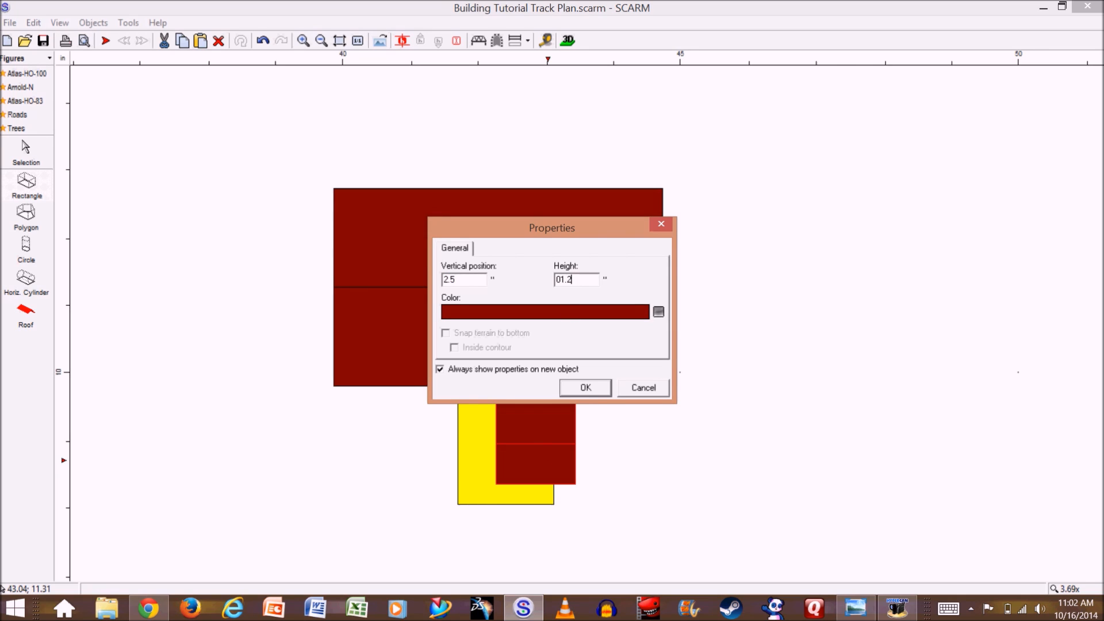
pyautogui.press('Return')
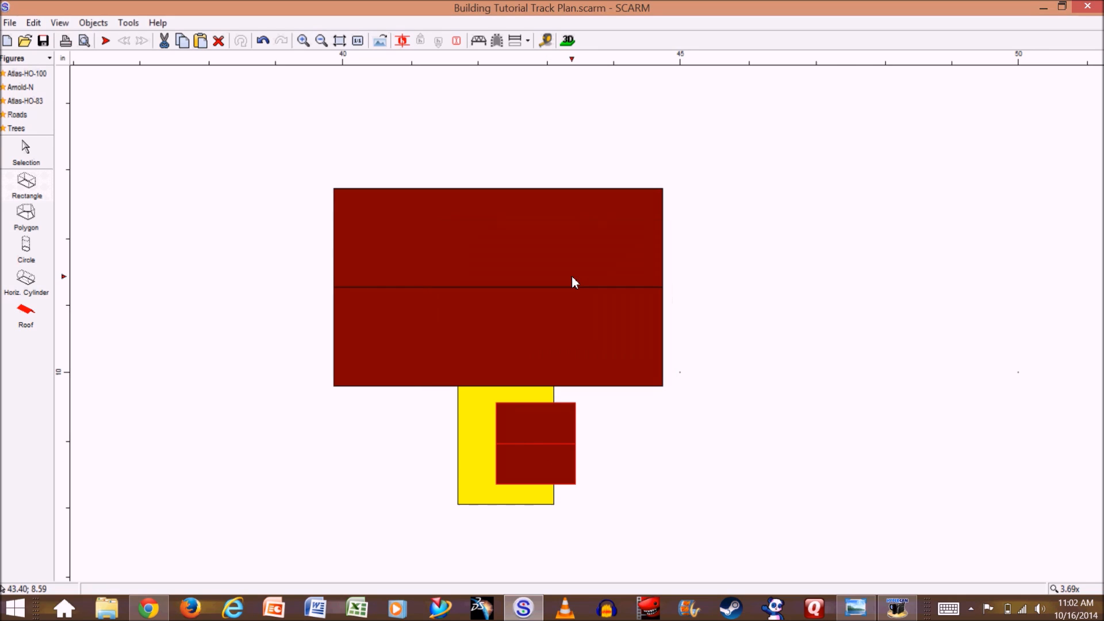
# - Add a dark red gable roof with a lengthwise ridge over the house's yellow front section
pyautogui.click(489, 466)
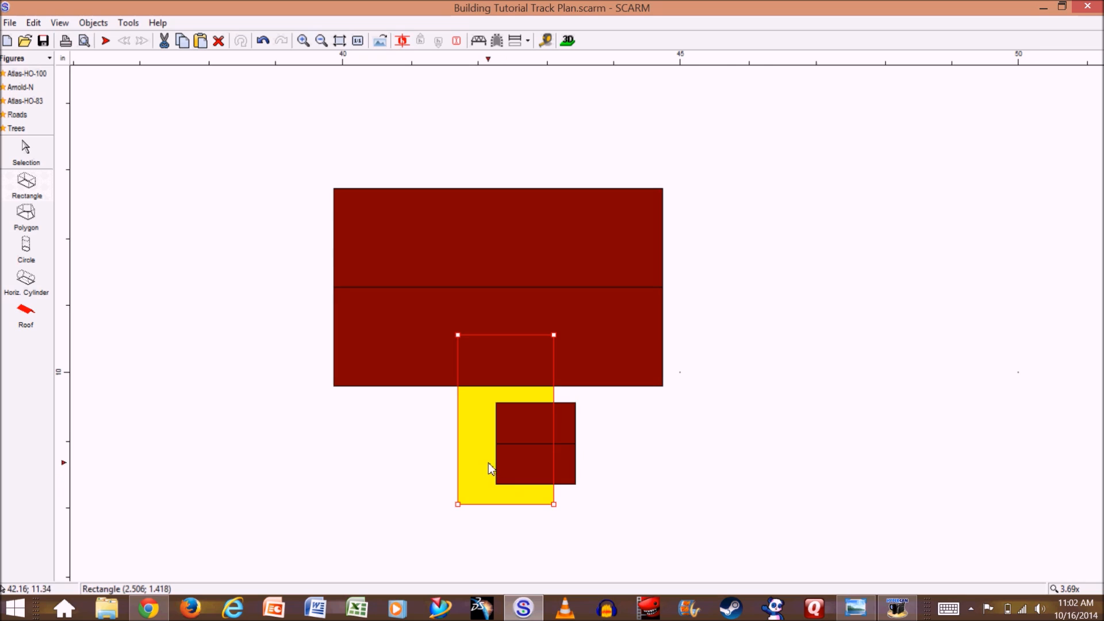
pyautogui.click(27, 314)
pyautogui.click(85, 317)
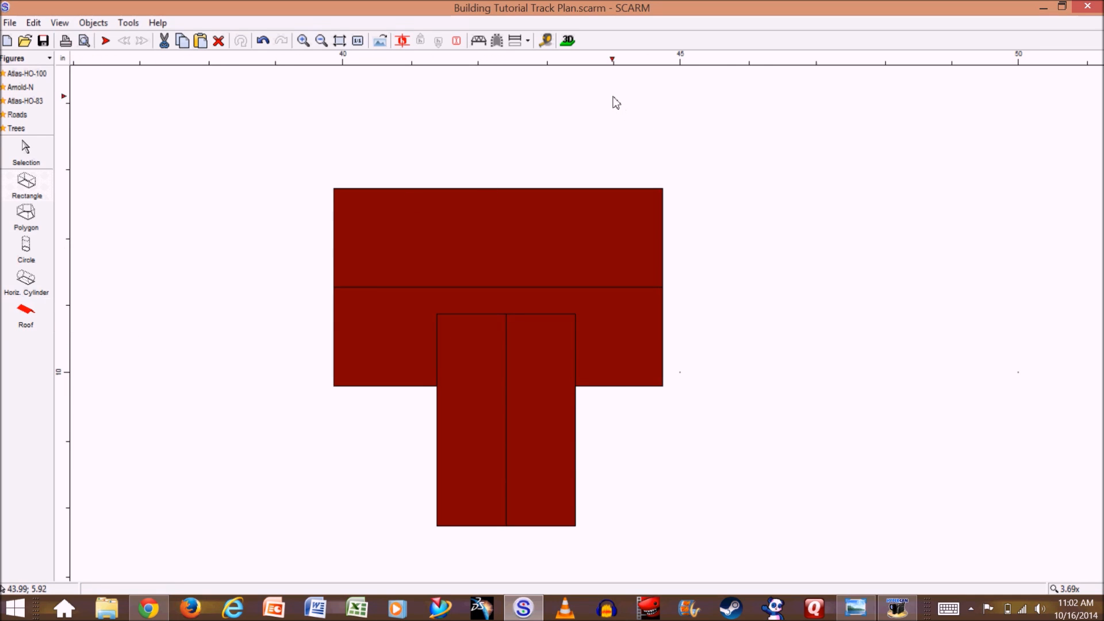
# - Examine the yellow house's dormer and front roof from several sides in the 3D view
pyautogui.click(568, 41)
pyautogui.moveTo(680, 249); pyautogui.dragTo(786, 236)
pyautogui.moveTo(632, 351); pyautogui.dragTo(702, 351)
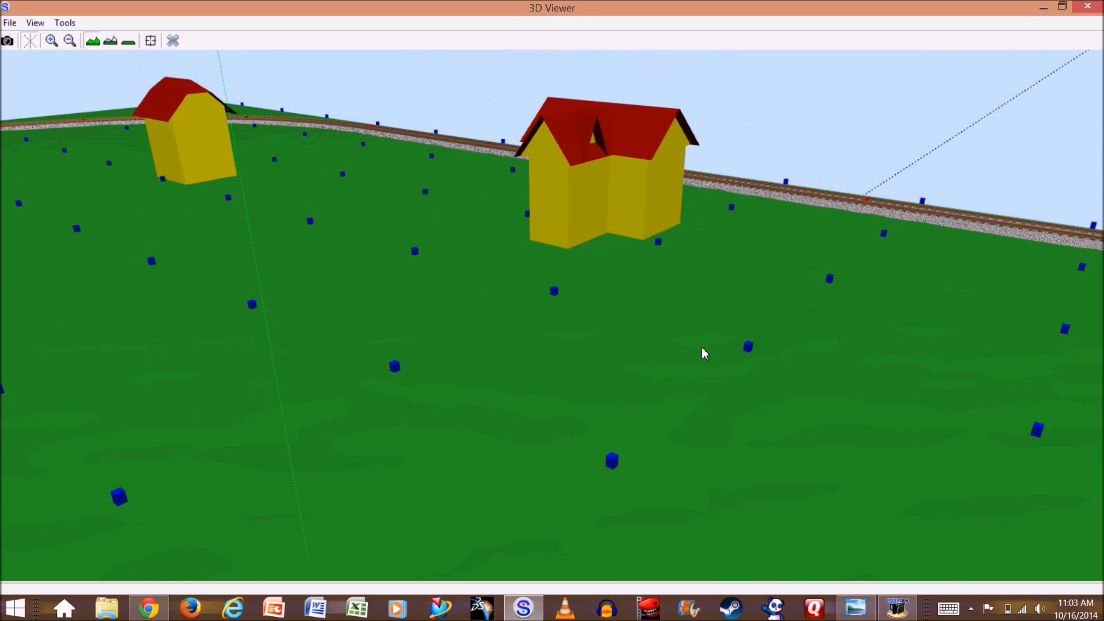
pyautogui.scroll(3, 702, 354)
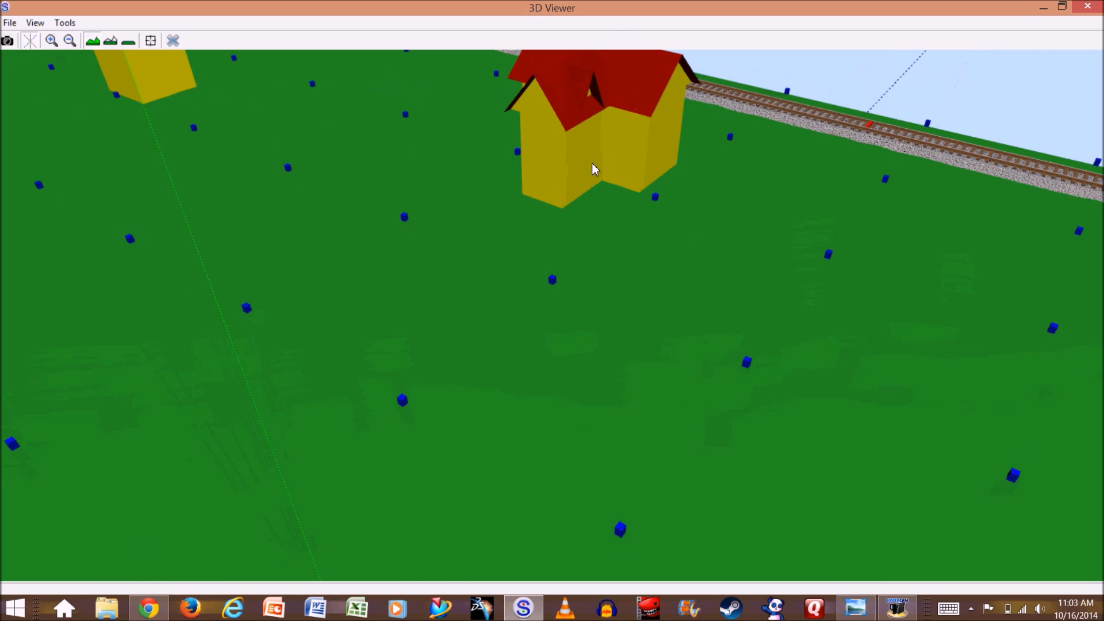
pyautogui.moveTo(609, 181); pyautogui.dragTo(602, 137, button='right')
pyautogui.moveTo(585, 271); pyautogui.dragTo(623, 230)
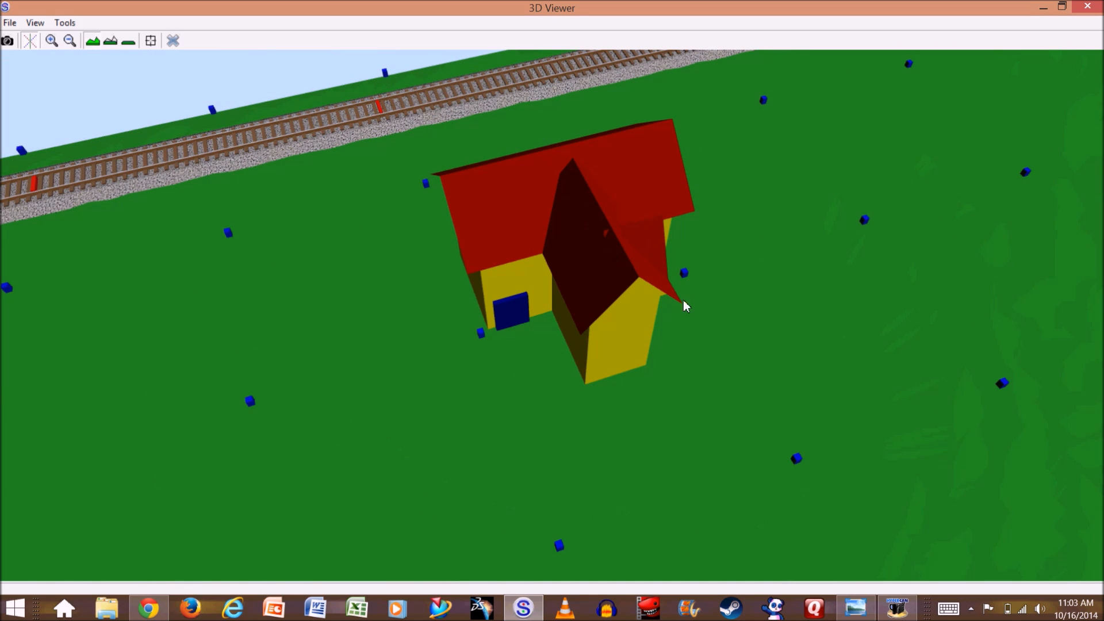
pyautogui.moveTo(682, 395); pyautogui.dragTo(621, 381)
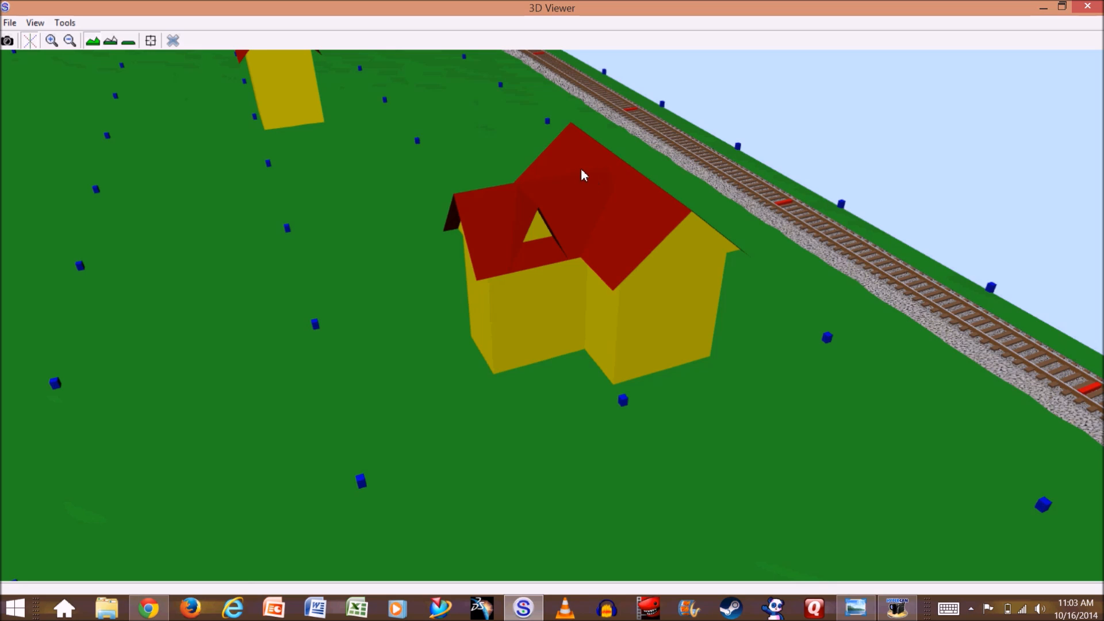
pyautogui.click(173, 42)
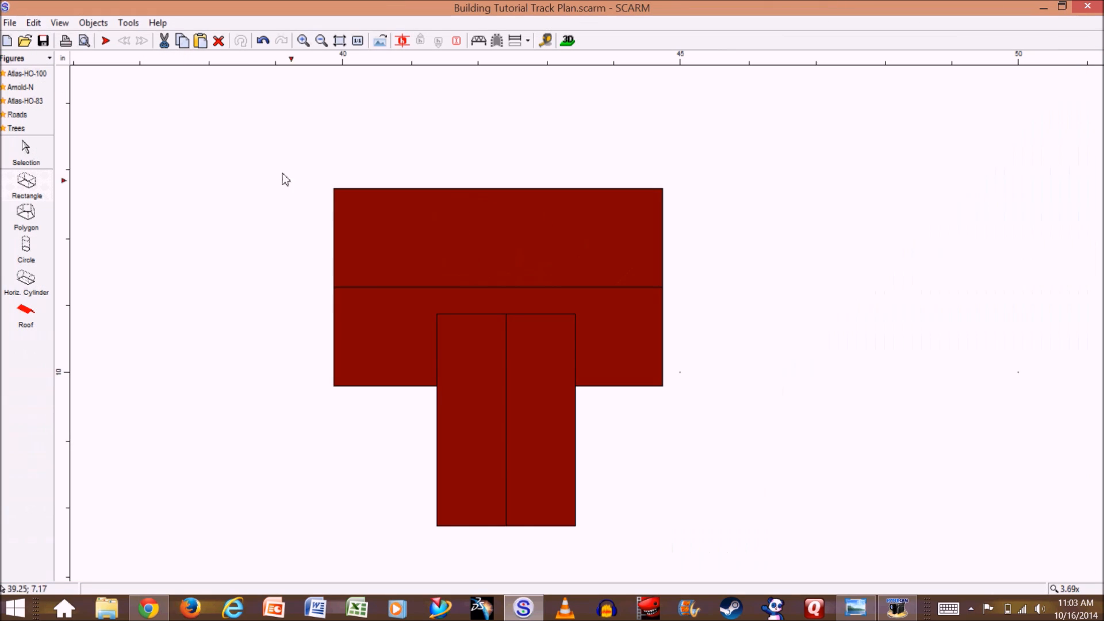
# - Select all parts of the house with the front section and group them into one object
pyautogui.scroll(-2, 426, 333)
pyautogui.scroll(-2, 426, 333)
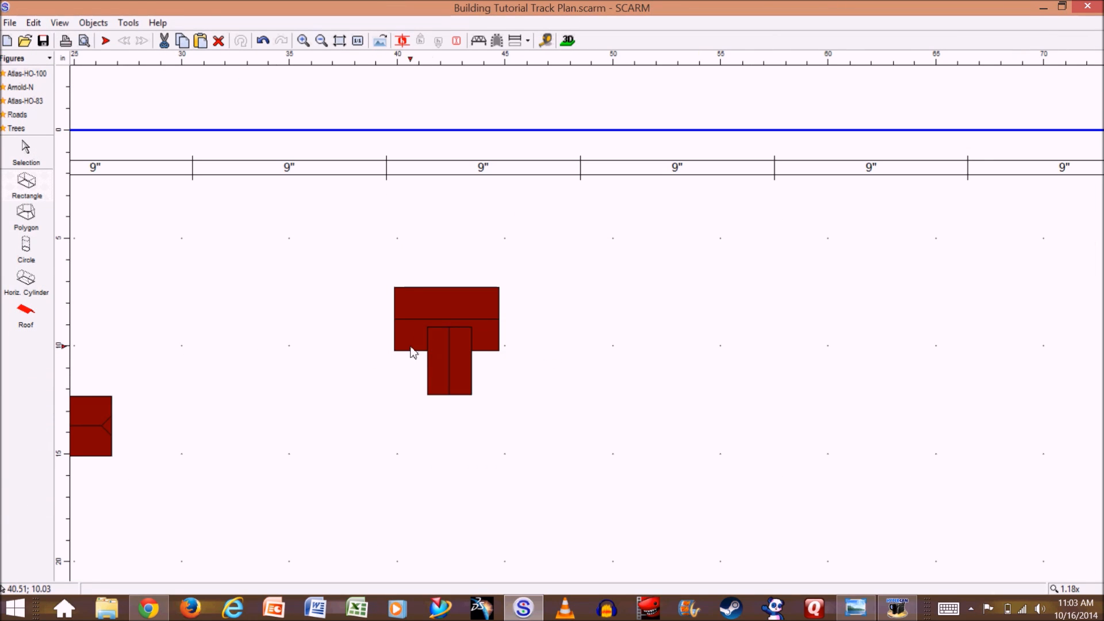
pyautogui.click(36, 158)
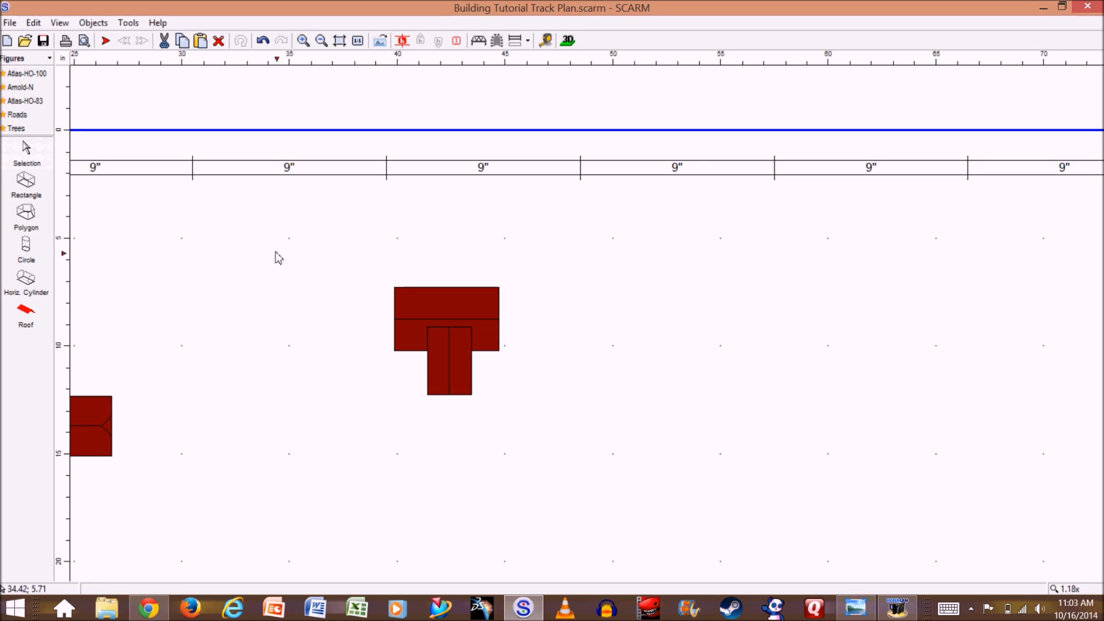
pyautogui.moveTo(368, 265); pyautogui.dragTo(598, 464)
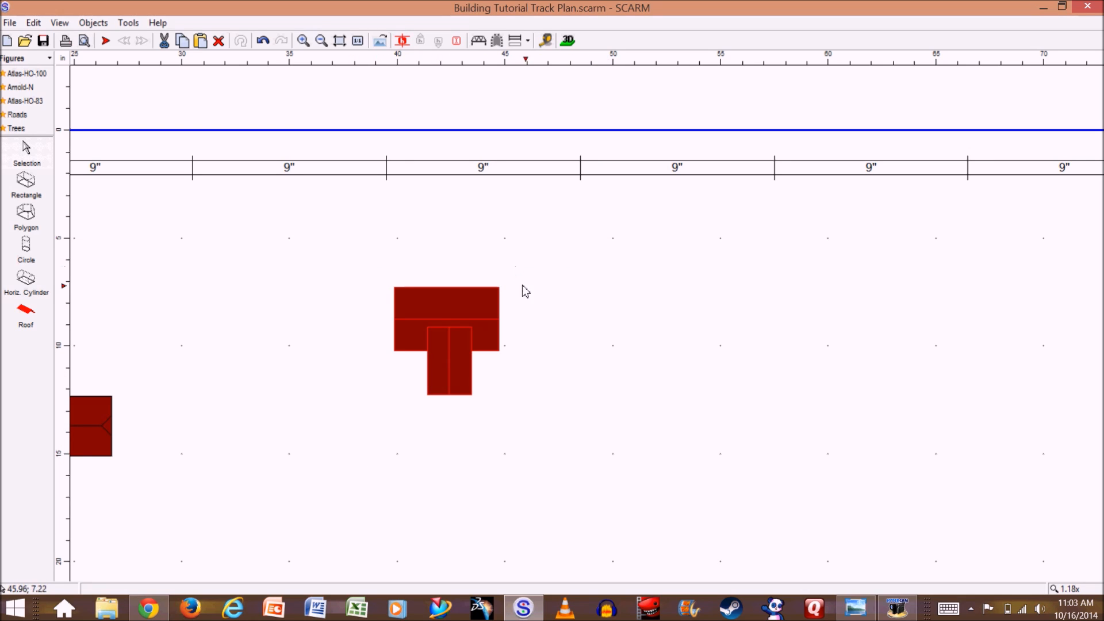
pyautogui.rightClick(463, 312)
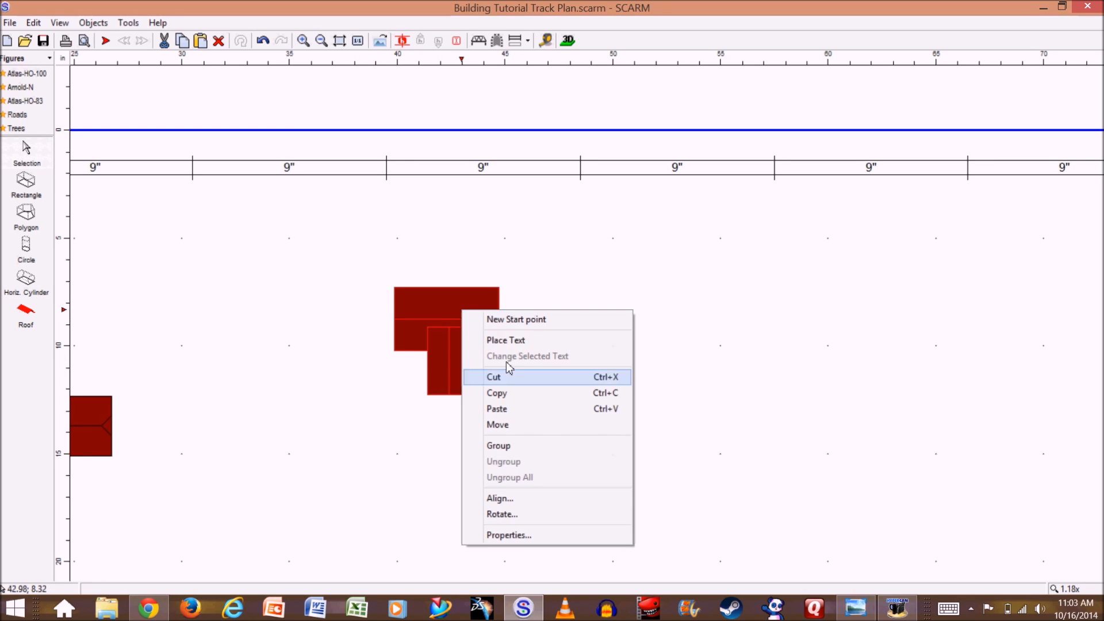
pyautogui.click(530, 446)
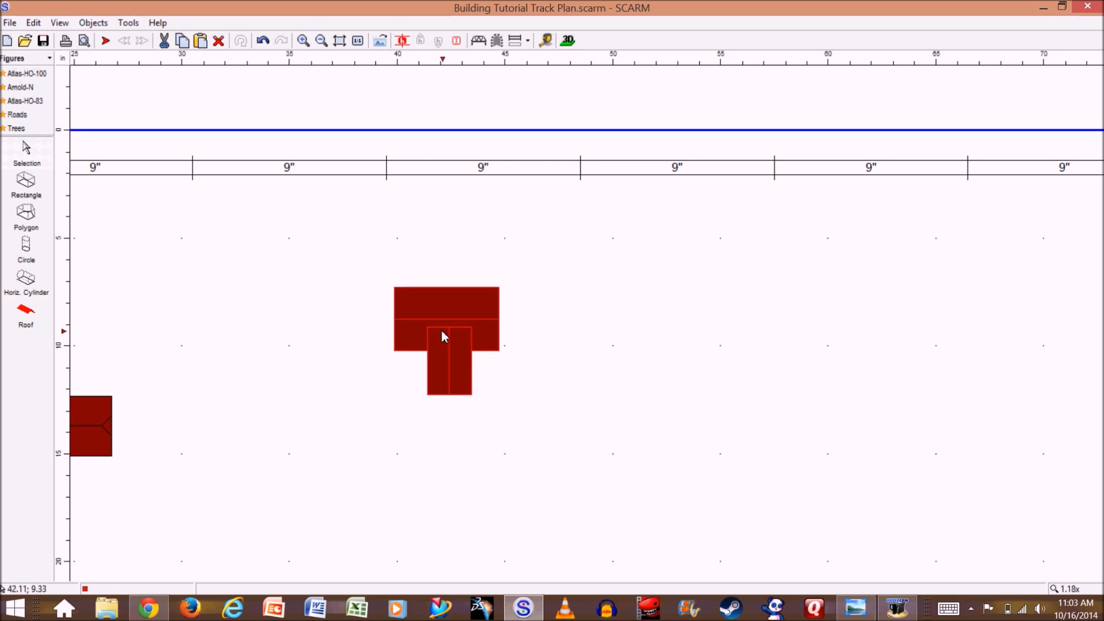
# - Move the grouped house with the front section about 7 inches right and 1.3 inches down, and rotate it 36° clockwise
pyautogui.moveTo(438, 311); pyautogui.dragTo(597, 361)
pyautogui.rightClick(602, 338)
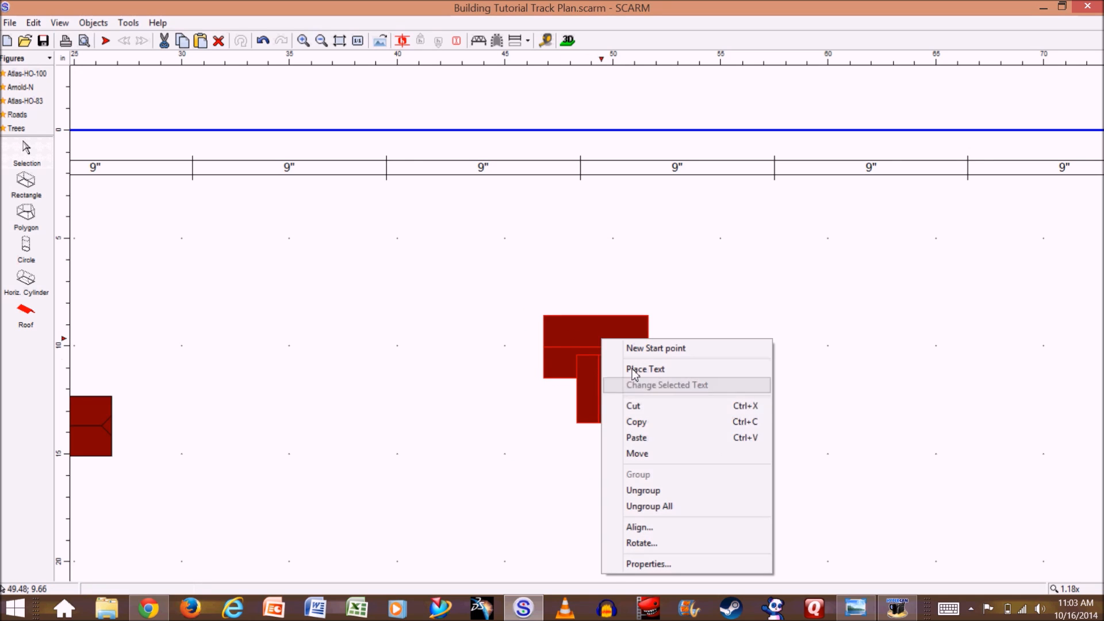
pyautogui.click(680, 543)
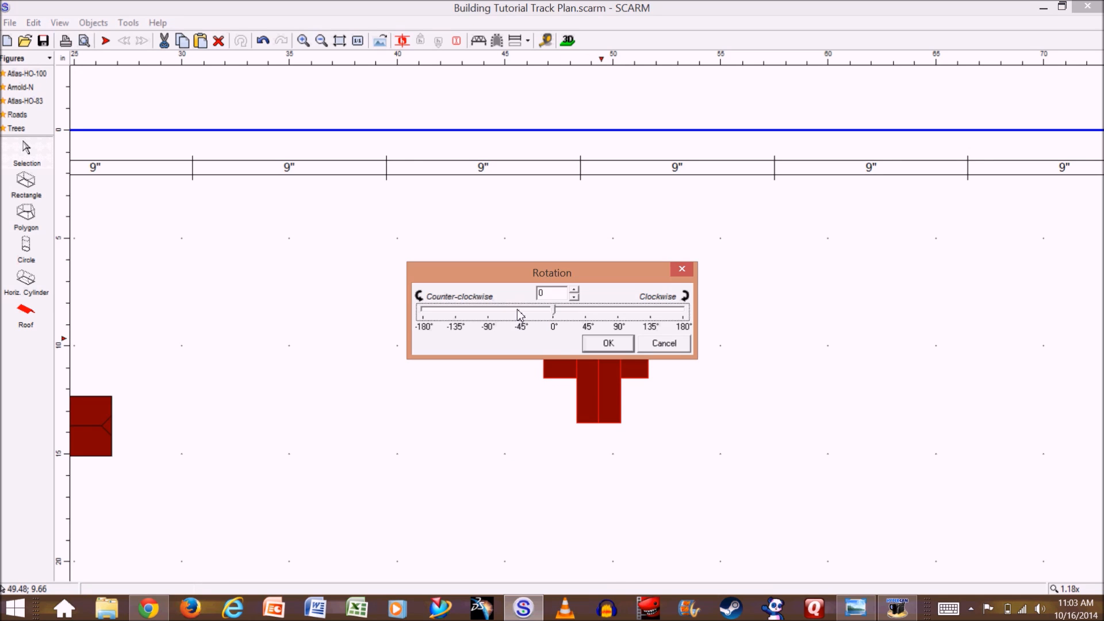
pyautogui.moveTo(556, 317); pyautogui.dragTo(558, 317)
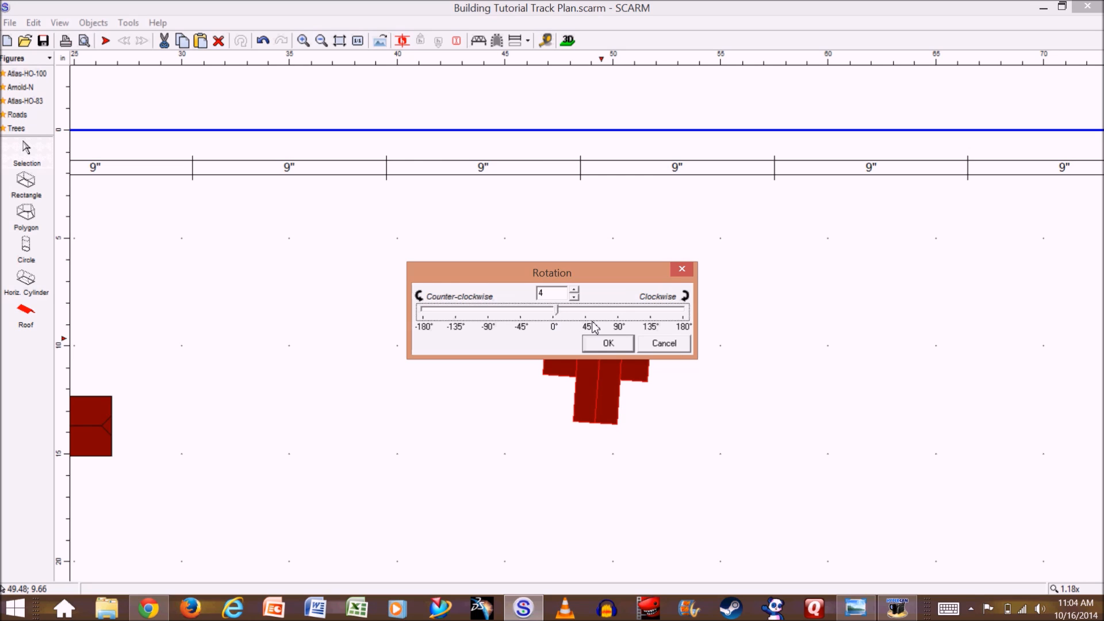
pyautogui.moveTo(558, 317); pyautogui.dragTo(582, 315)
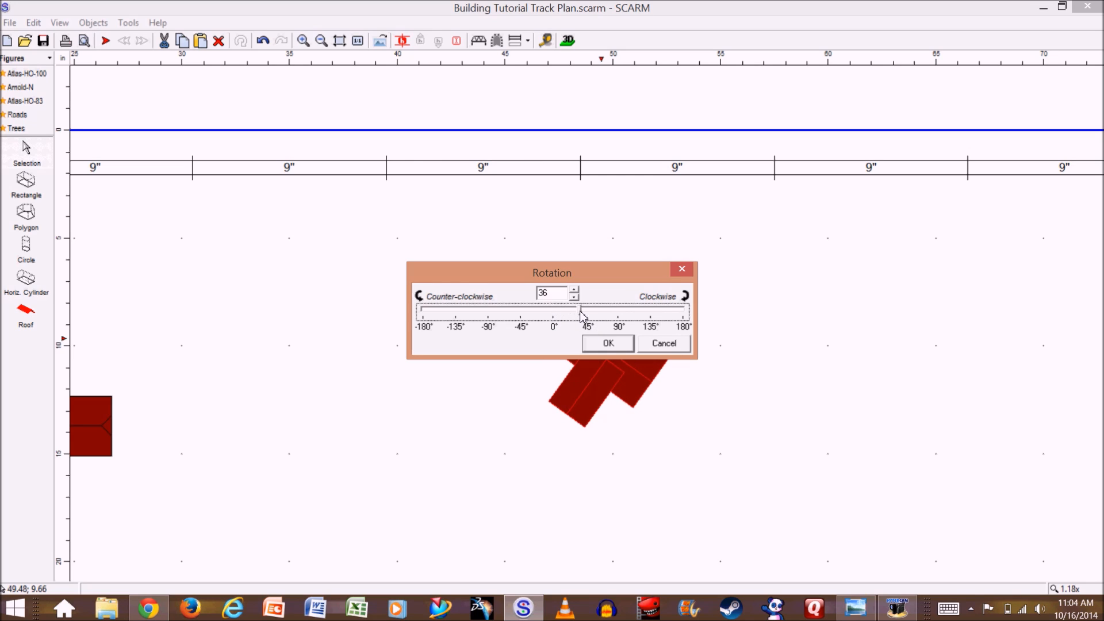
pyautogui.click(608, 344)
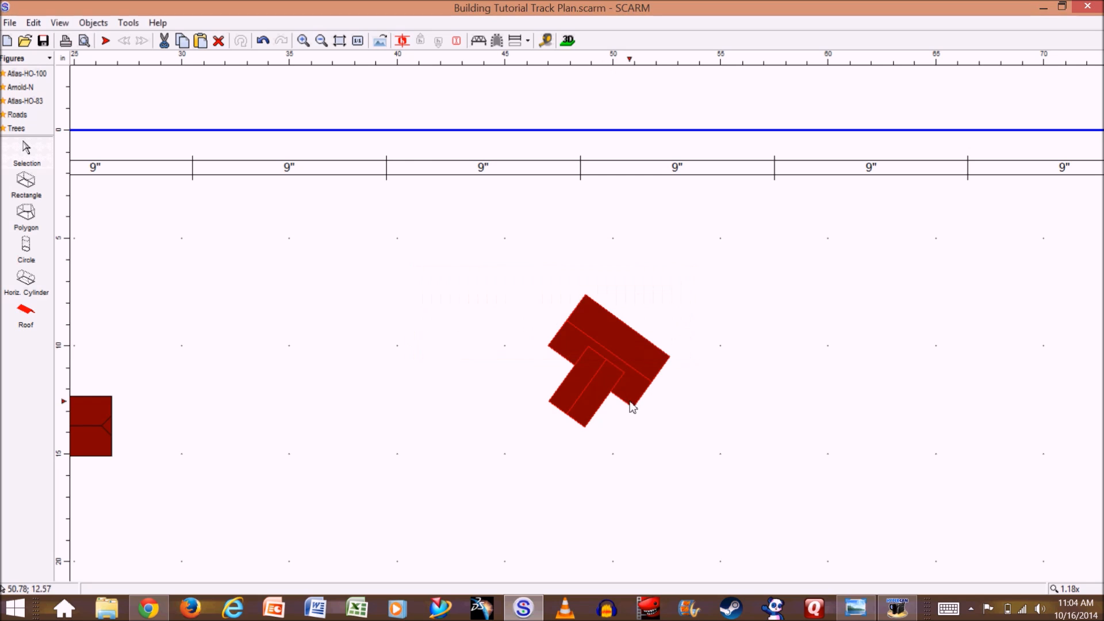
# - Examine the moved and rotated house in the 3D view alongside the neighbouring house
pyautogui.click(567, 40)
pyautogui.moveTo(612, 473); pyautogui.dragTo(690, 410)
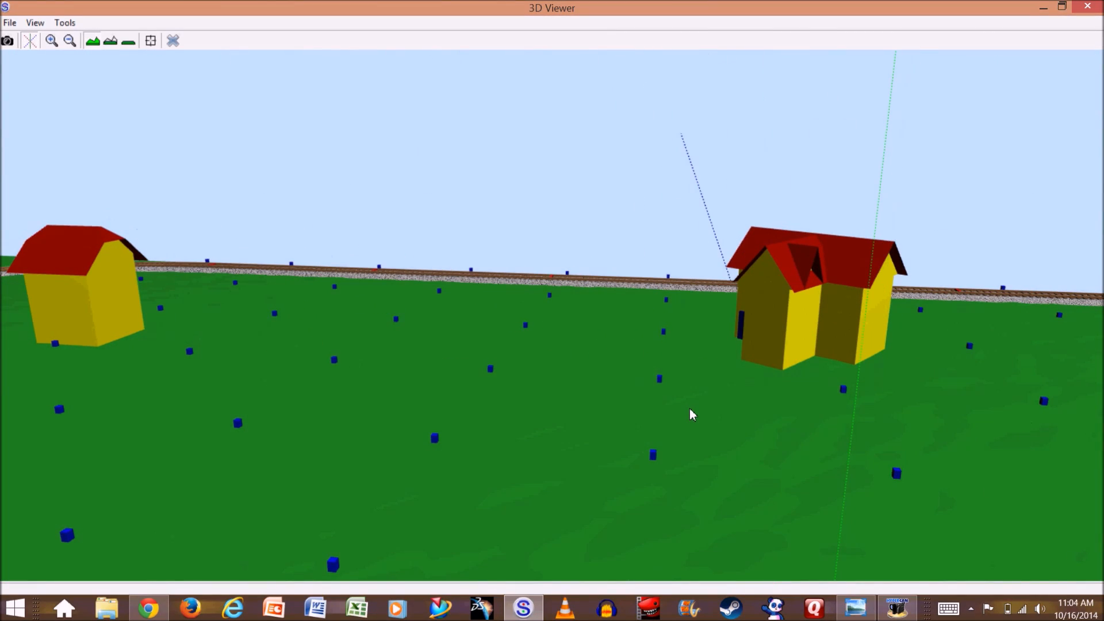